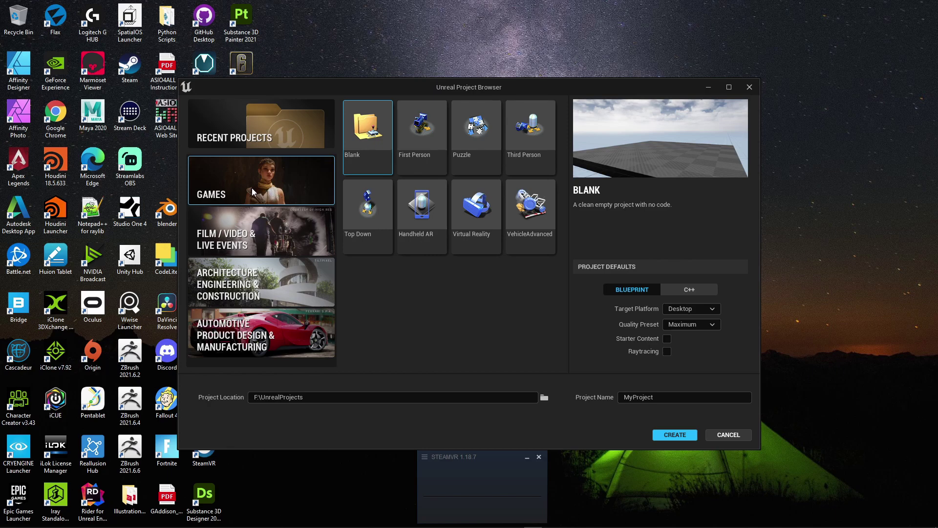
- Name the new blank project YTAsyncLoading and create it
drag(264, 87, 317, 86)
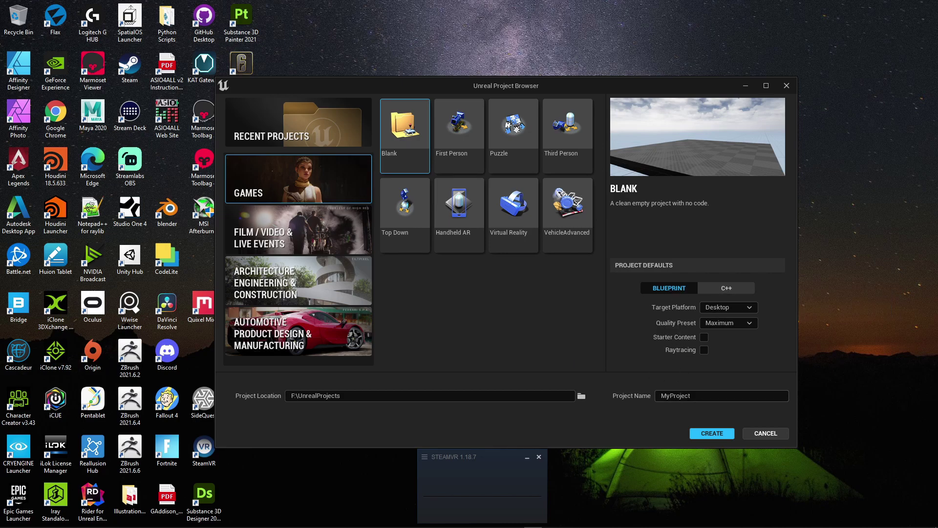
click(714, 397)
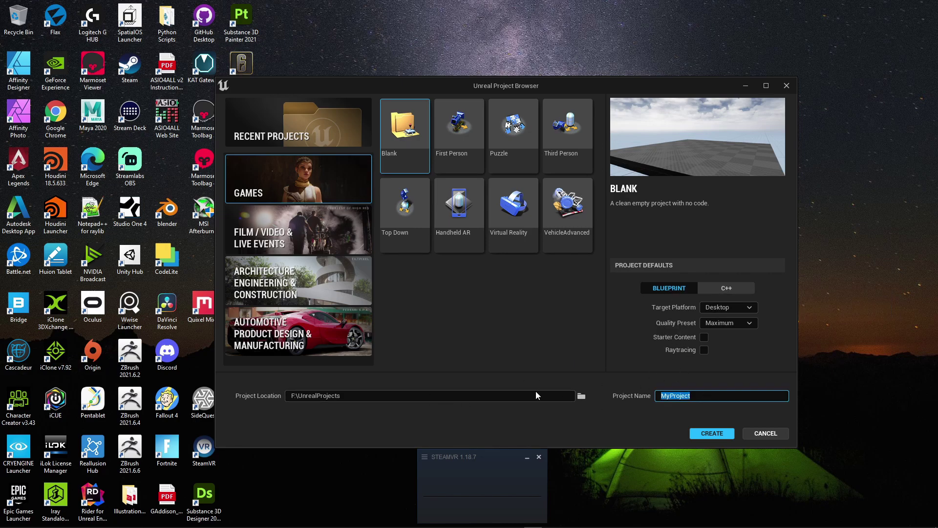
text(YTAsyncLoading)
click(705, 434)
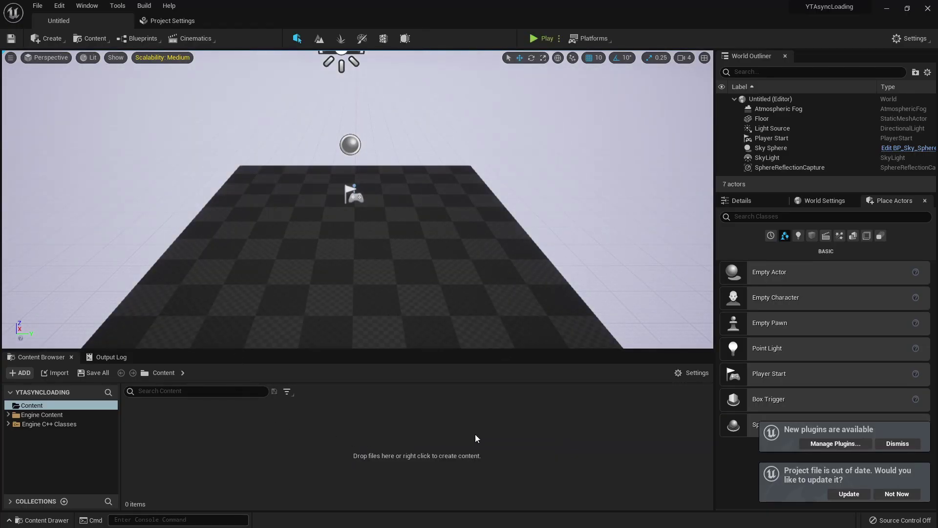
- Update the out-of-date project file and bring up the project plugins list
click(851, 494)
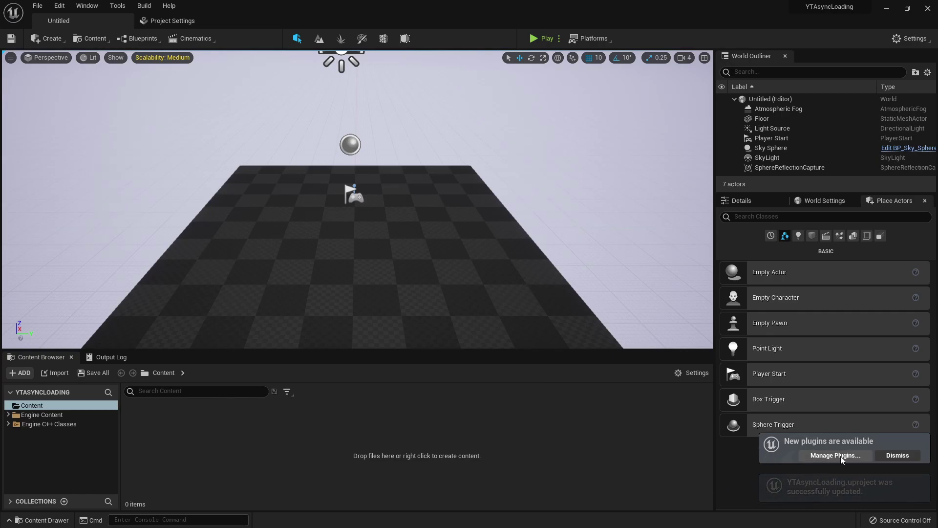
click(836, 493)
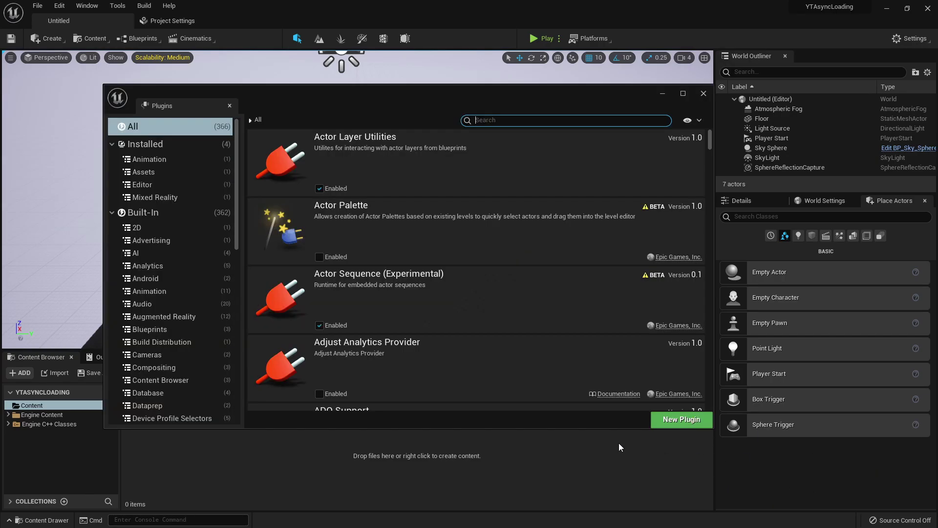
scroll(168, 186, down, 6)
key(alt+Tab)
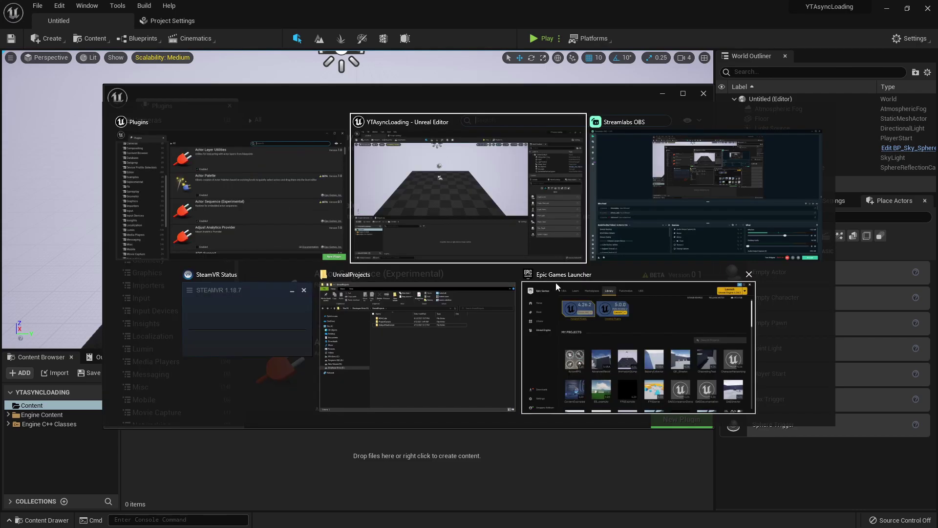
scroll(169, 293, down, 6)
- Disable the SteamVR plugin under Virtual Reality and restart the editor
click(149, 406)
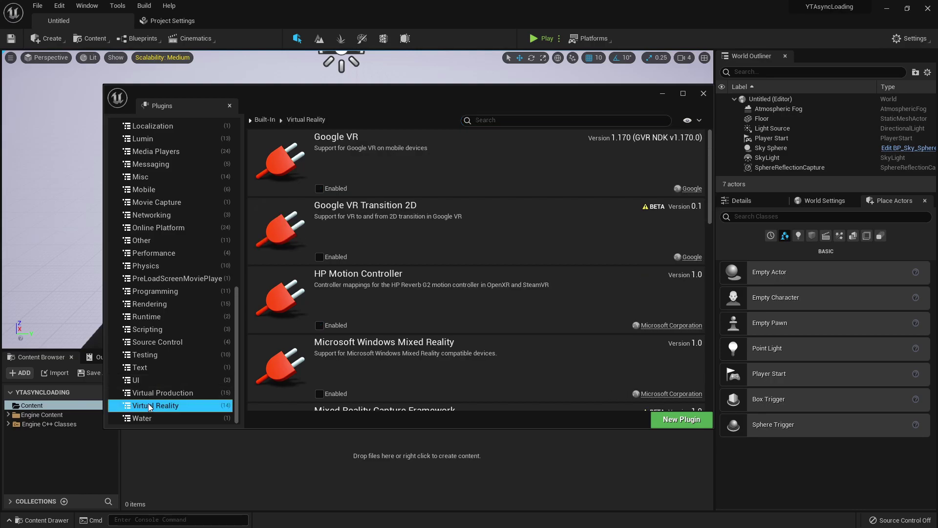
scroll(288, 309, down, 5)
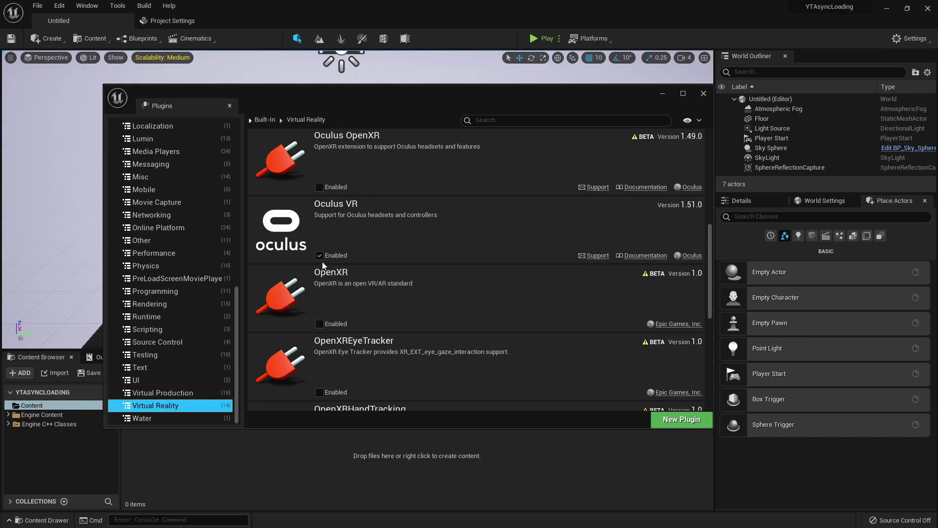
scroll(324, 318, down, 6)
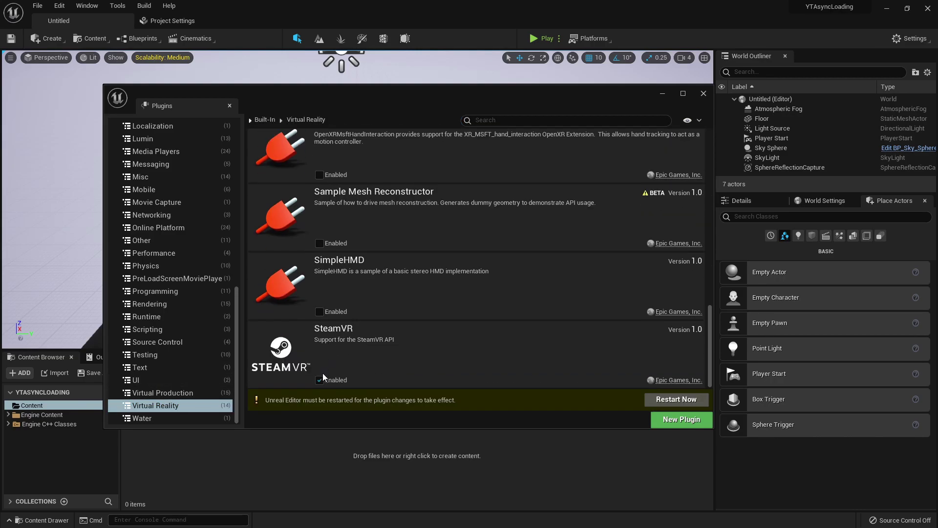
click(319, 380)
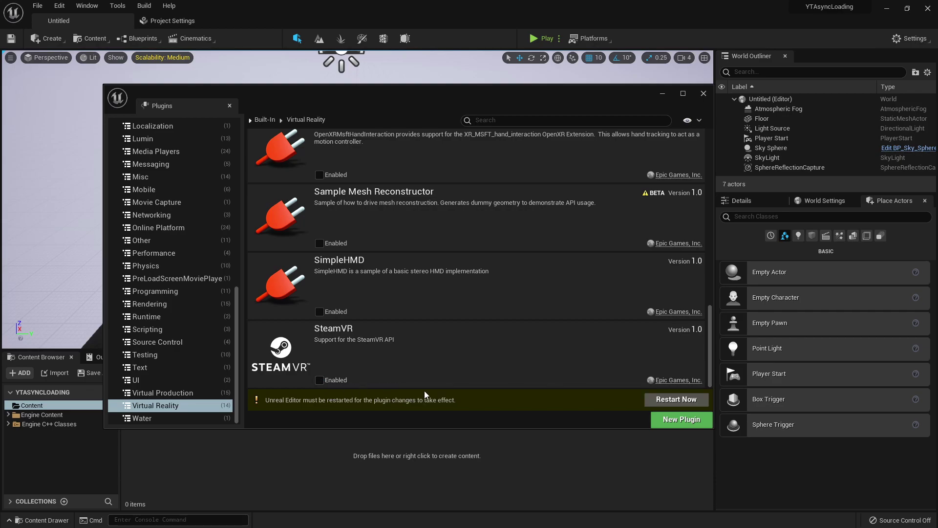
click(664, 399)
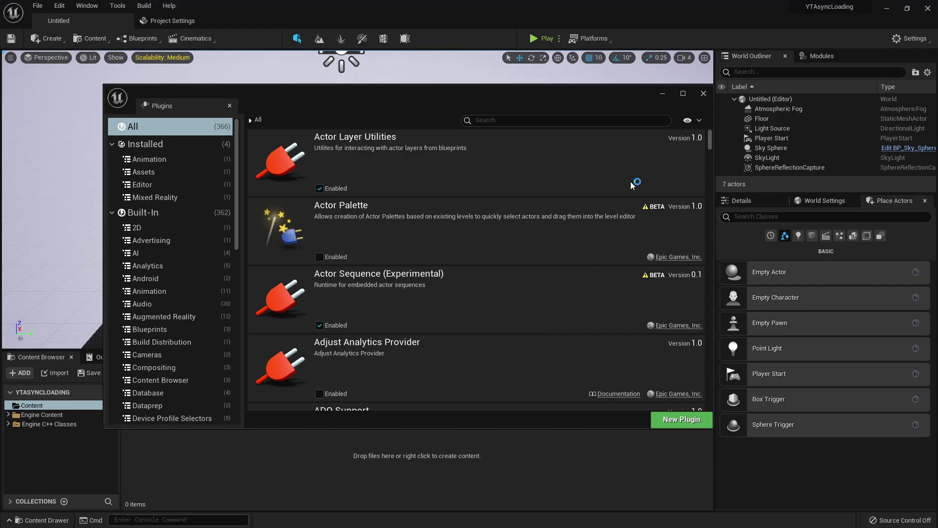
- Create a public C++ class DeleteThis with no parent class via Tools > New C++ Class
click(703, 93)
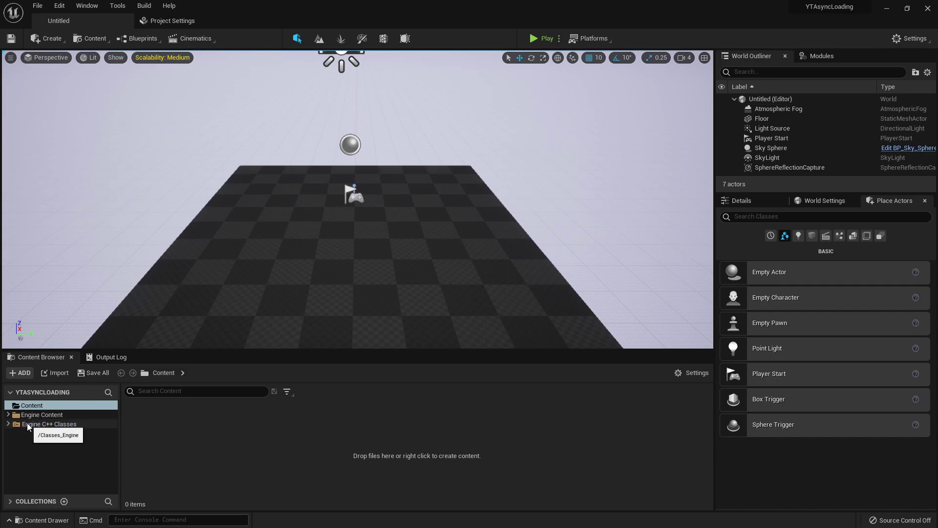
click(35, 8)
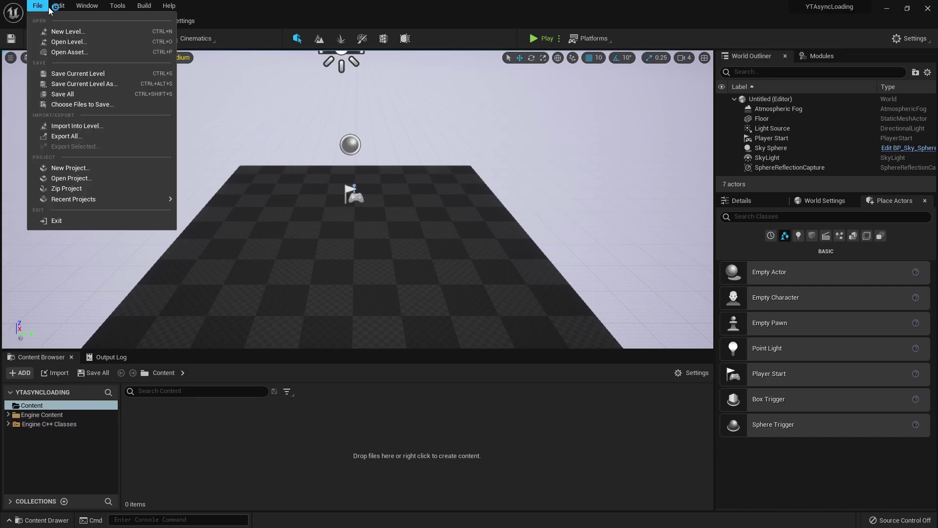
click(36, 8)
click(125, 8)
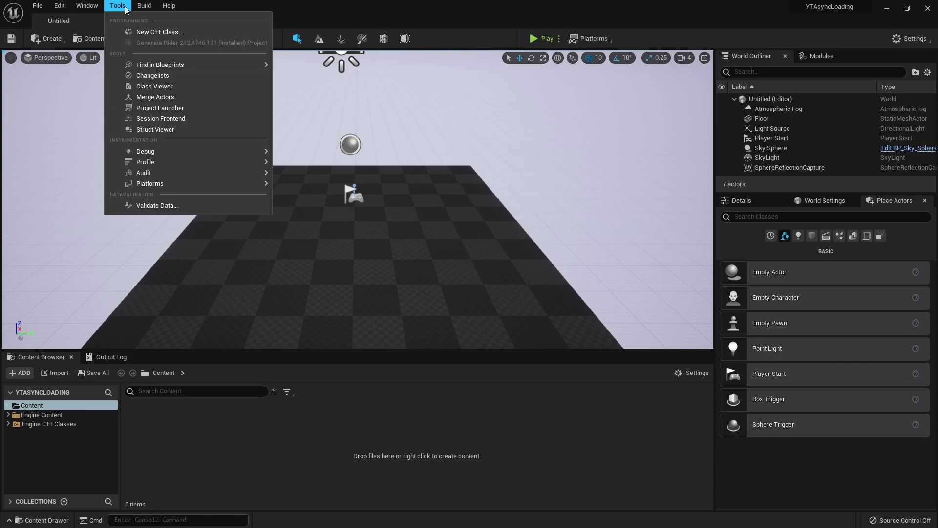
click(150, 32)
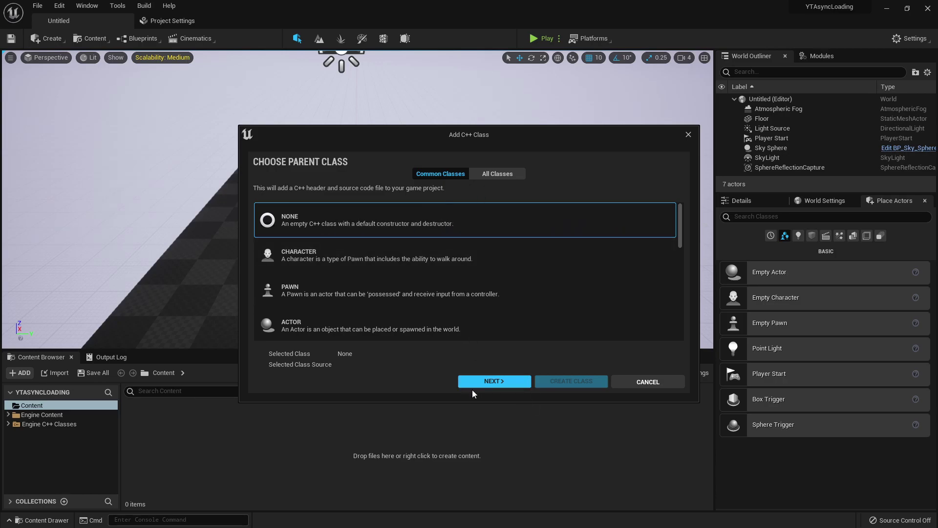
click(489, 381)
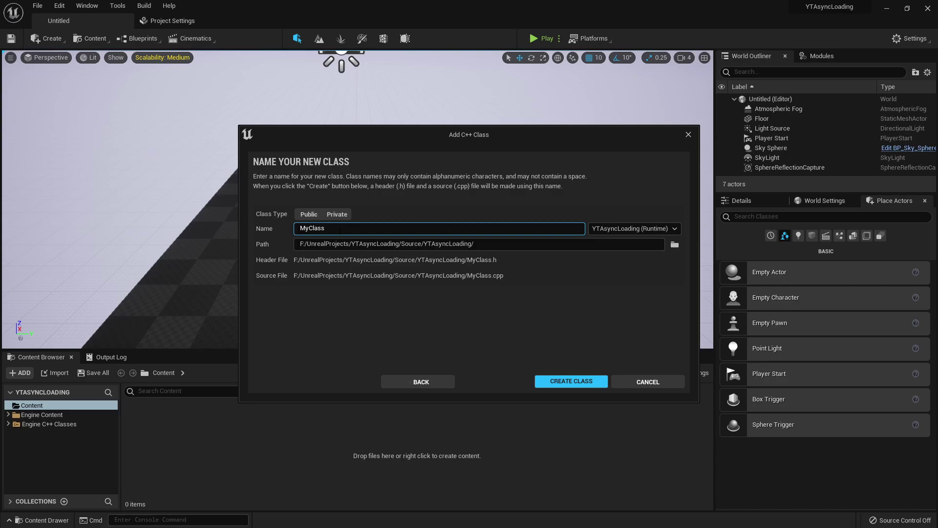
click(309, 214)
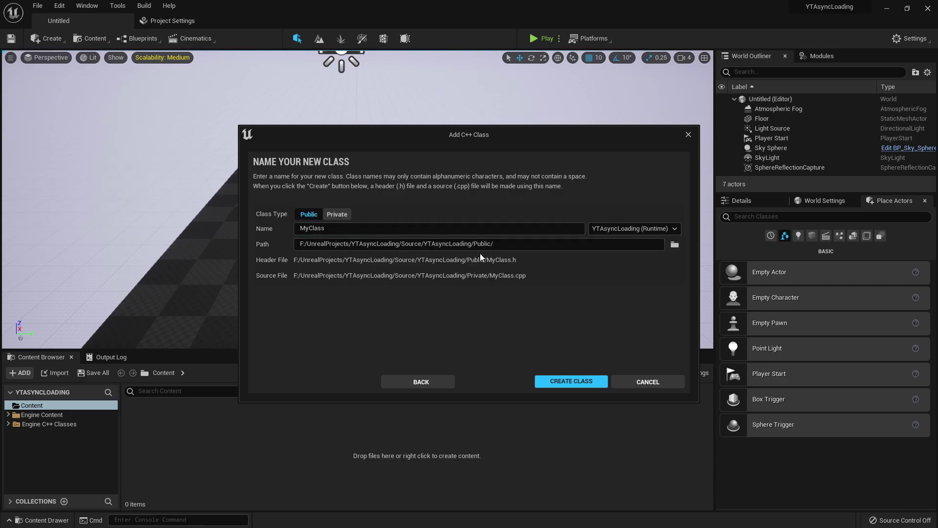
double_click(341, 229)
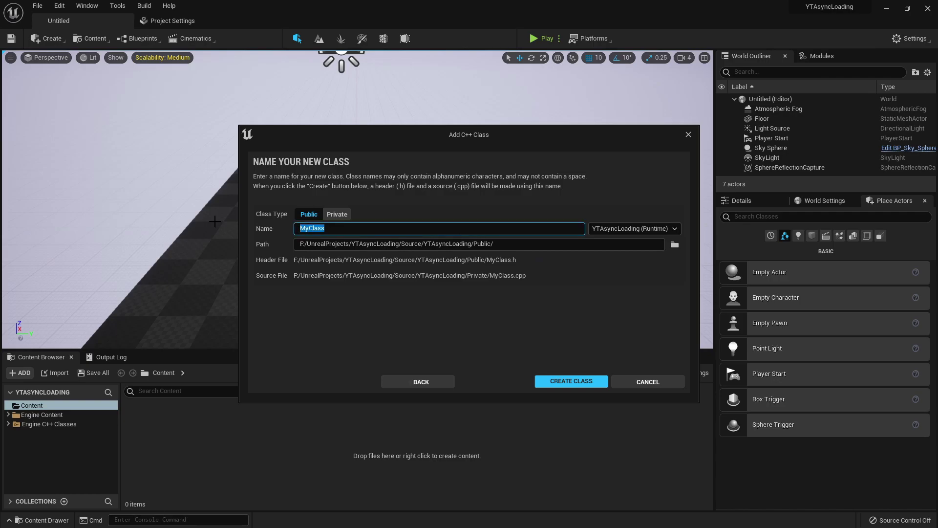
text(DeleteThis)
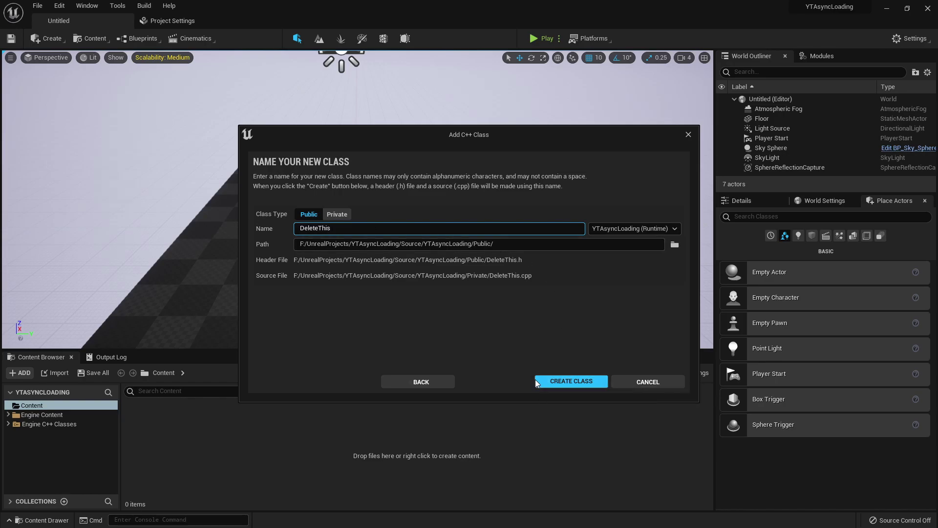
click(582, 381)
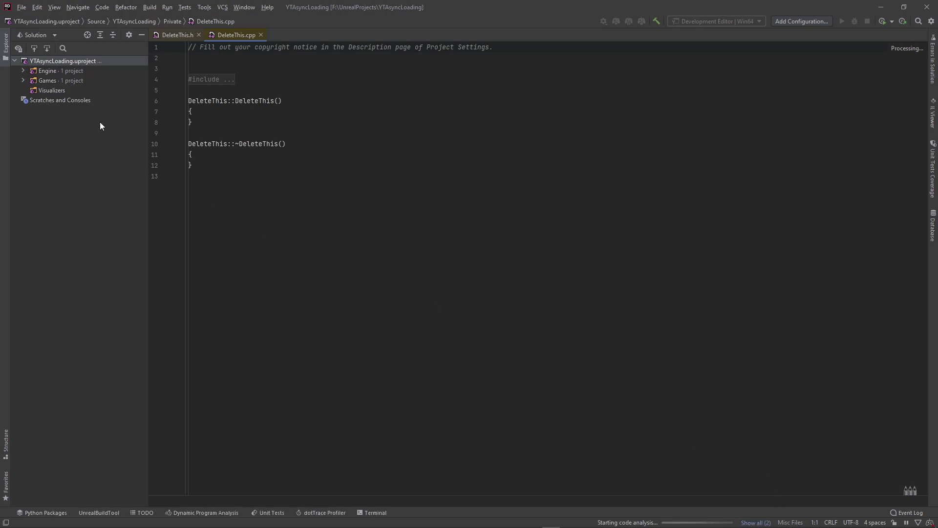
- Expand Games in the solution, install RiderLink, and select DeleteThis.cpp's constructor and destructor
click(24, 81)
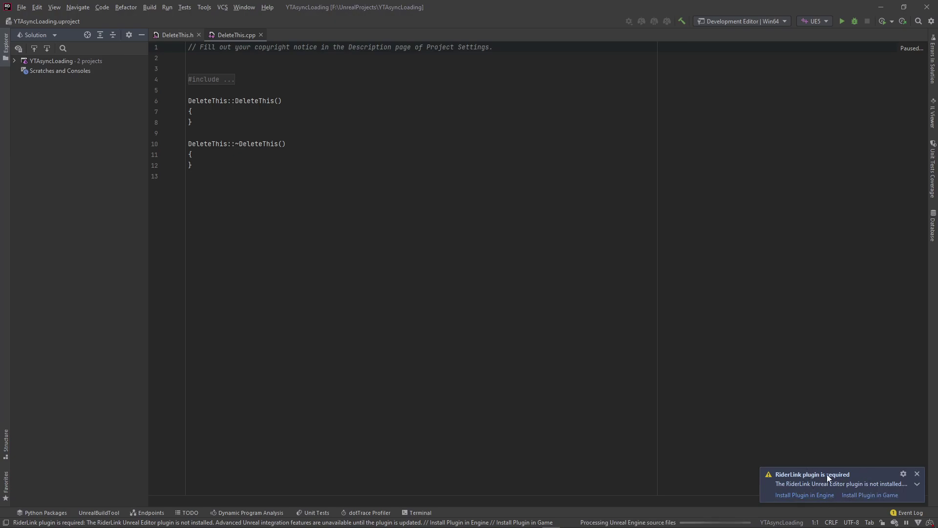
click(864, 495)
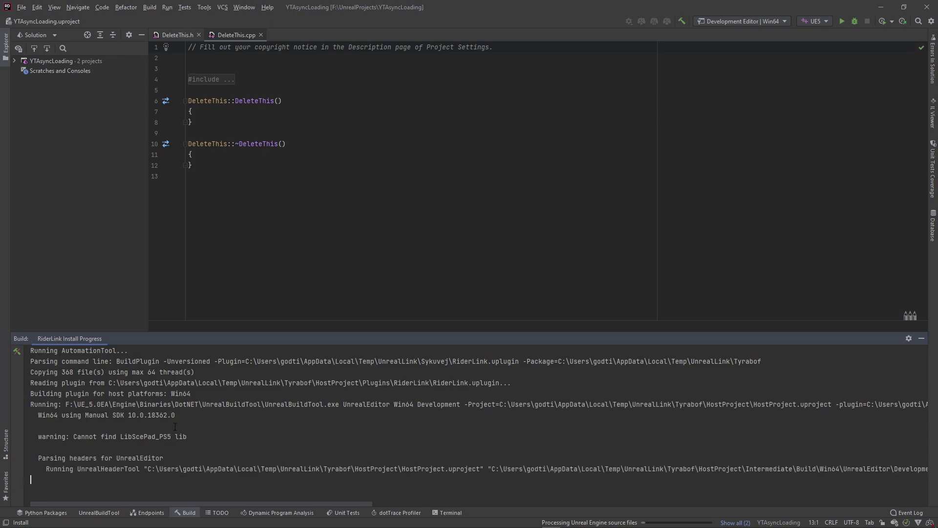
drag(195, 176, 168, 100)
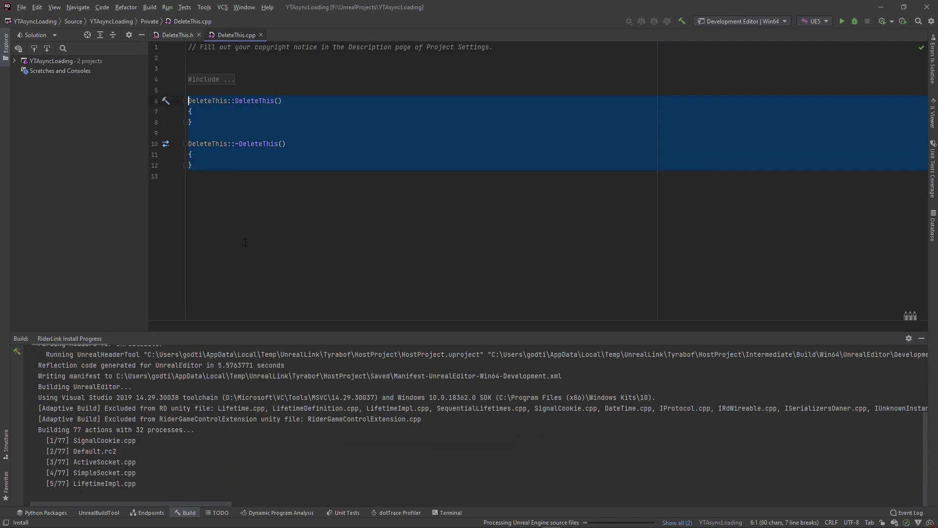
- Delete DeleteThis.cpp from Source/Private and DeleteThis.h from Source/Public
click(14, 61)
click(23, 80)
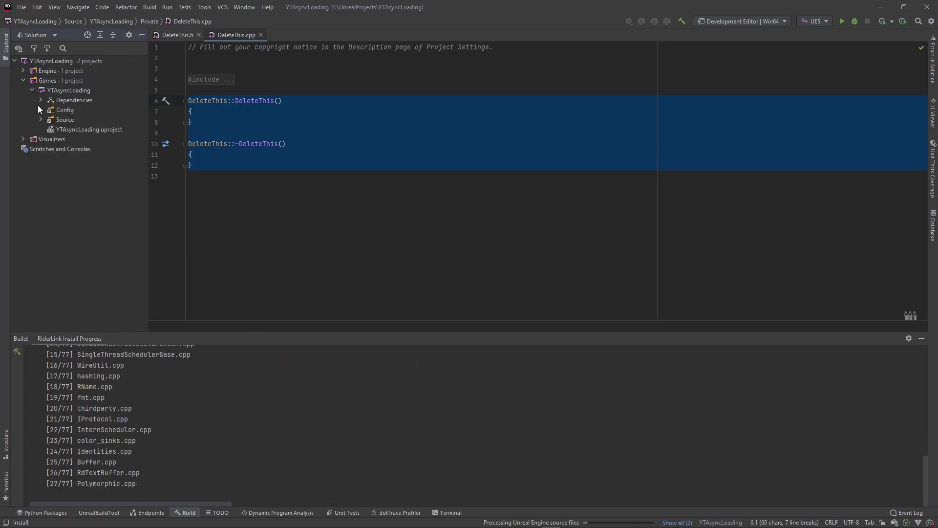
click(40, 120)
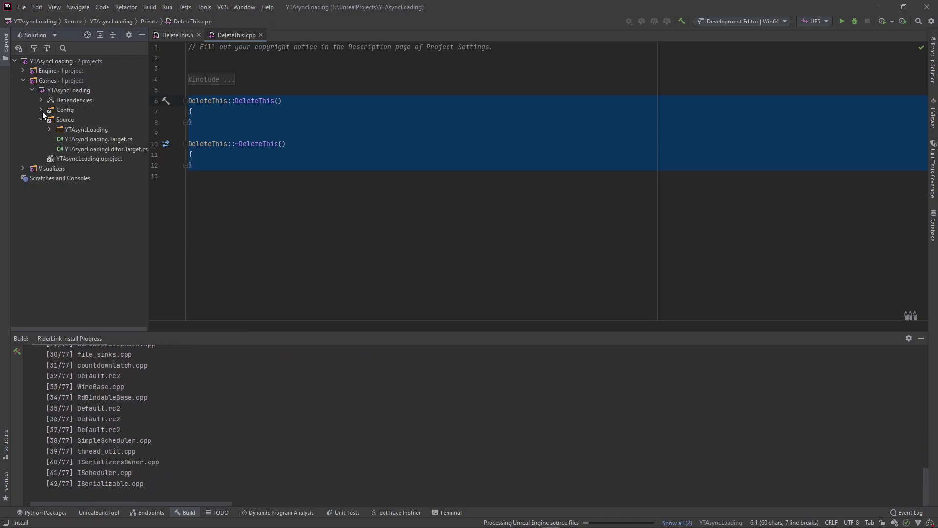
click(50, 129)
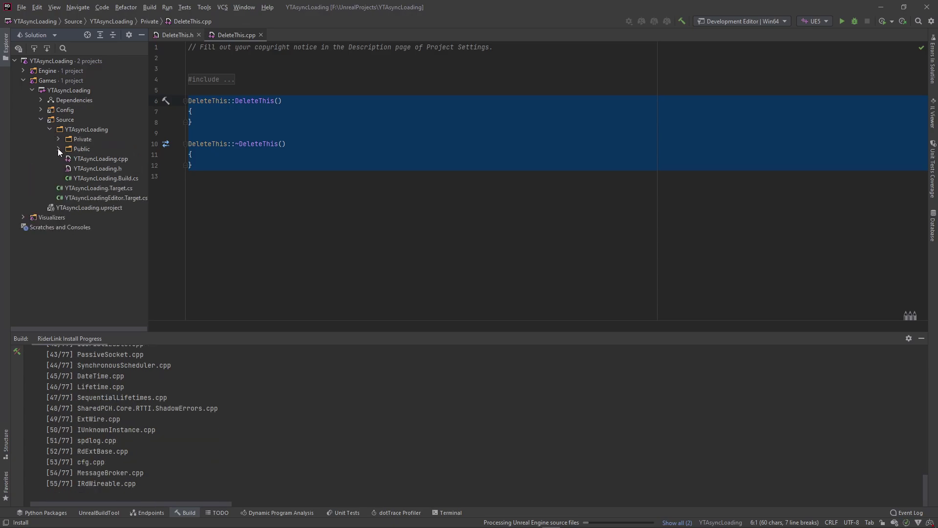
click(58, 148)
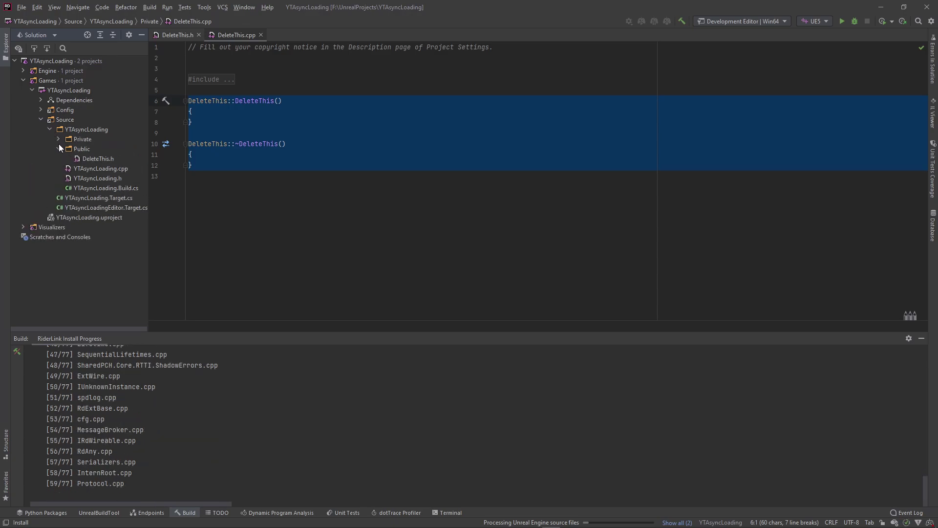
click(59, 140)
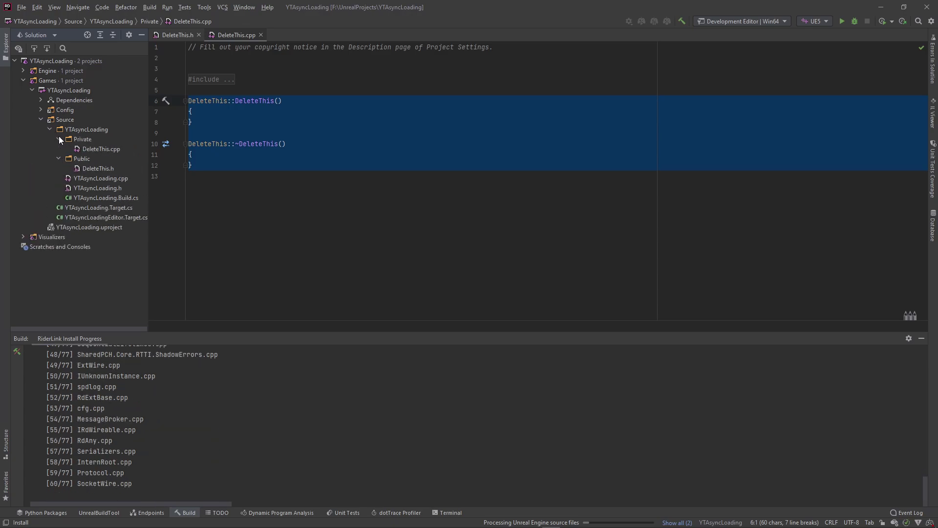
click(96, 151)
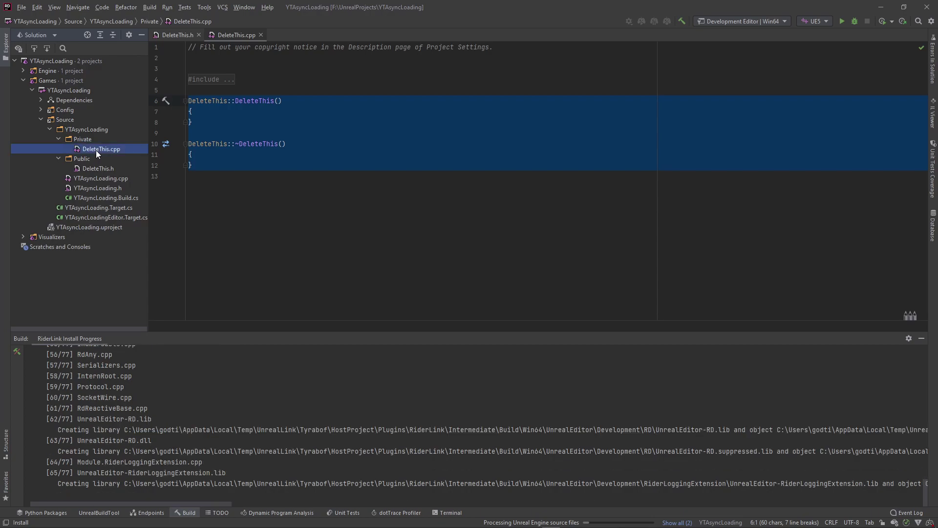
key(Delete)
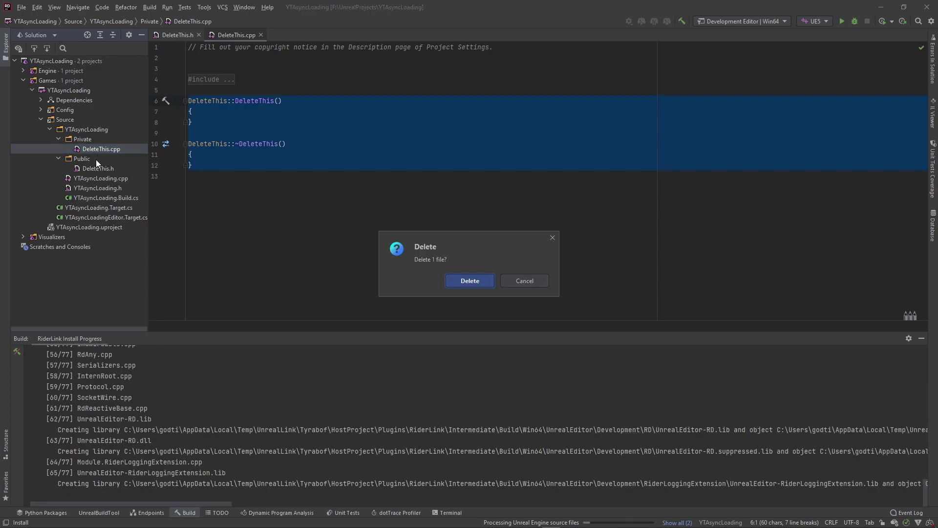
click(461, 282)
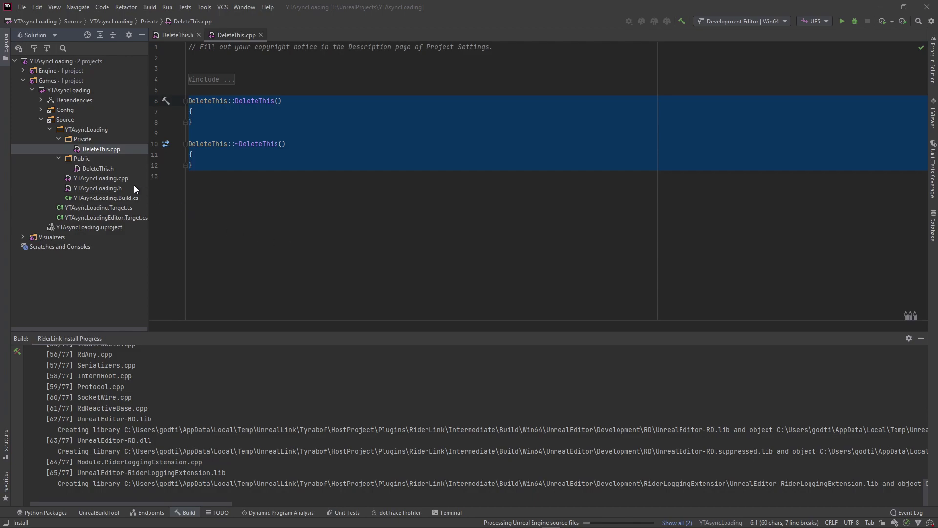
click(111, 161)
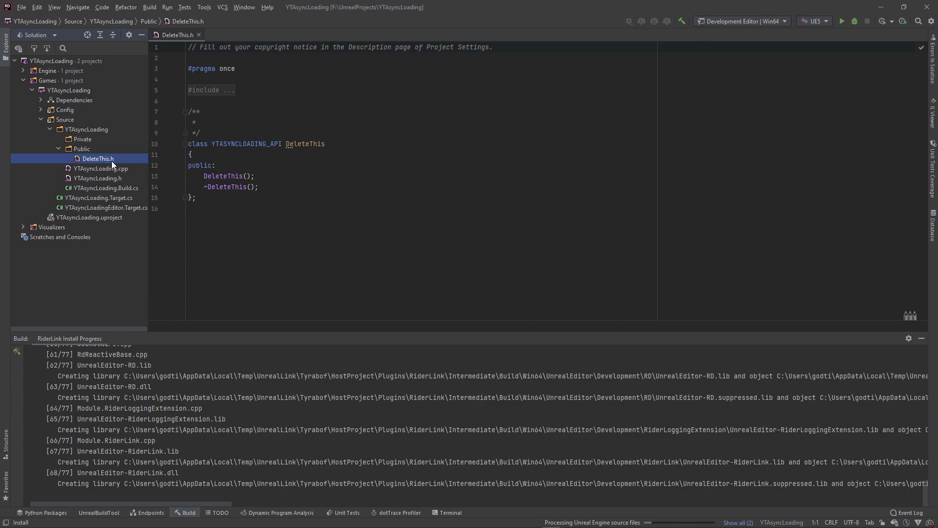
key(Delete)
click(457, 283)
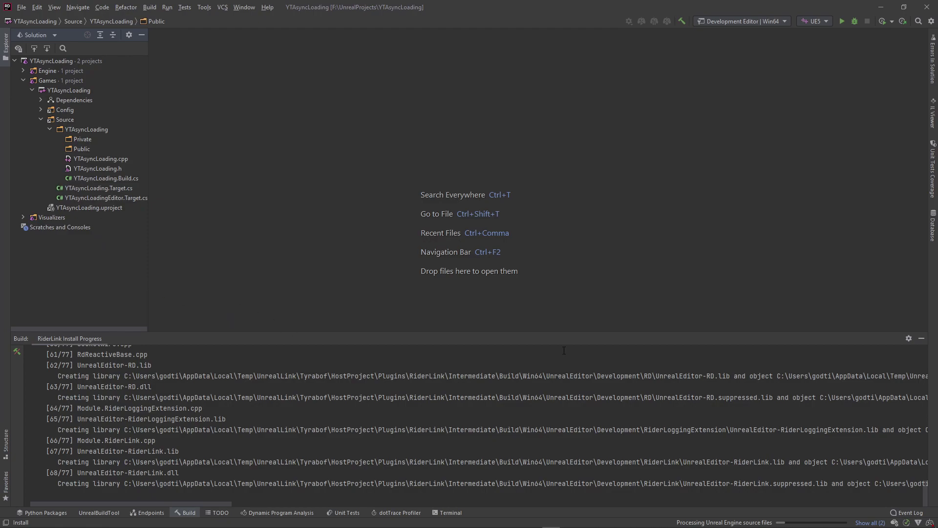
- Minimize Rider and create a DEV folder under Content
click(883, 7)
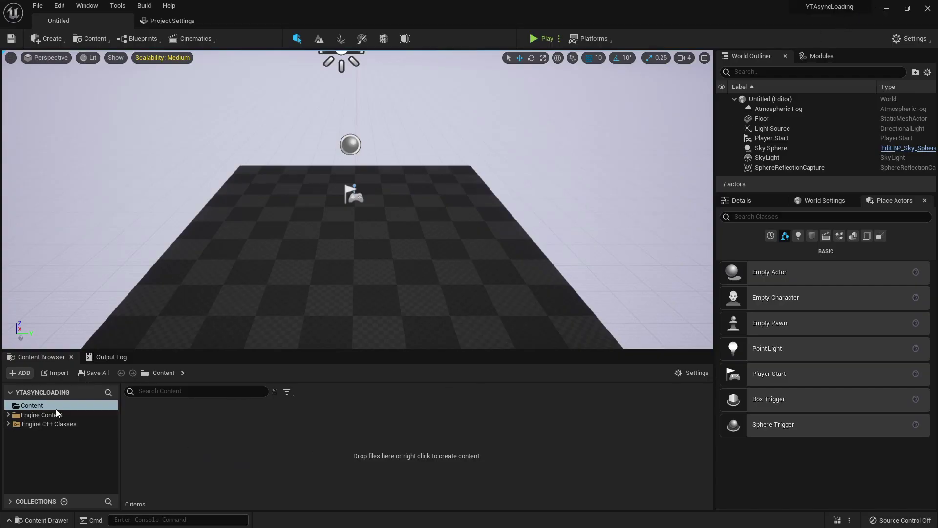
right_click(144, 411)
click(188, 120)
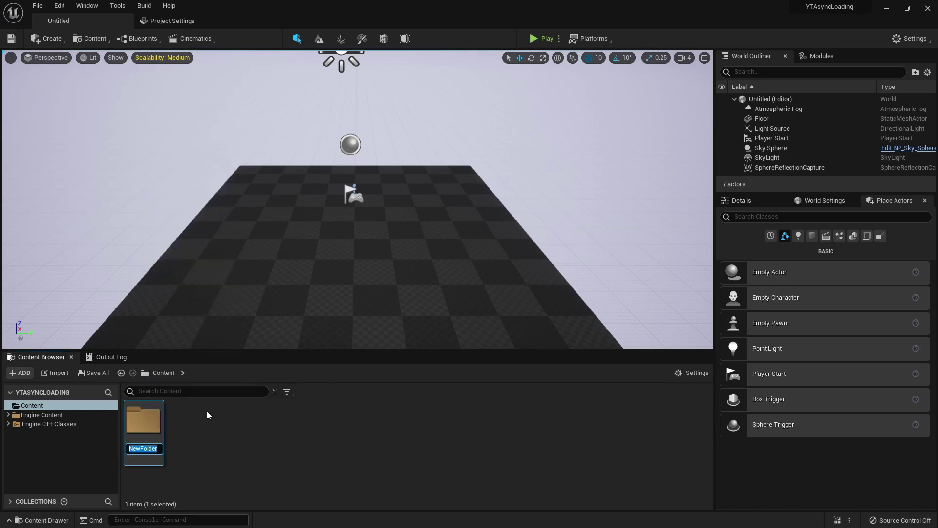
text(DEV)
key(Return)
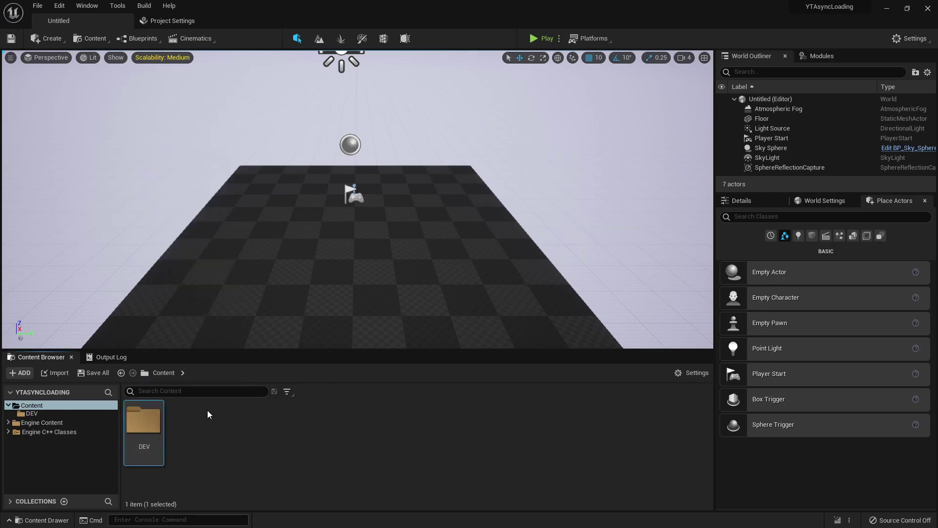
- Add a Core folder inside DEV
double_click(140, 426)
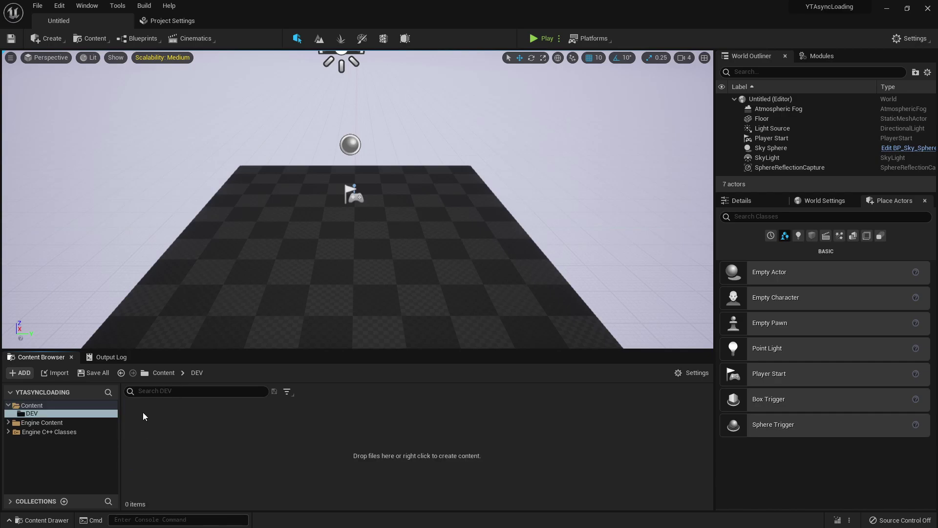
right_click(143, 412)
click(176, 127)
text(C)
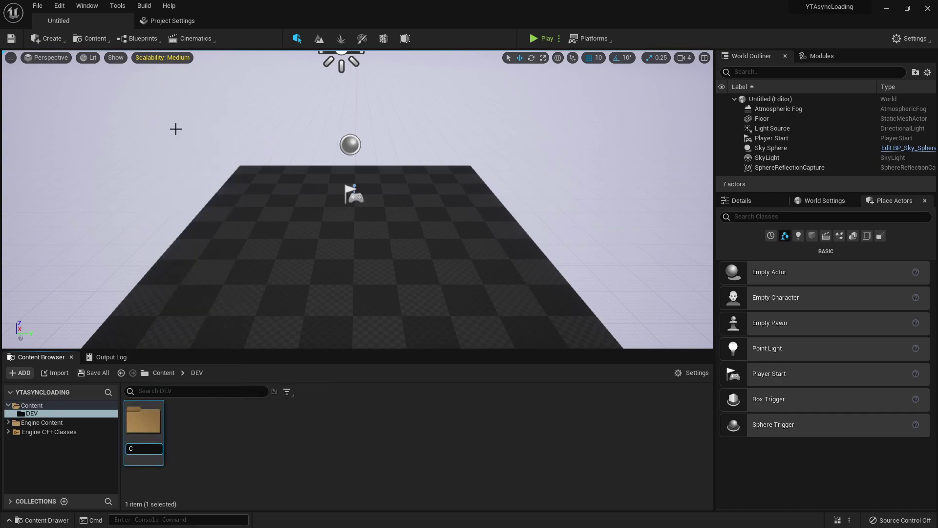
text(ore)
key(Return)
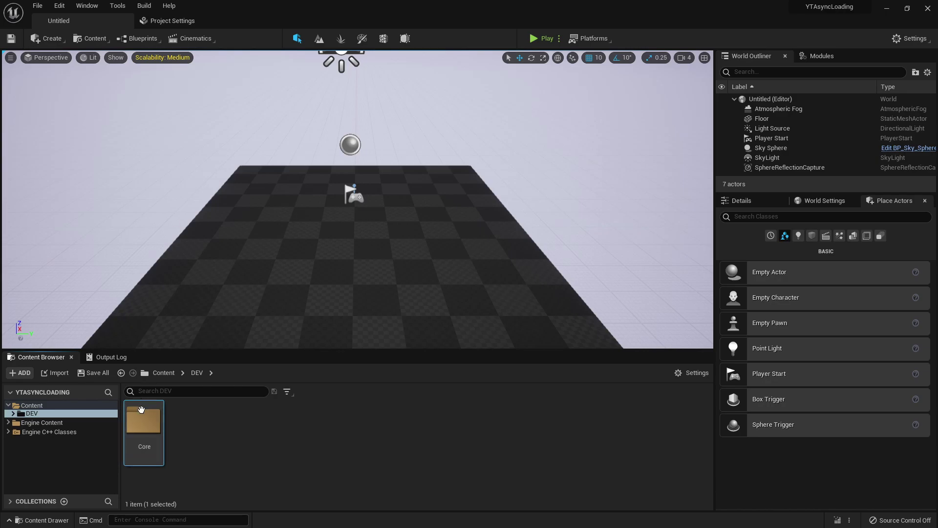
click(184, 441)
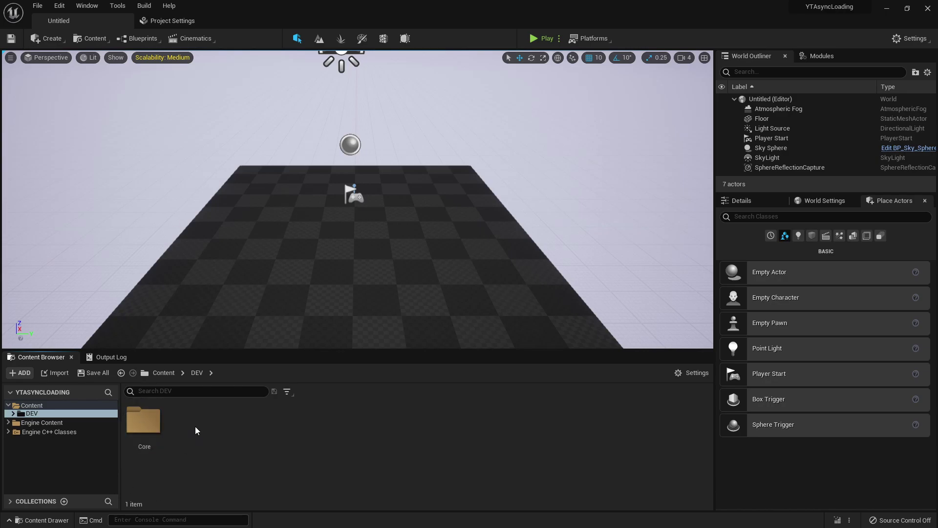
right_click(195, 426)
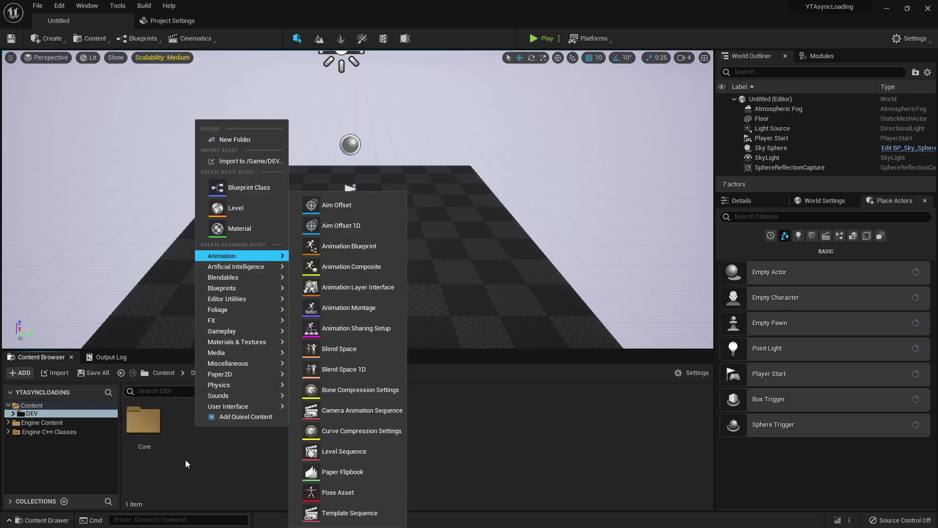
click(195, 439)
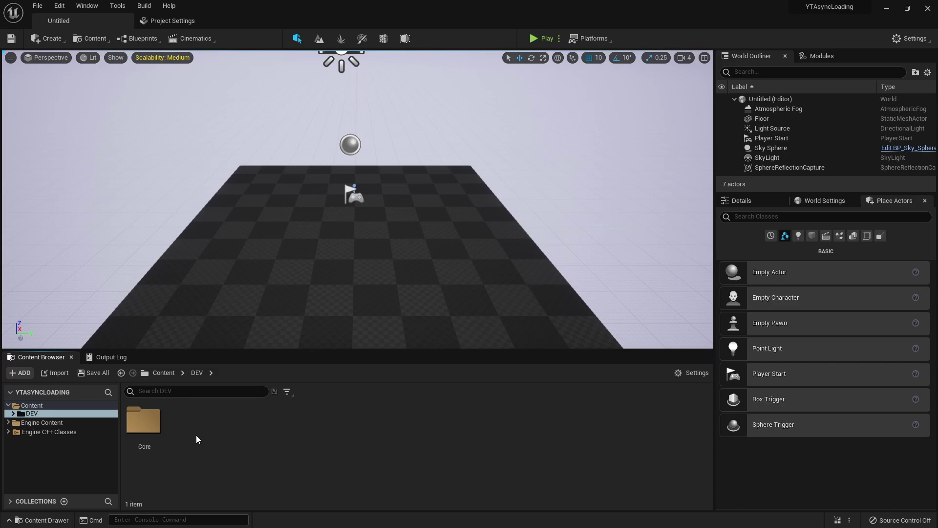
- Add a Blueprints folder in DEV containing an Actors subfolder
right_click(187, 435)
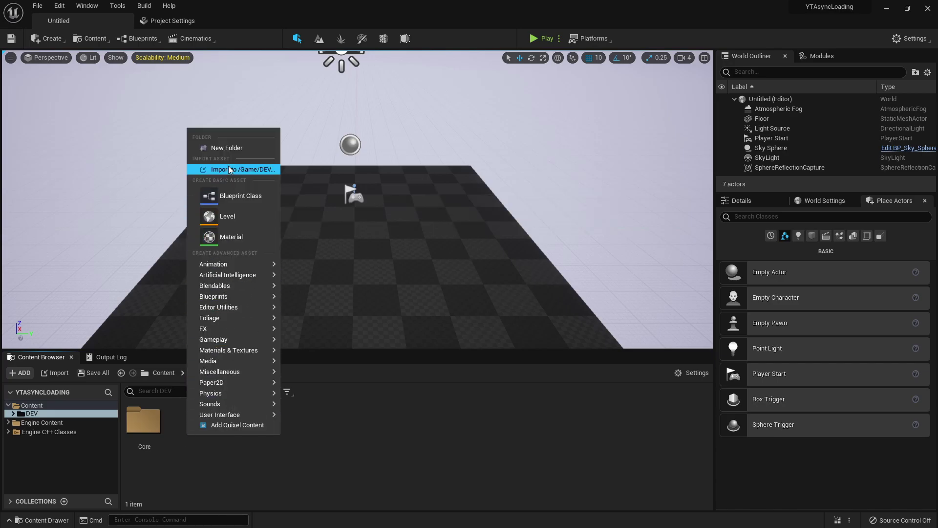
click(228, 149)
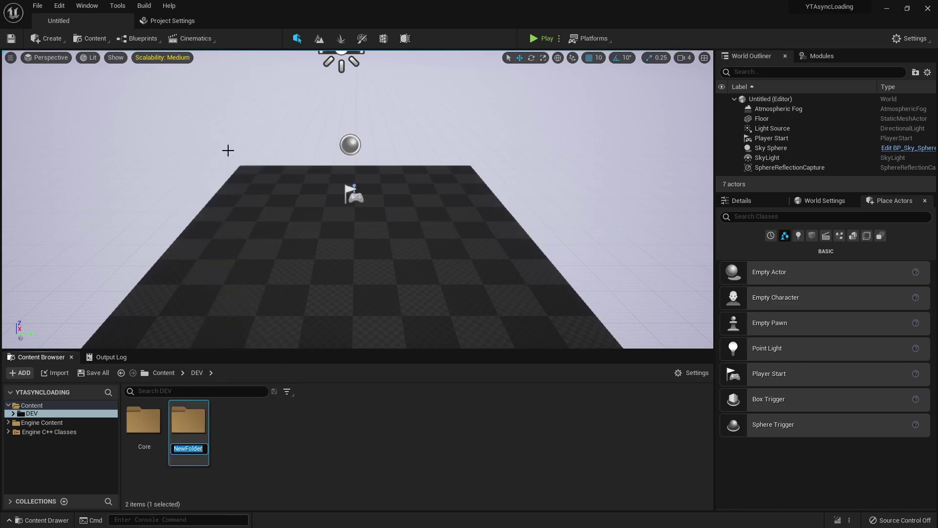
text(Blueprints)
key(Return)
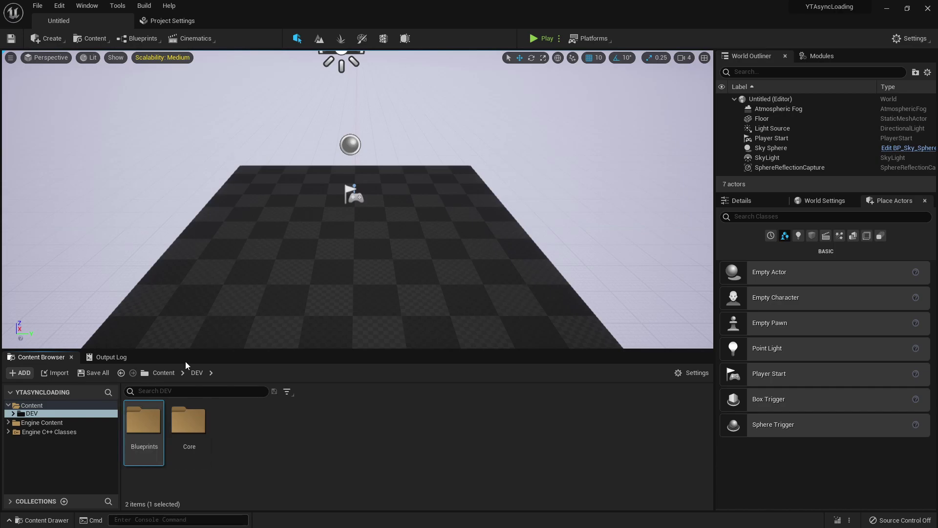
double_click(142, 422)
right_click(143, 425)
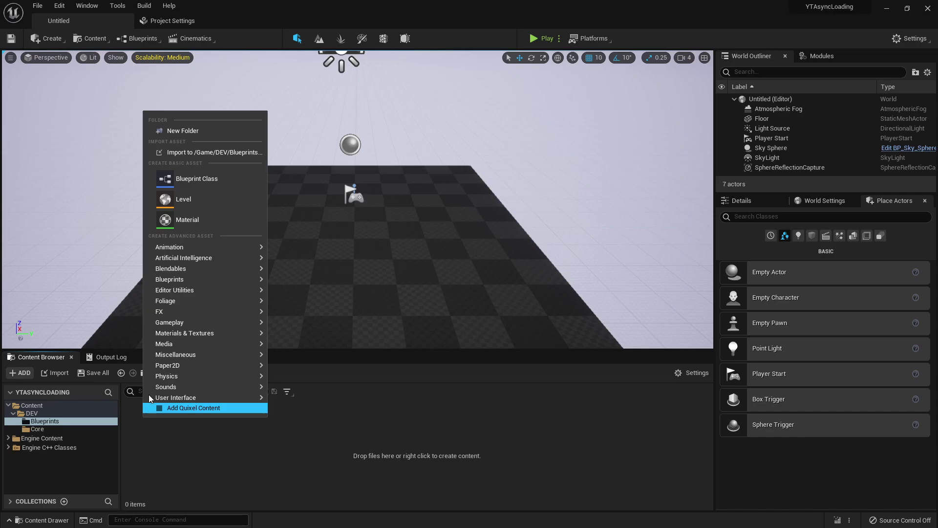
click(195, 127)
text(Actro)
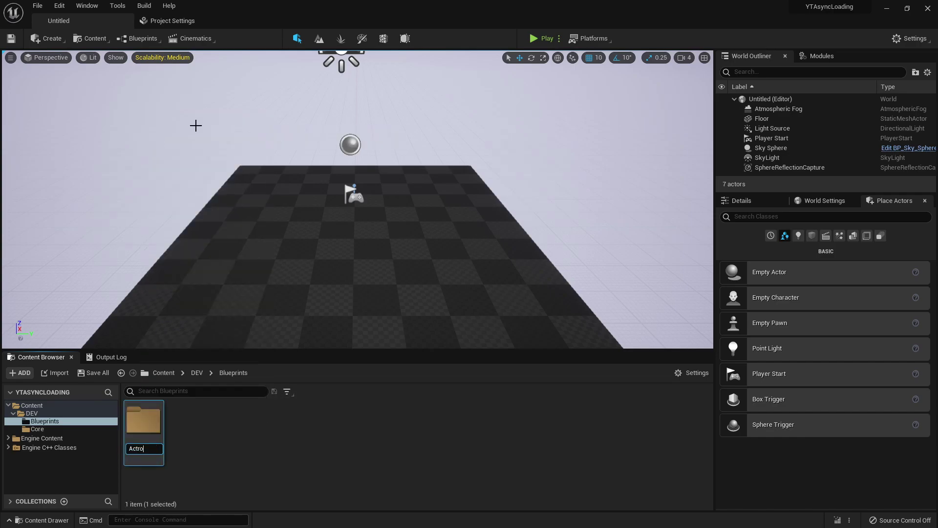
key(BackSpace)
key(BackSpace)
text(ors)
key(Return)
click(203, 433)
click(40, 414)
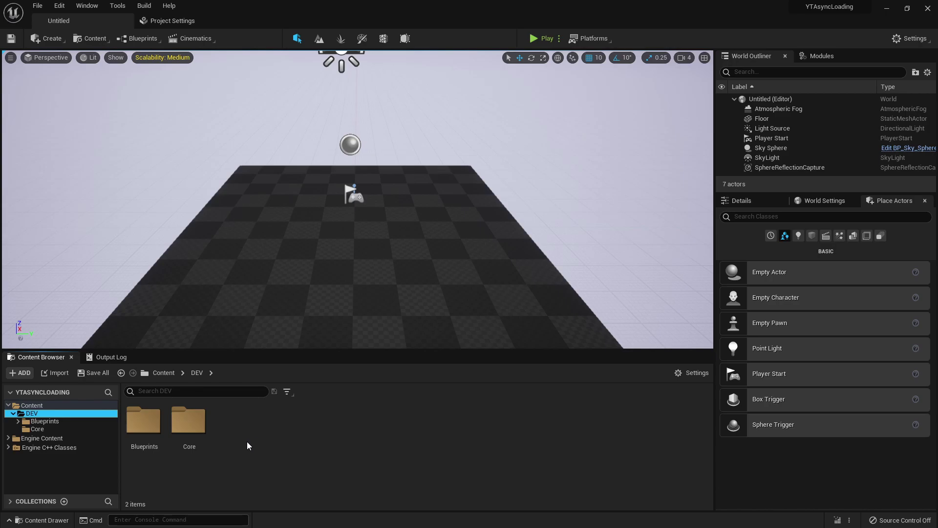
- Add a DataAssets folder in DEV and check the resulting folder structure
right_click(227, 427)
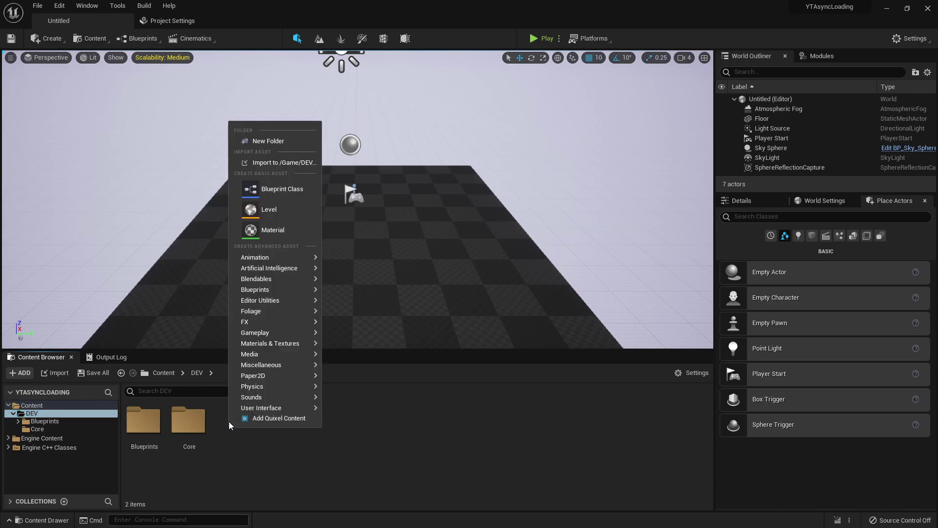
click(277, 143)
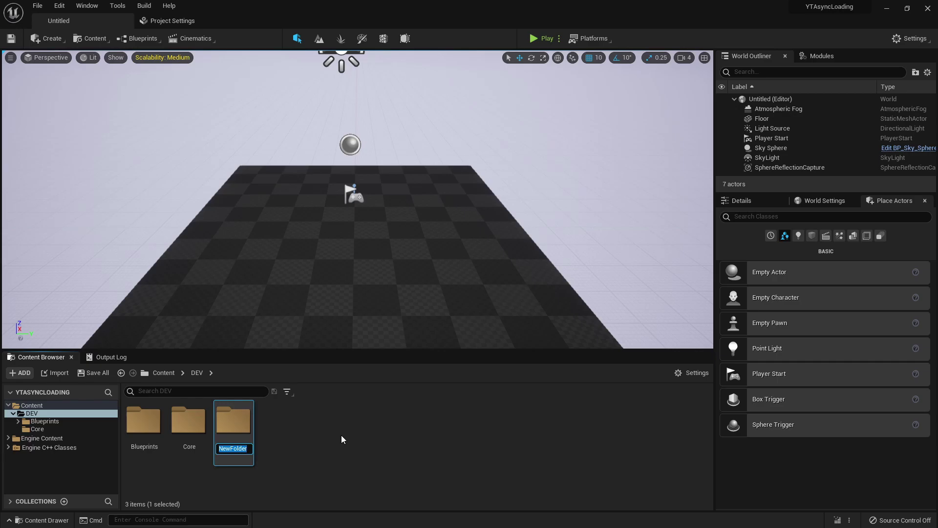
text(DataAssets)
key(Return)
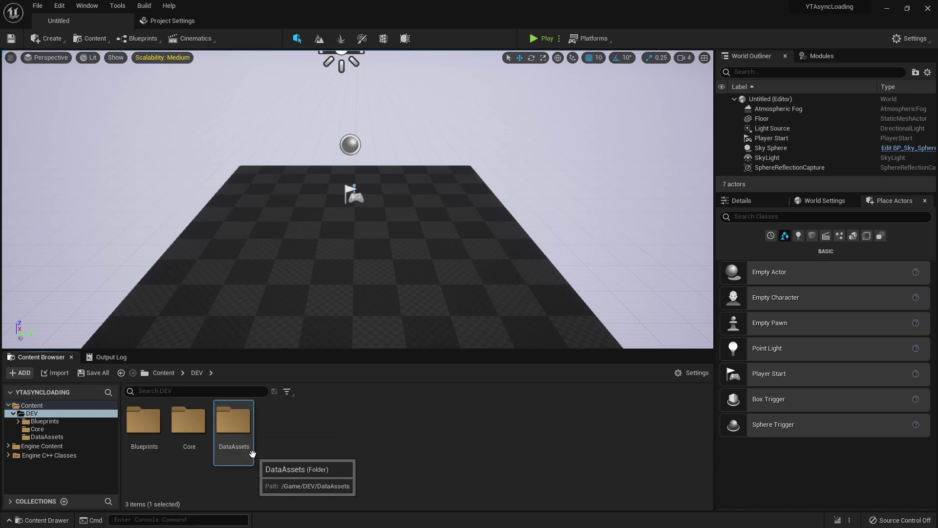
click(332, 460)
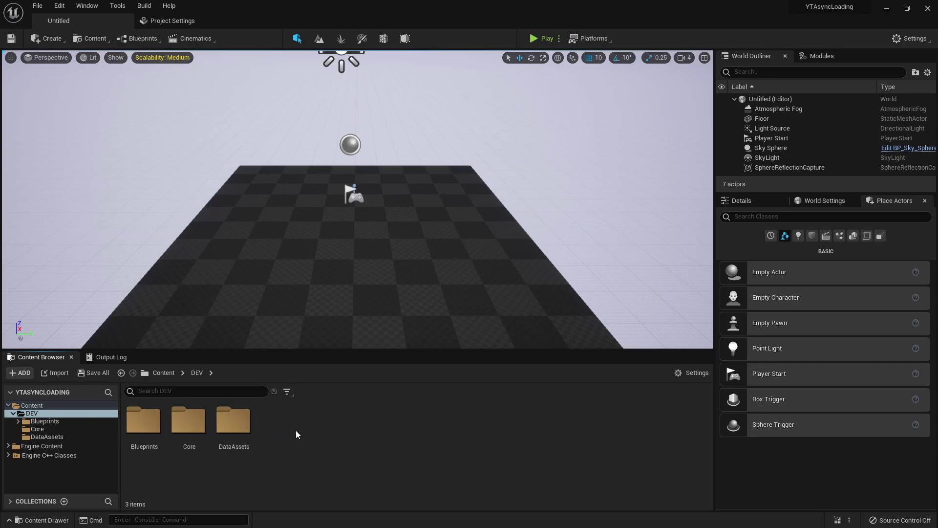
click(235, 437)
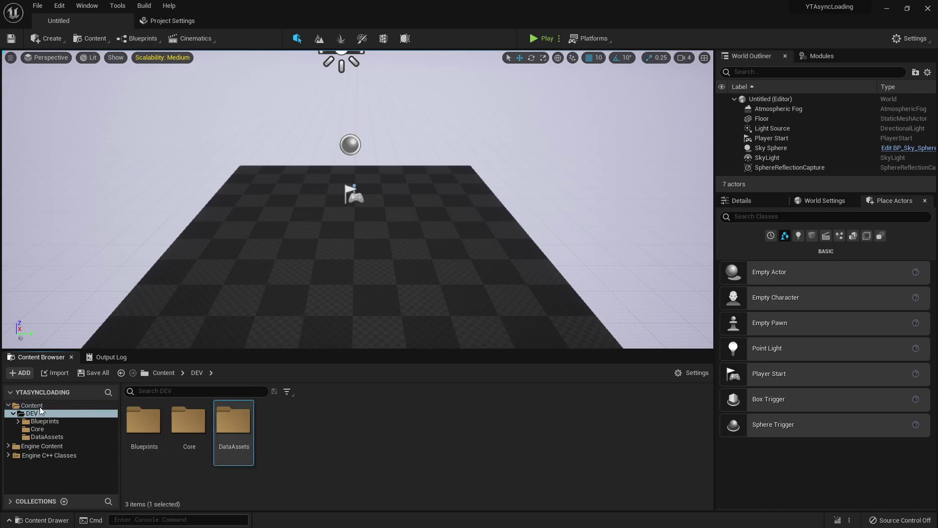
click(33, 406)
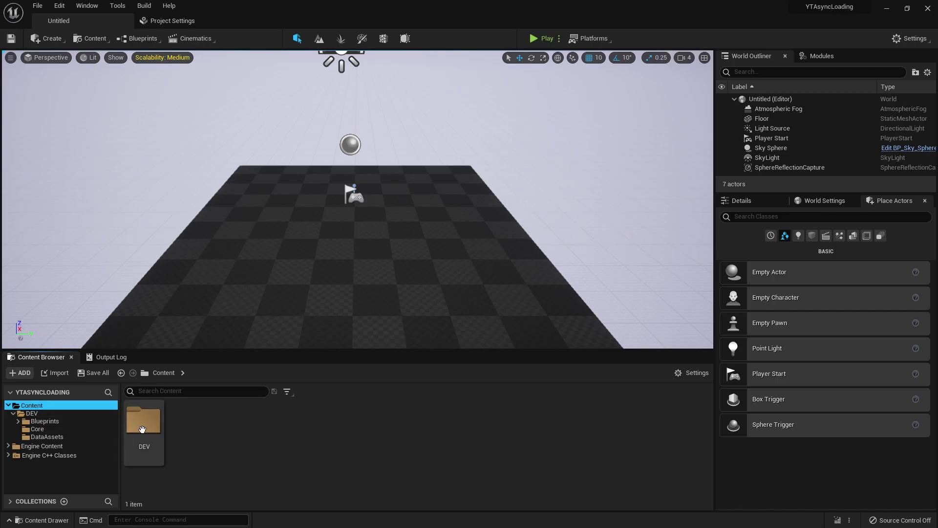
click(32, 413)
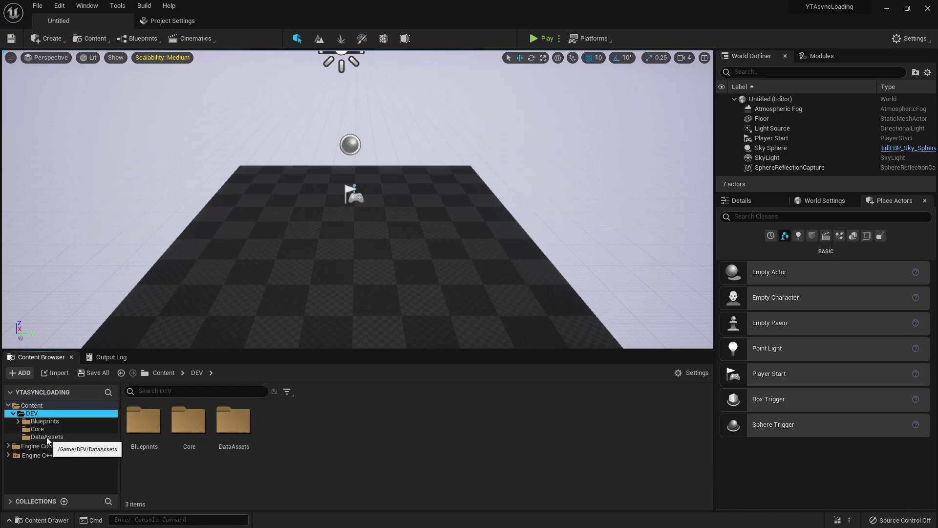
click(98, 437)
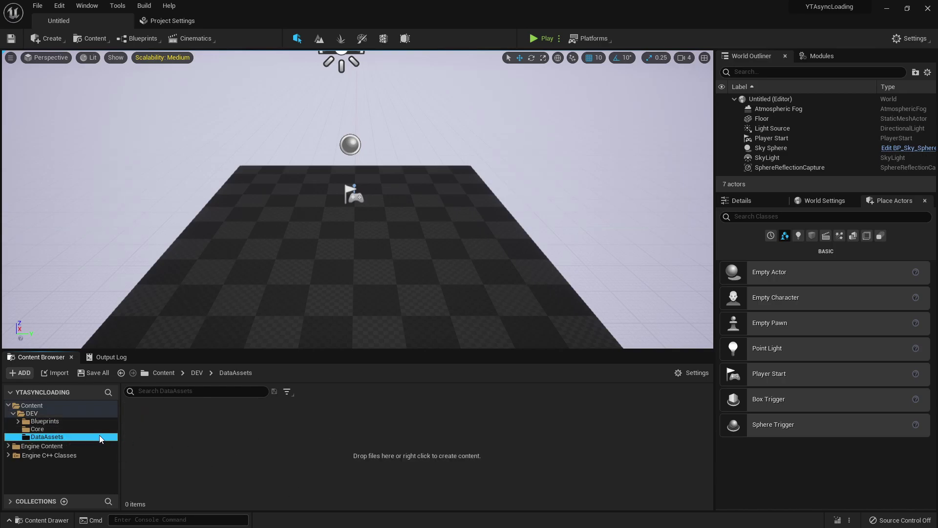
click(39, 414)
- Create SkeletalClasses and StaticClasses folders inside DEV
right_click(281, 431)
click(324, 140)
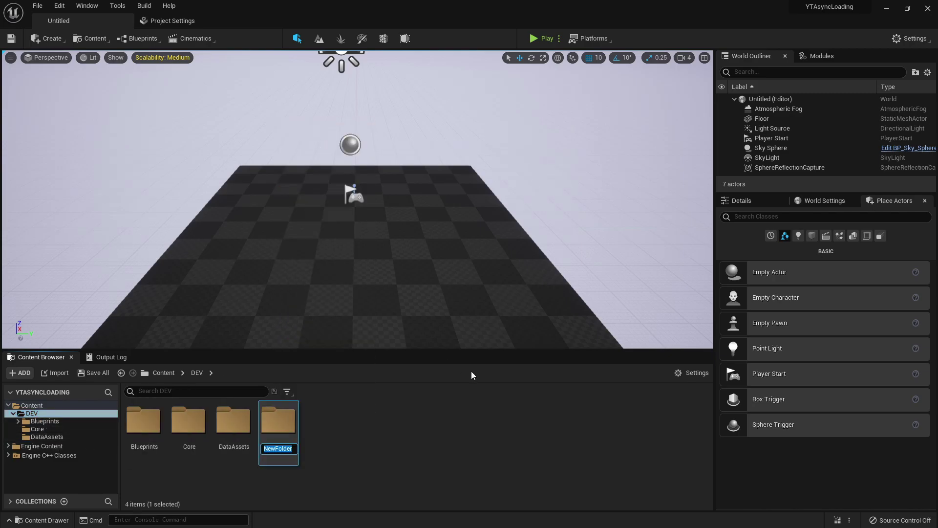
text(Sket)
text(letal)
text(Classes)
key(Return)
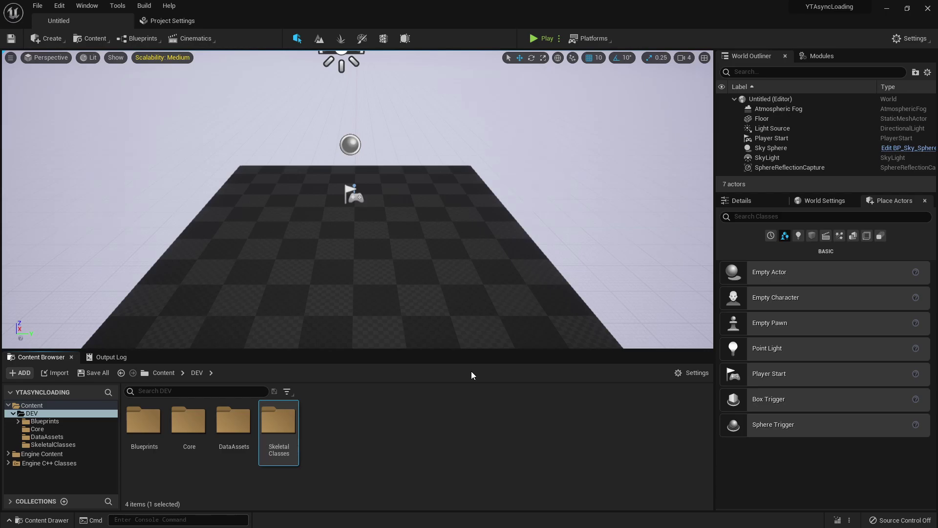
right_click(336, 439)
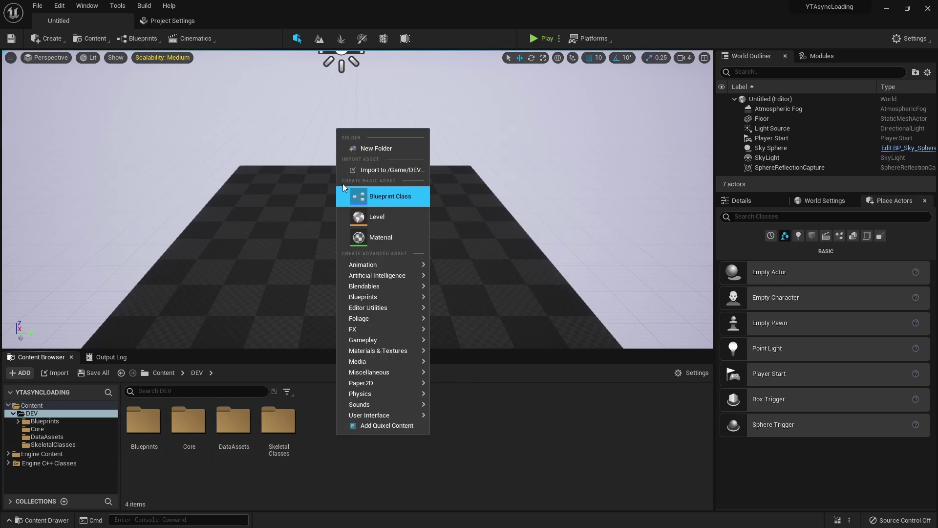
click(375, 148)
text(Static)
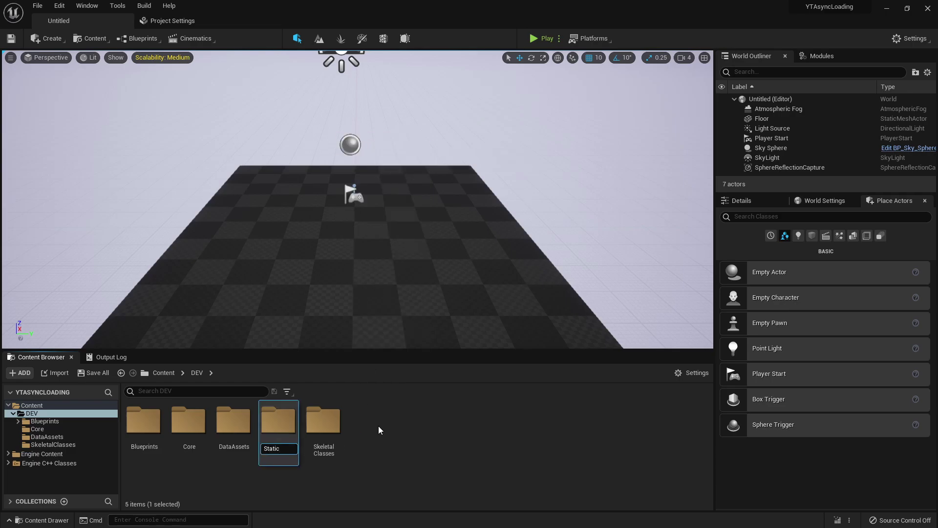
text(Classes)
key(Return)
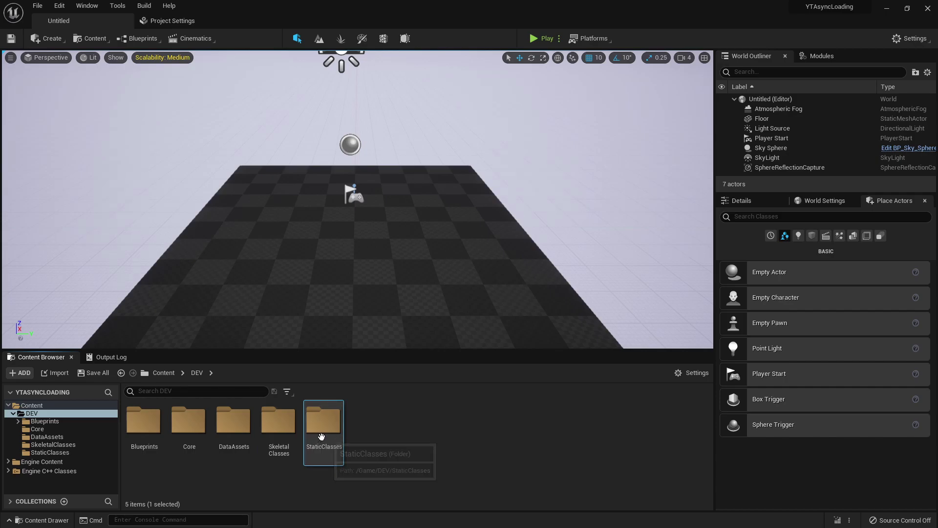
click(431, 435)
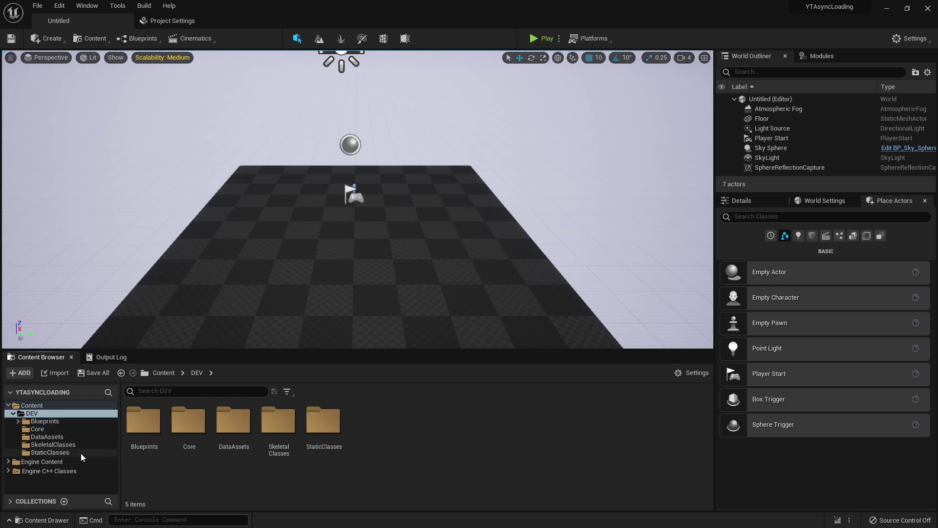
click(311, 108)
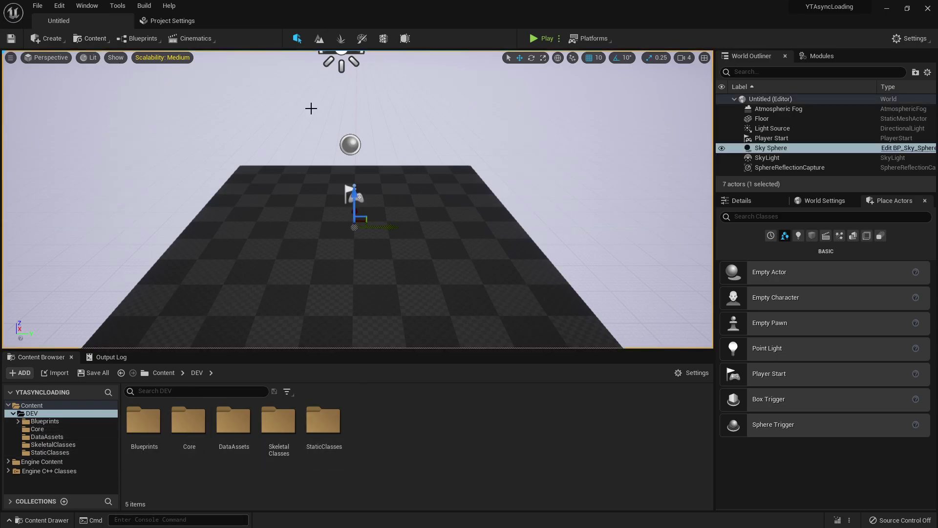
- Save the level as Sandbox in a new Content/Maps folder
key(ctrl+s)
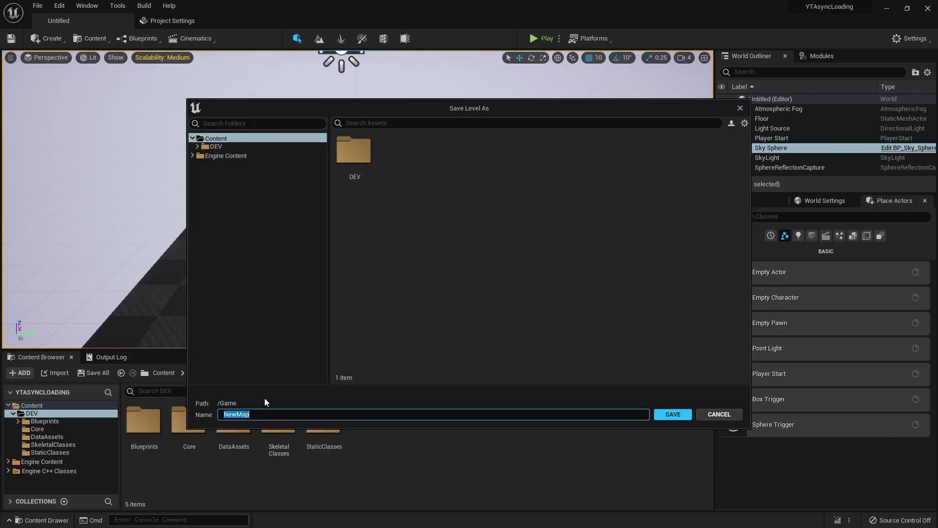
right_click(372, 202)
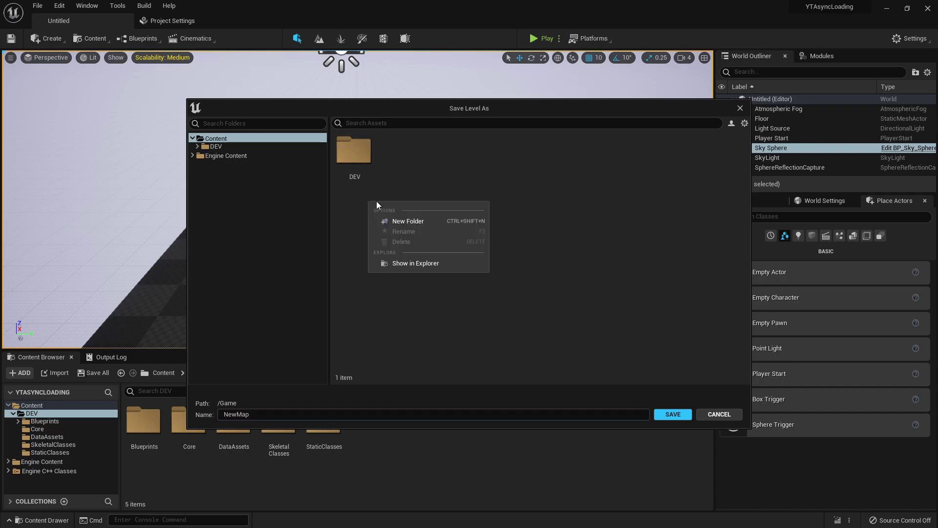
click(409, 221)
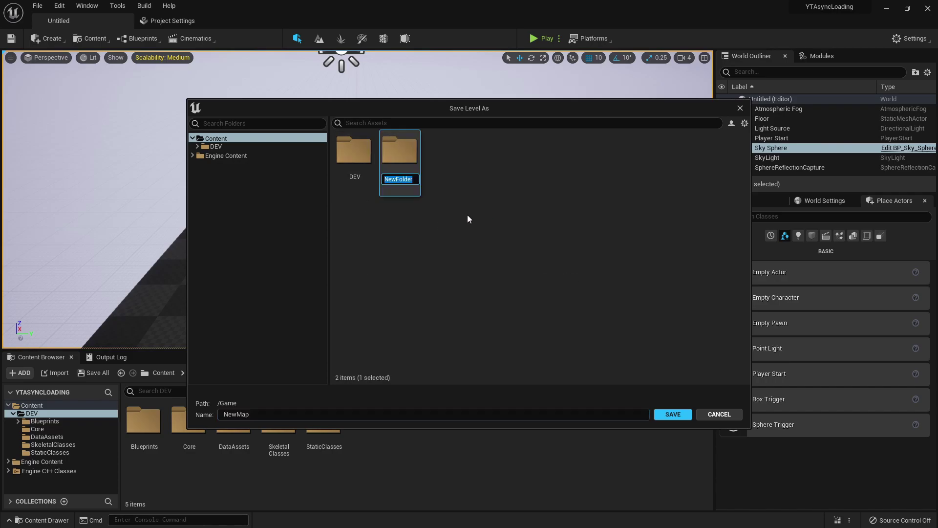
text(Maps)
key(Return)
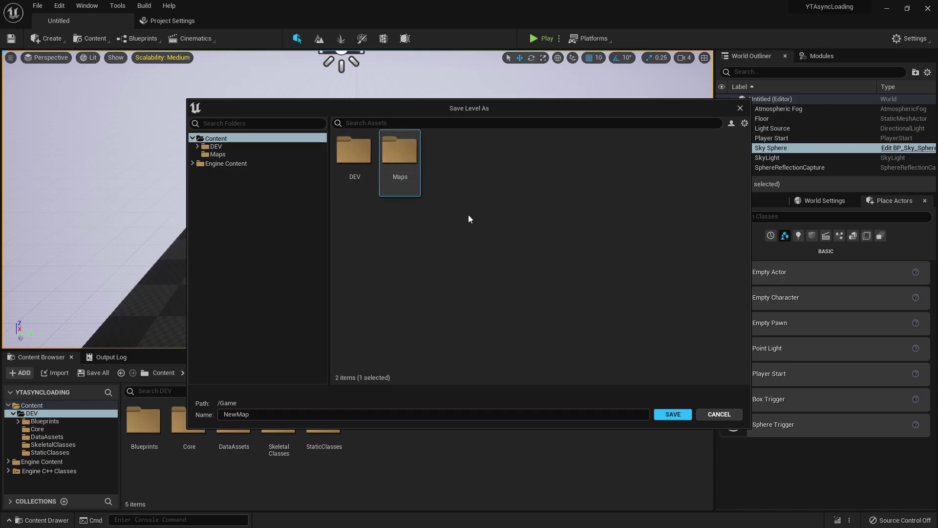
click(234, 414)
text(Sa)
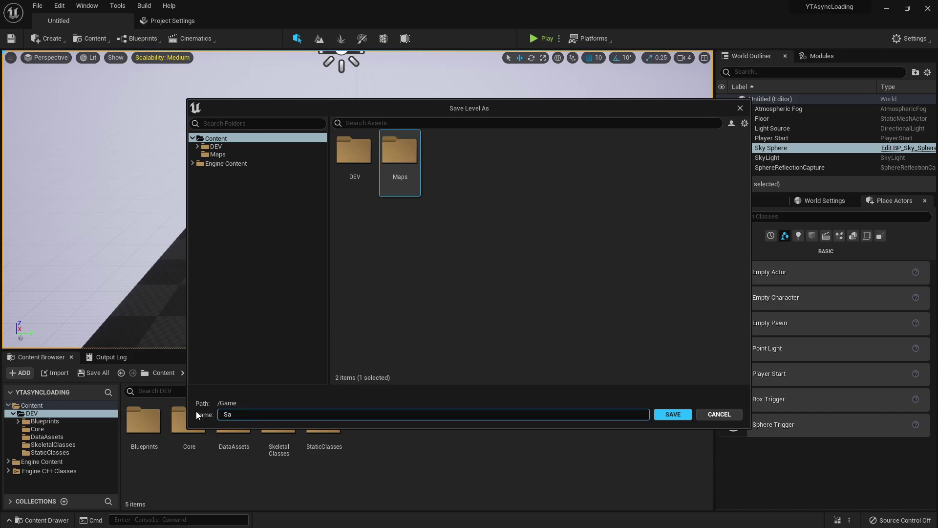
text(ndbox)
key(Return)
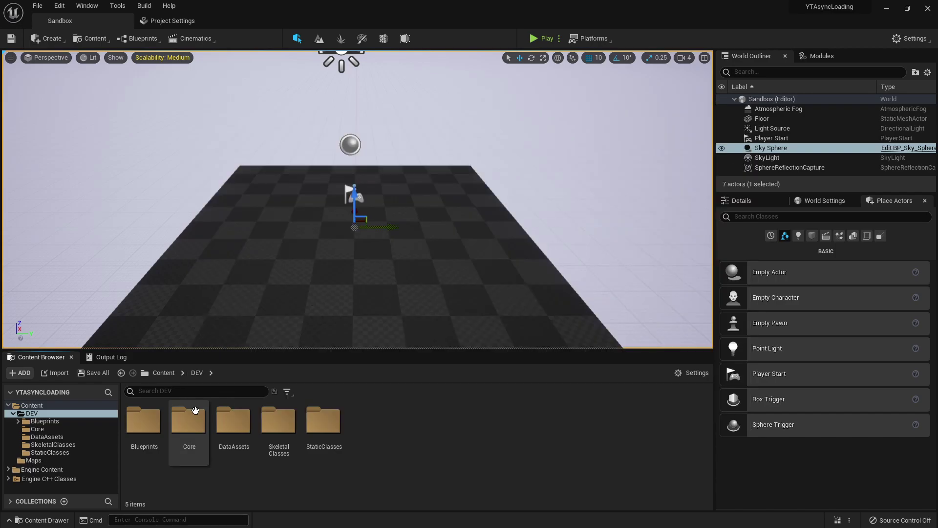
- In Project Settings > Maps & Modes, set Editor Startup Map and Game Default Map to Sandbox
click(171, 21)
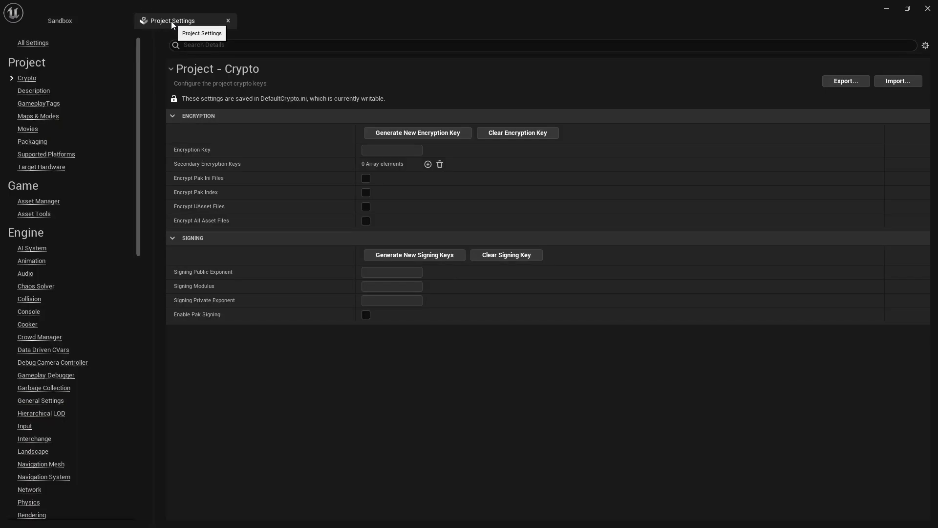
click(39, 117)
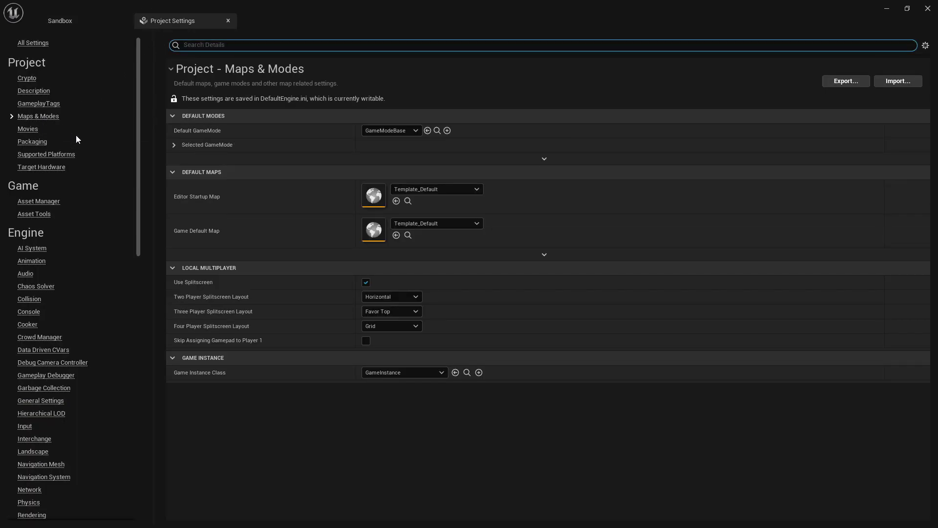
click(434, 190)
click(434, 327)
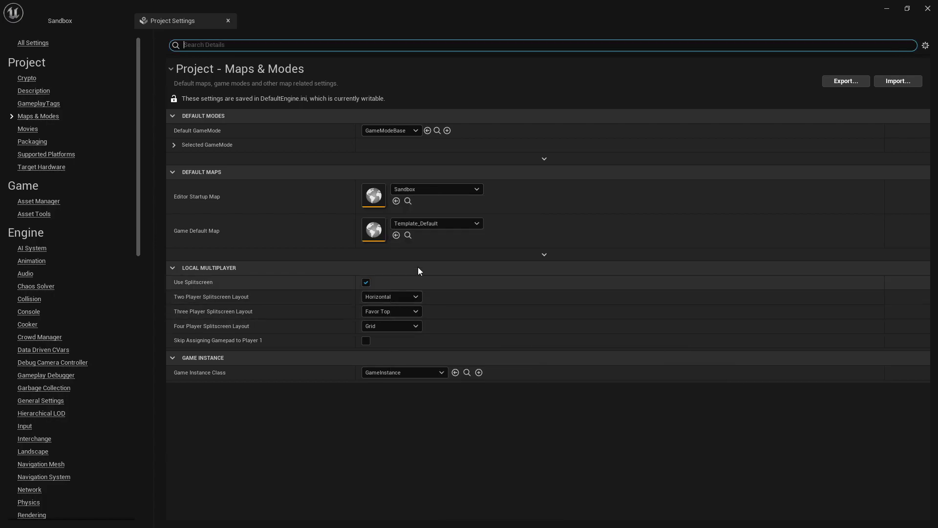
click(410, 224)
click(426, 356)
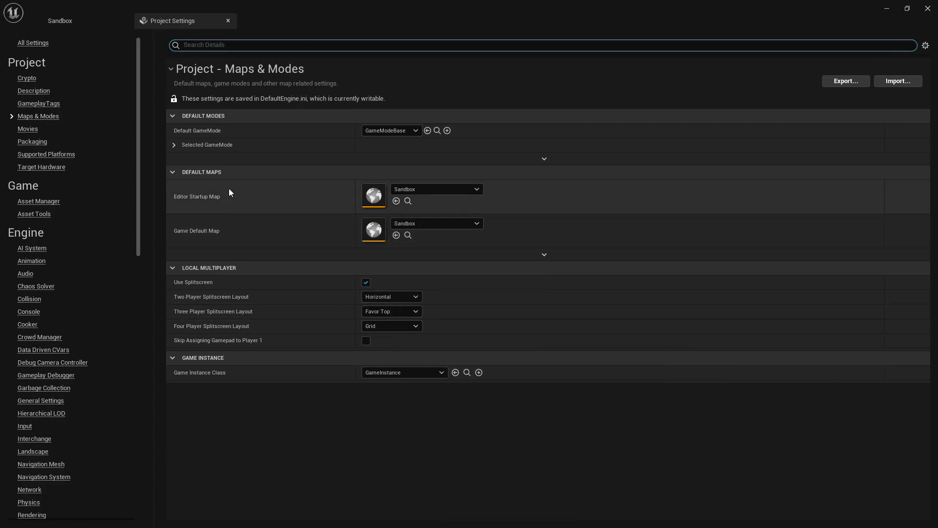
click(88, 24)
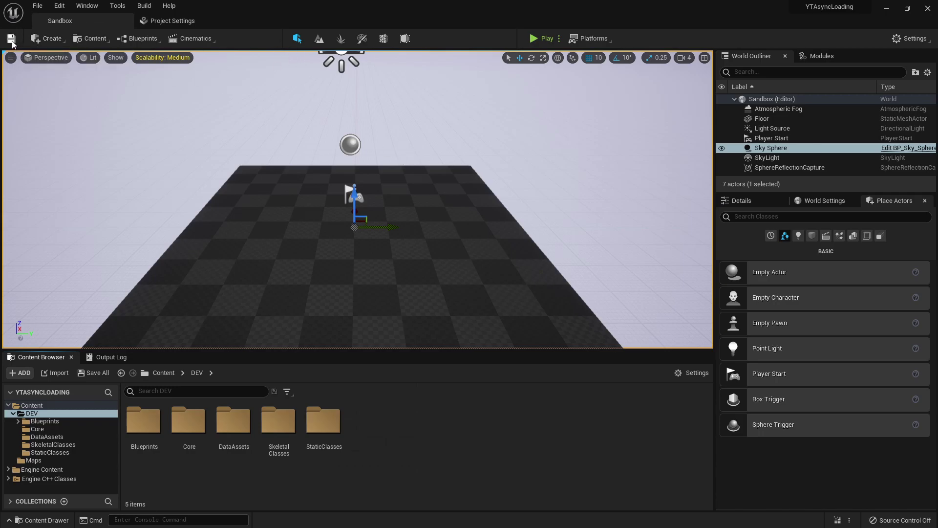
- Close Unreal Editor, dismiss the SteamVR error, and clear Rider's RiderLink notification
click(930, 12)
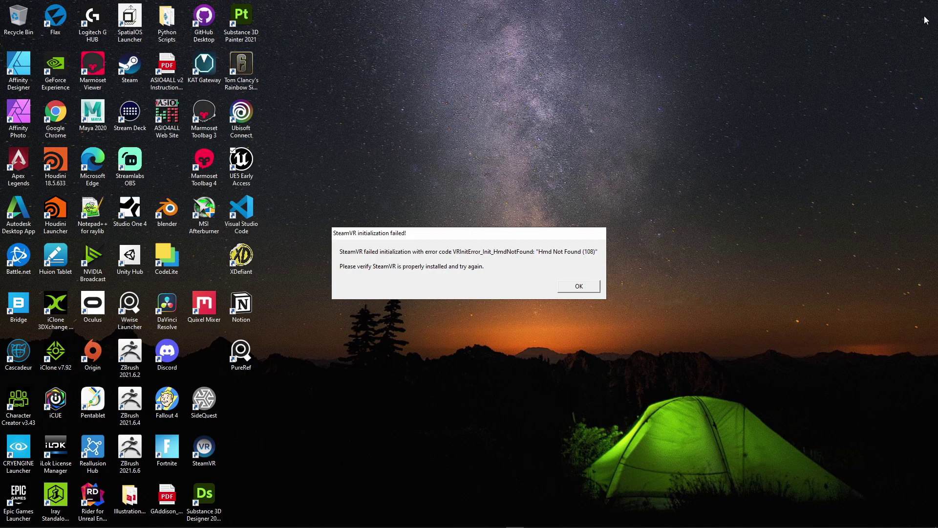
click(581, 286)
click(516, 520)
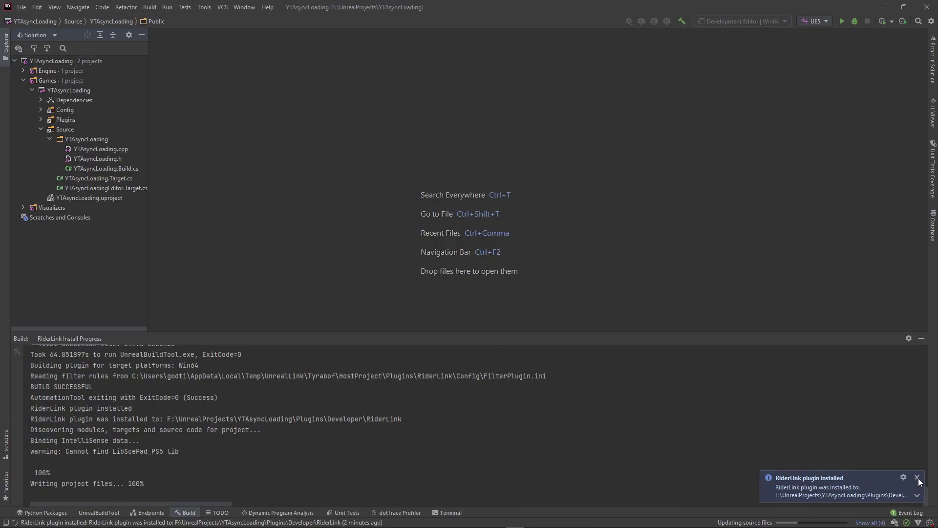
click(918, 478)
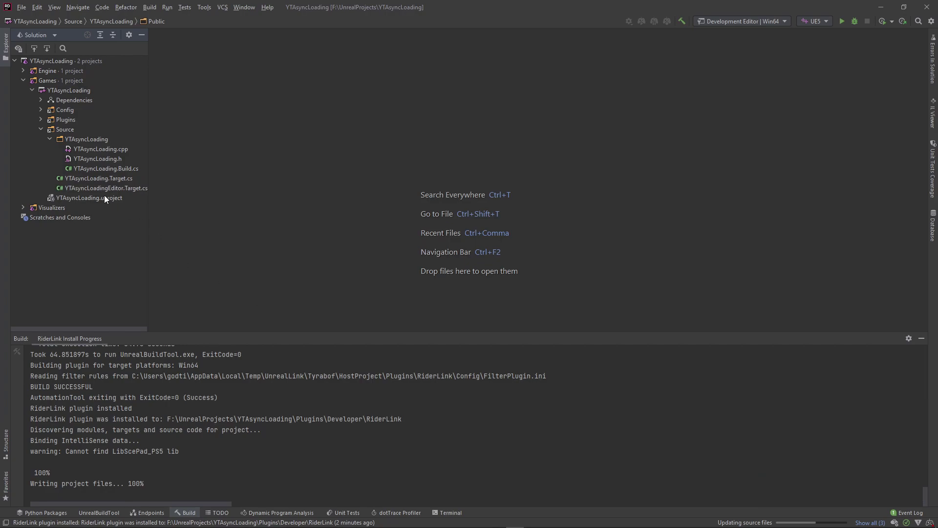
- Browse the solution tree to the YTAsyncLoading source folder
click(50, 140)
click(50, 139)
click(89, 140)
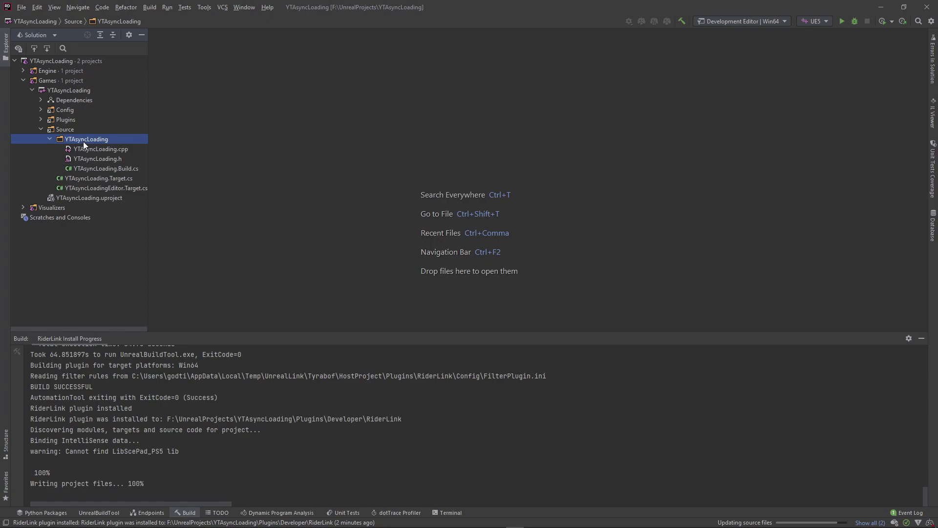
click(41, 120)
click(41, 120)
double_click(43, 128)
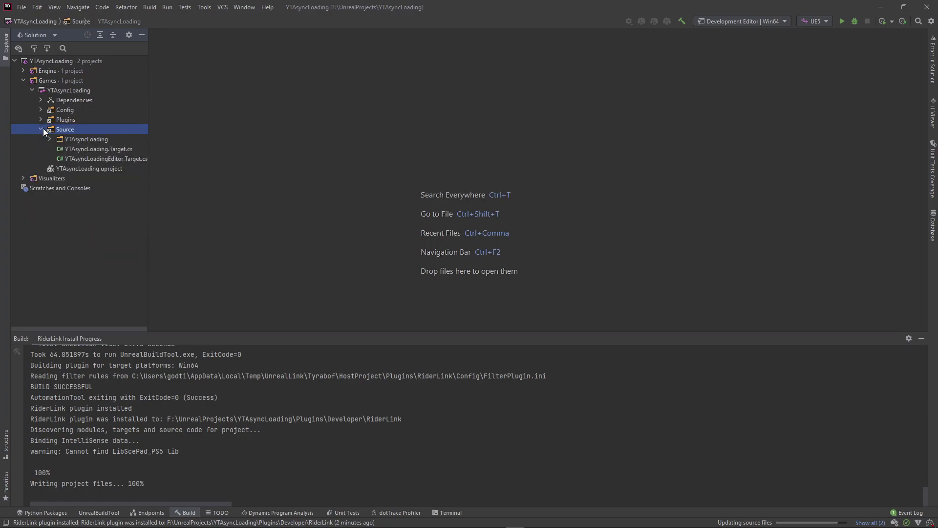
click(87, 139)
- Cancel adding a Public directory to YTAsyncLoading since it exists, then quit Rider
right_click(87, 139)
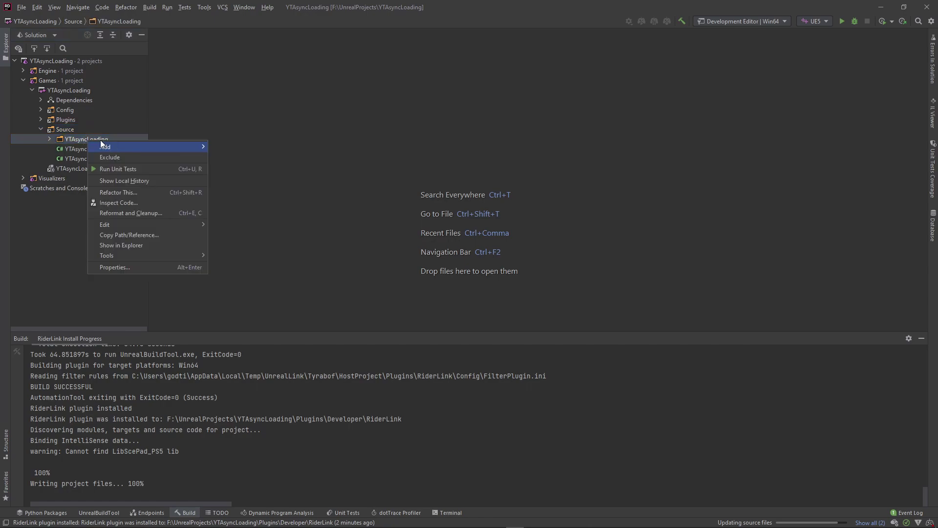
mouse_move(105, 147)
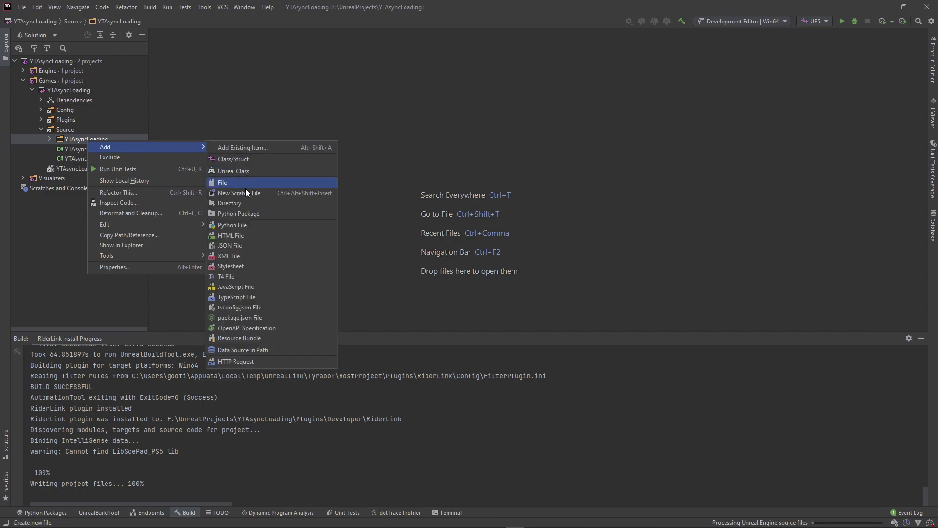
click(247, 202)
text(Public)
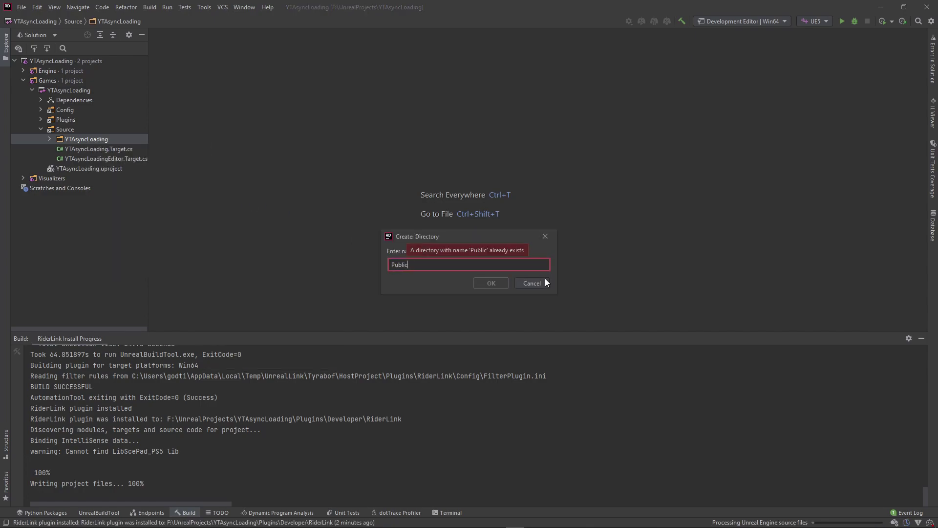
click(535, 283)
click(50, 139)
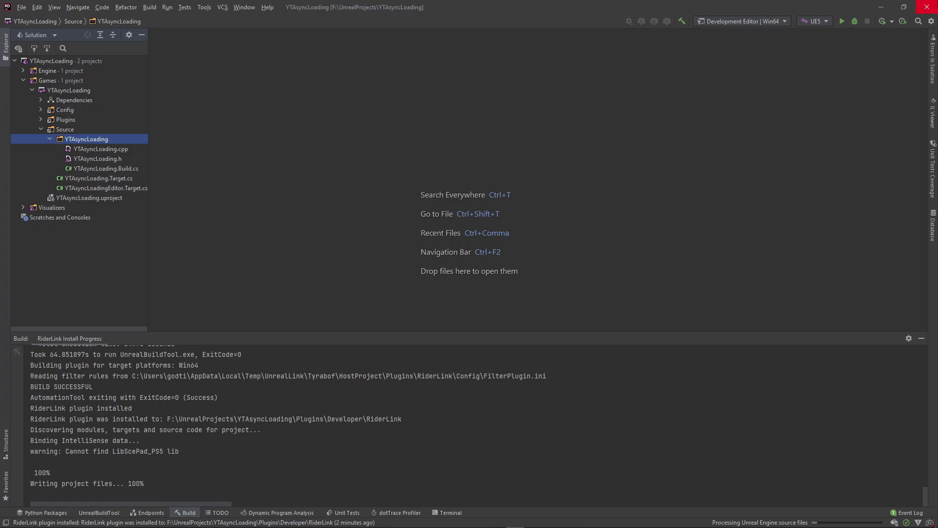
click(927, 7)
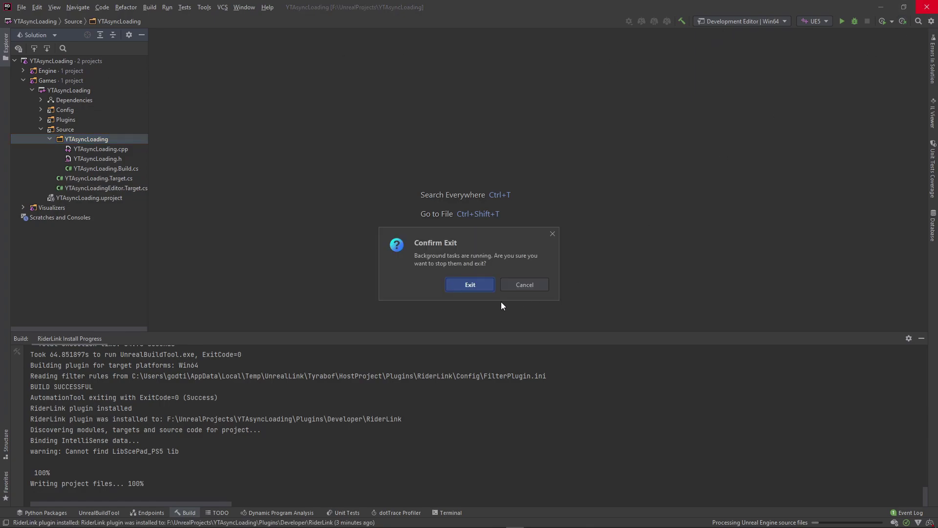
- Exit Rider and switch YTAsyncLoading.uproject to Unreal Engine version 5.0
click(470, 285)
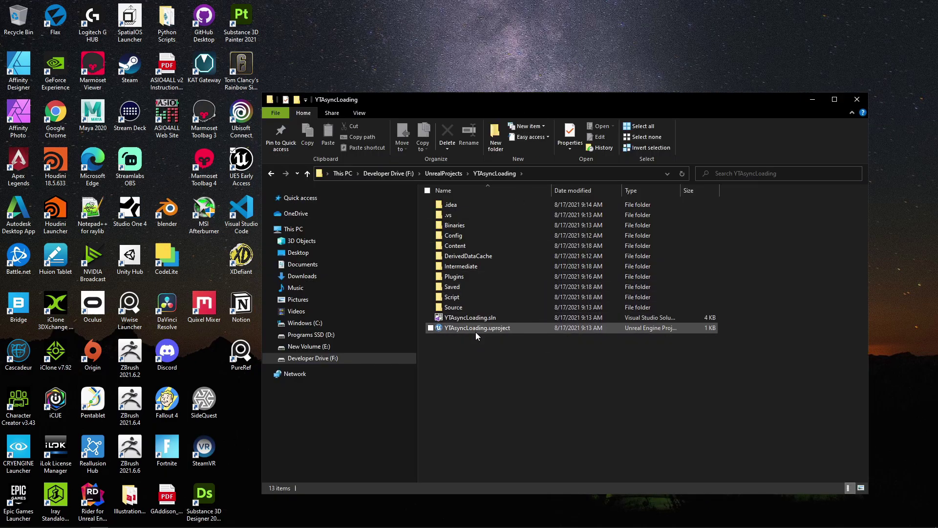
right_click(476, 330)
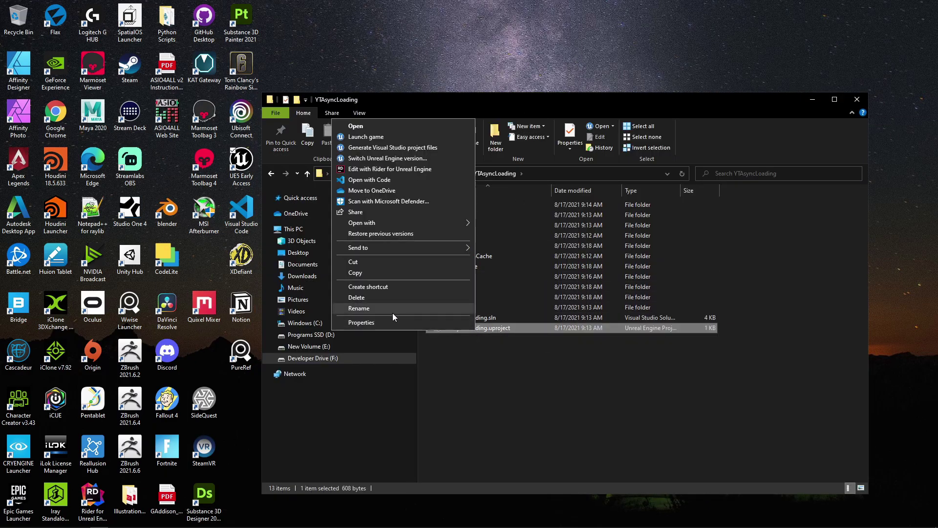
click(382, 157)
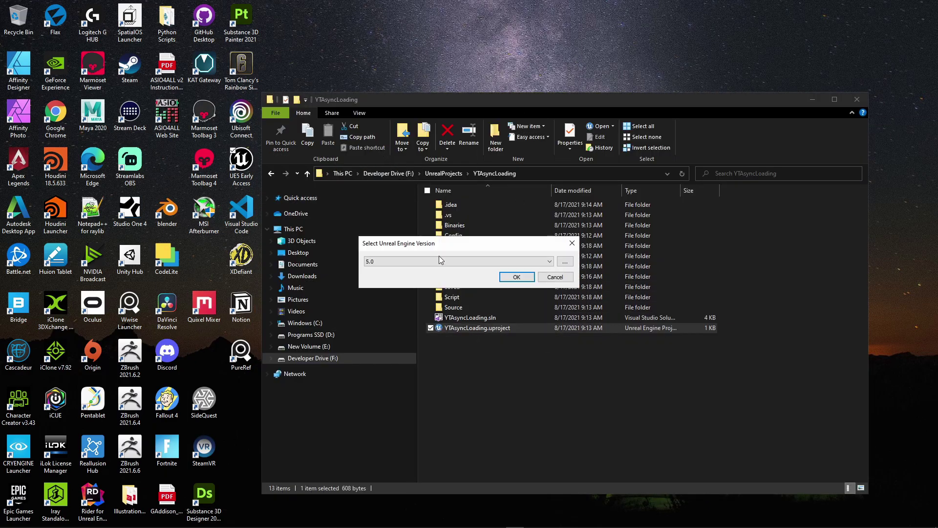
click(514, 281)
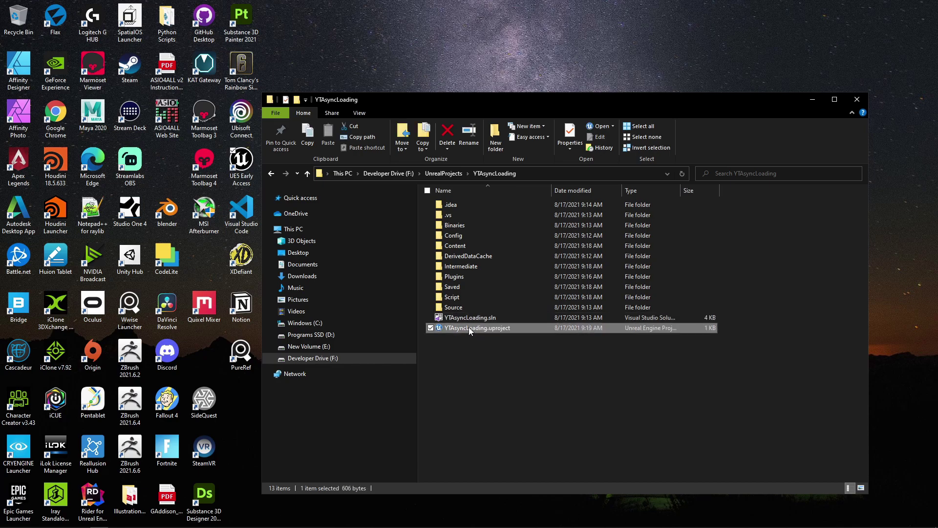
- Reopen YTAsyncLoading.uproject in Rider for Unreal Engine
right_click(469, 327)
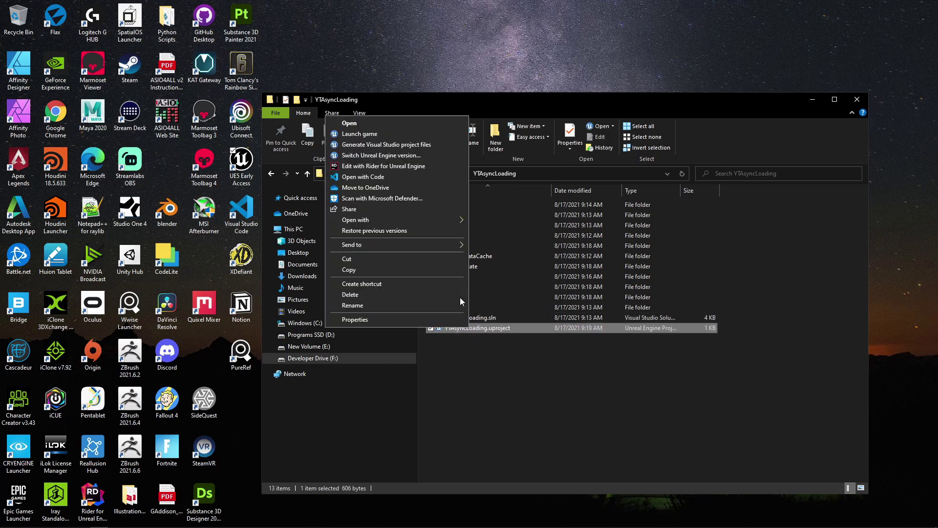
click(382, 169)
key(super+d)
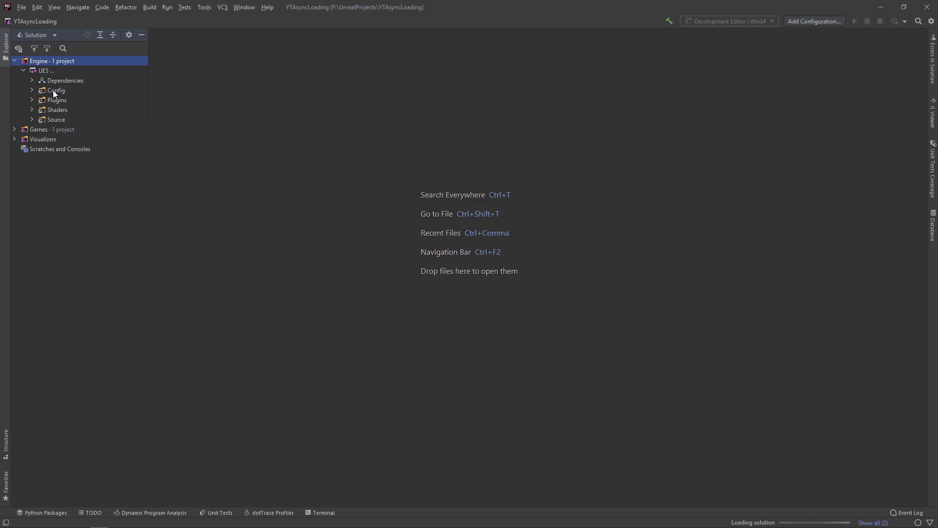
- Collapse the engine nodes and expand the YTAsyncLoading project's Source folder
click(31, 120)
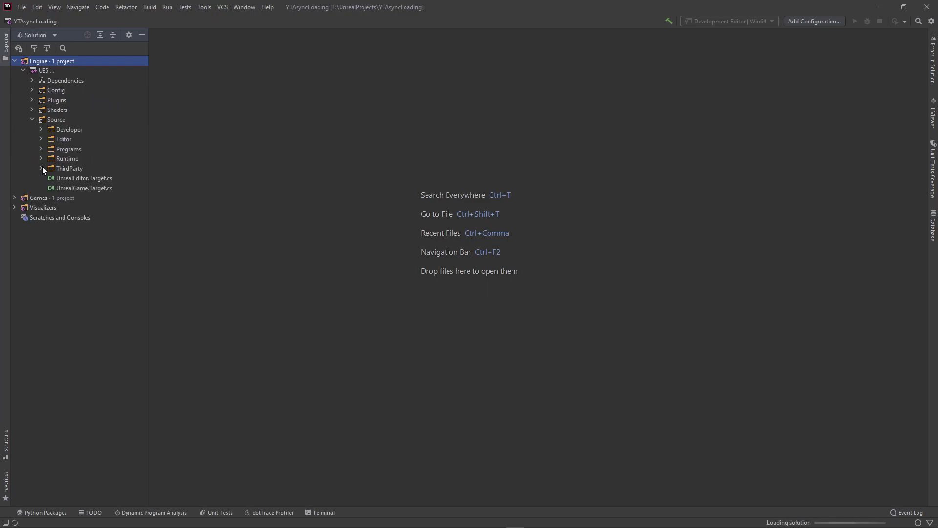
click(31, 119)
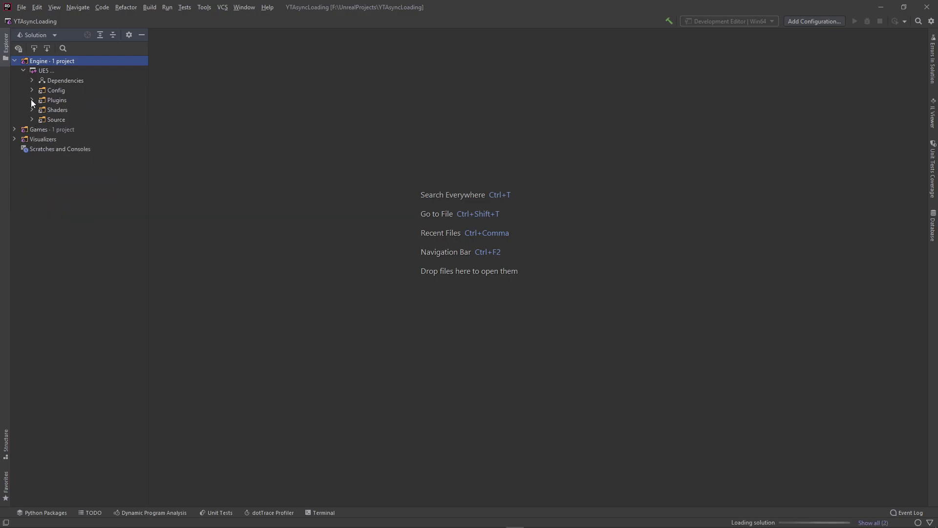
click(23, 70)
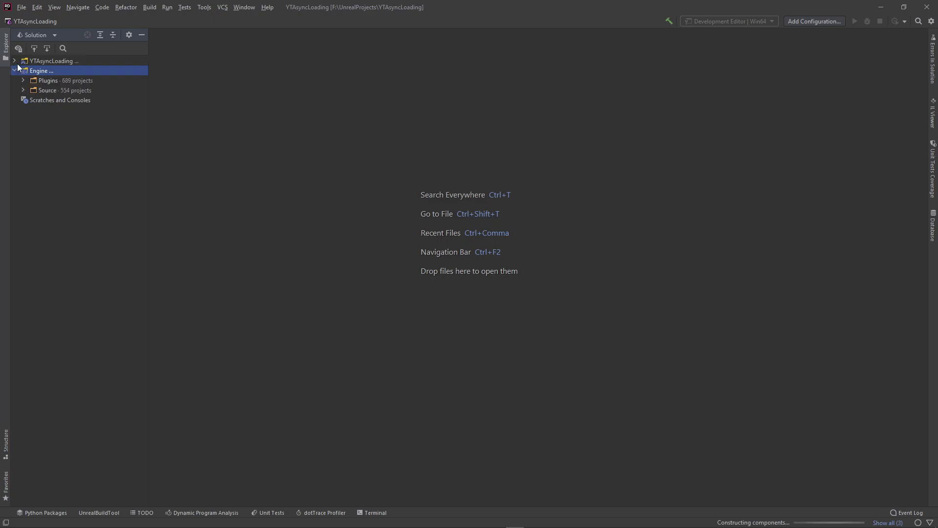
click(14, 71)
click(14, 60)
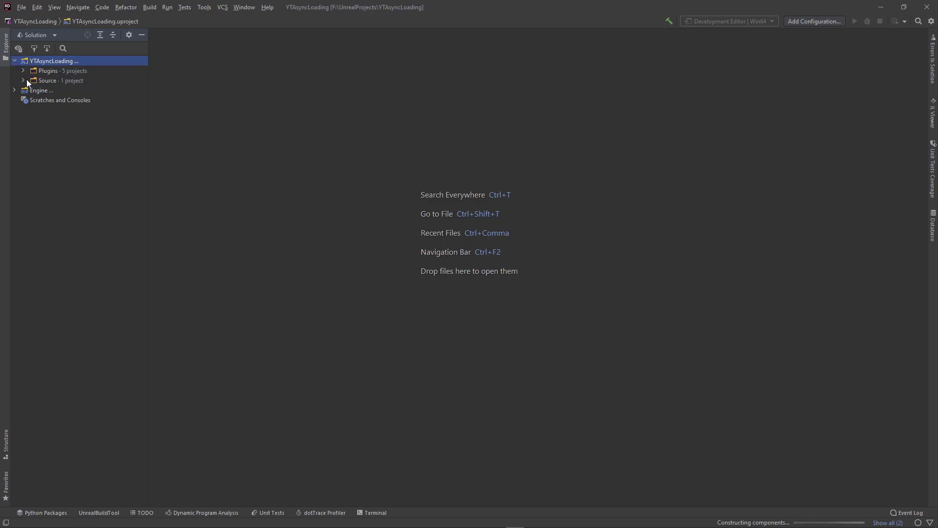
click(24, 80)
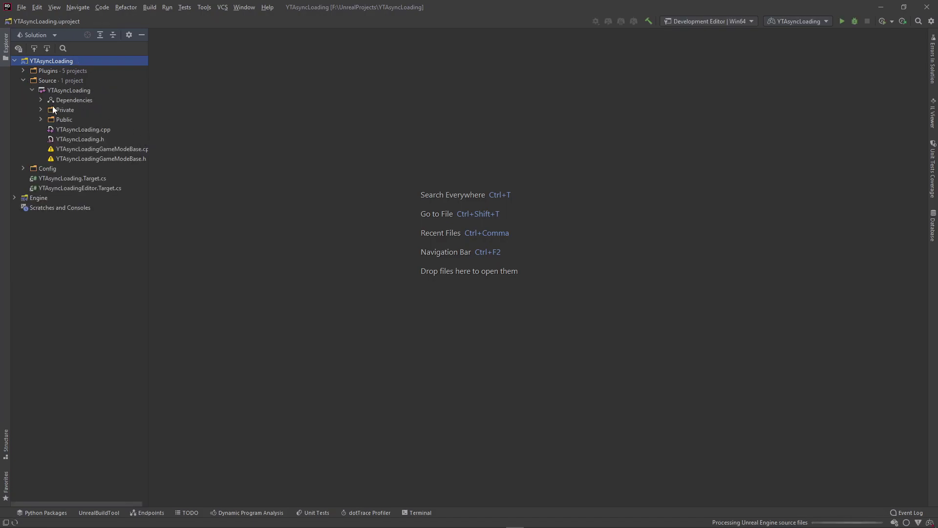
- Inspect the YTAsyncLoadingGameModeBase .cpp and .h files and the Parts folder inside Public
click(92, 150)
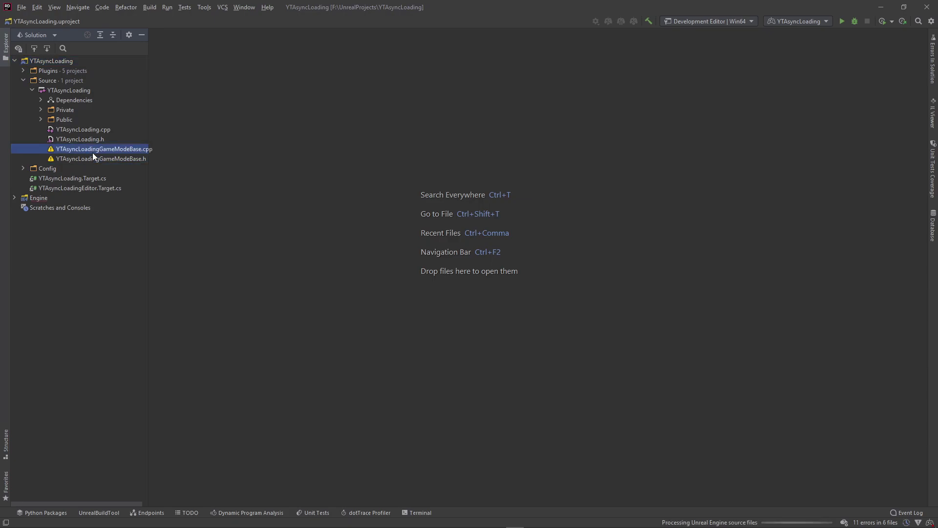
click(92, 161)
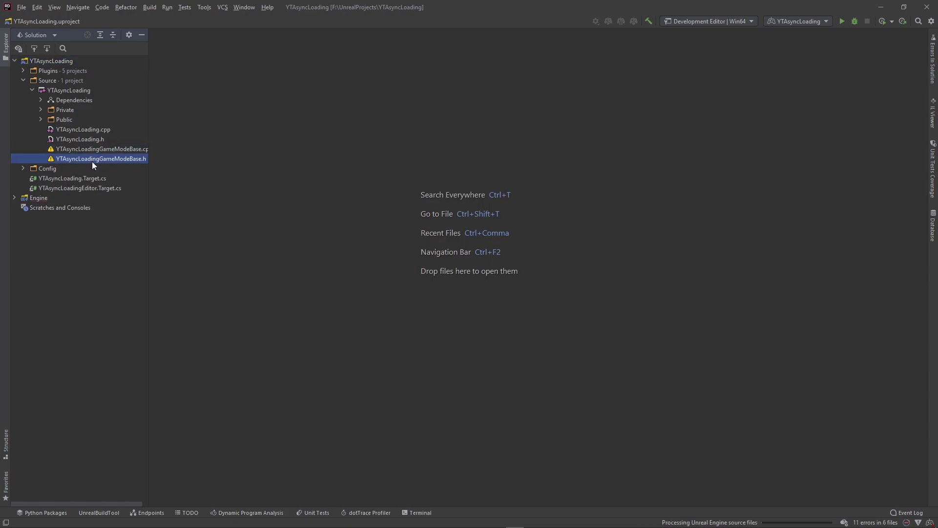
click(99, 150)
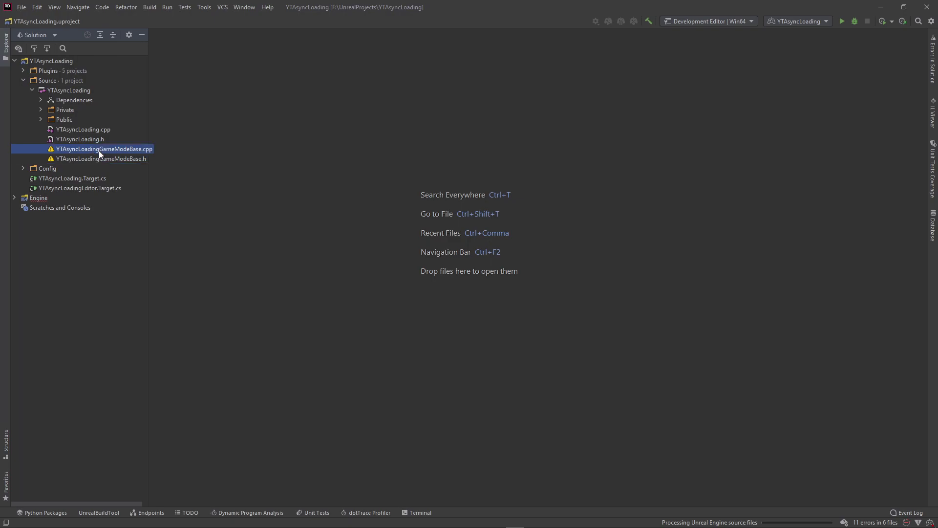
click(40, 119)
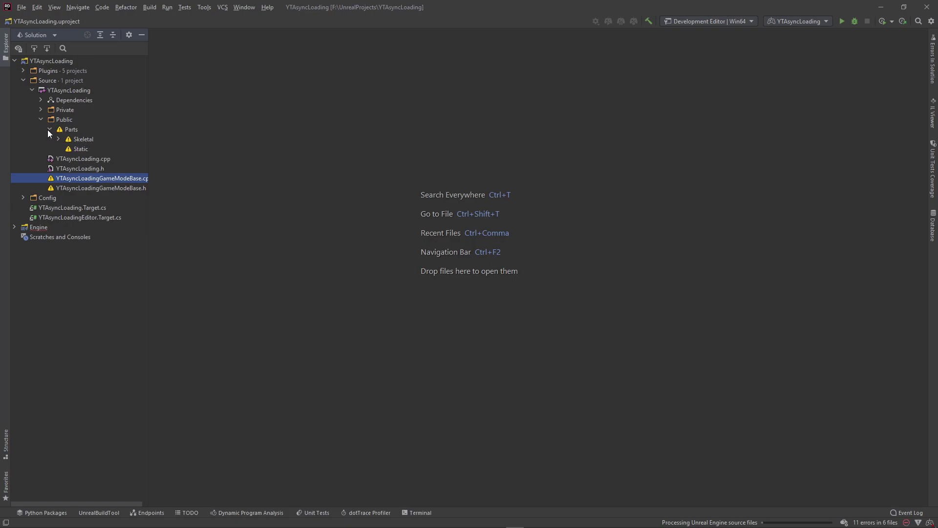
click(50, 130)
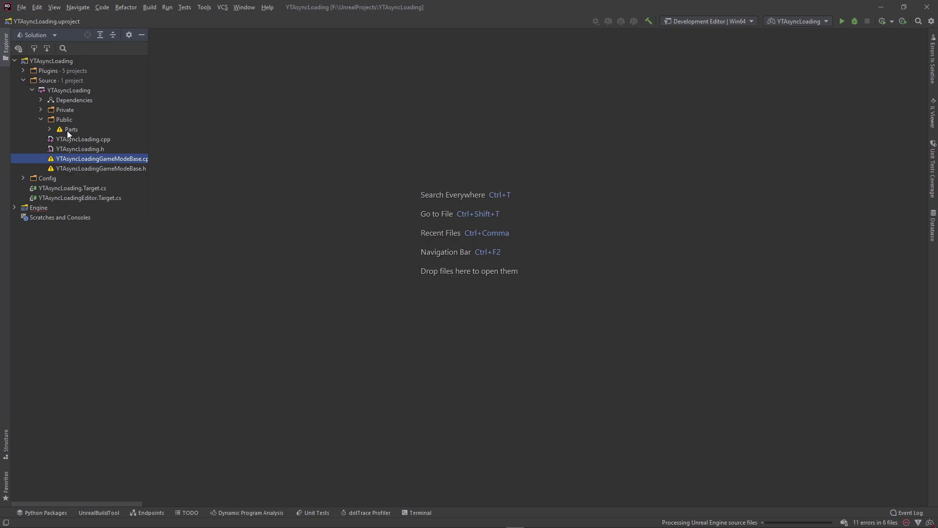
- Delete the Parts folder from Public
click(67, 130)
right_click(71, 130)
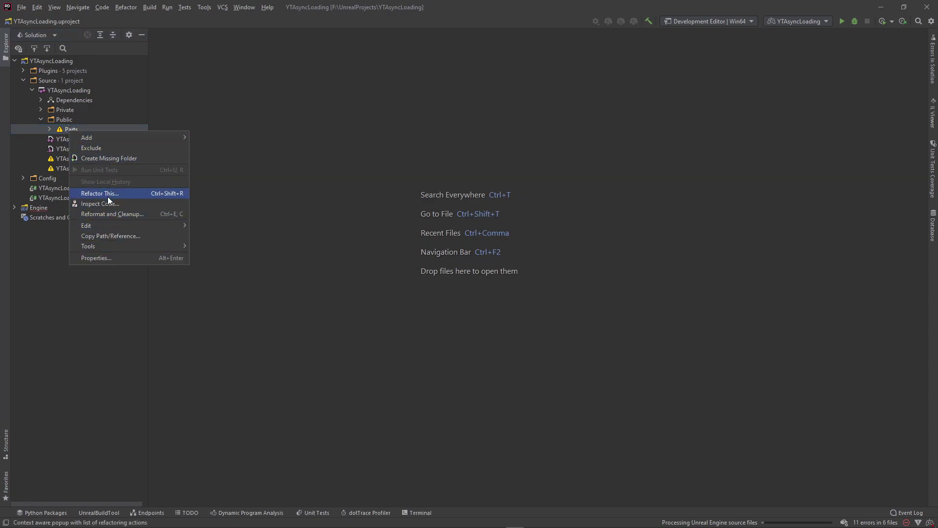
mouse_move(77, 241)
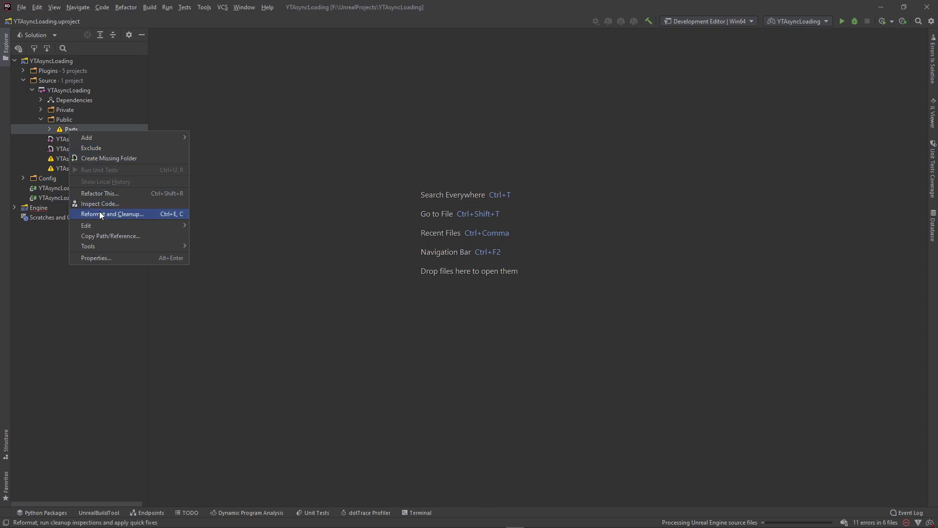
mouse_move(110, 225)
click(218, 258)
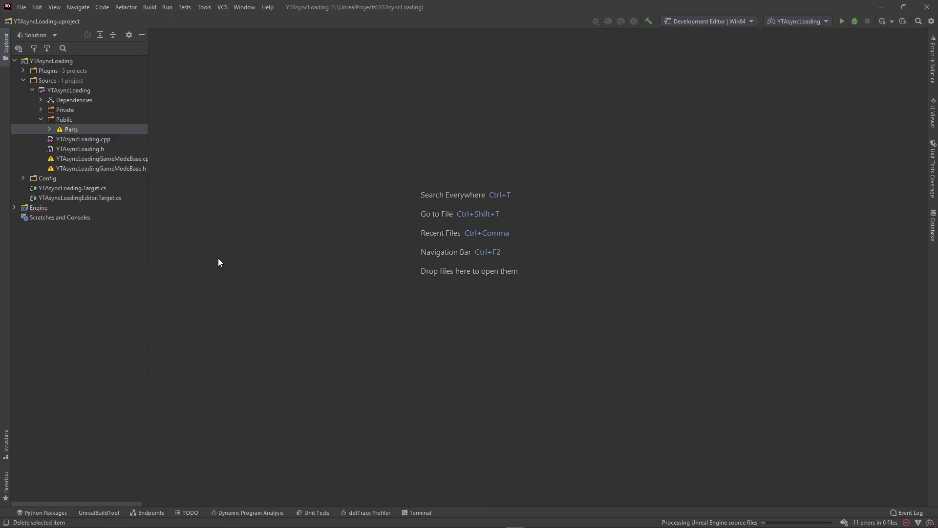
click(460, 282)
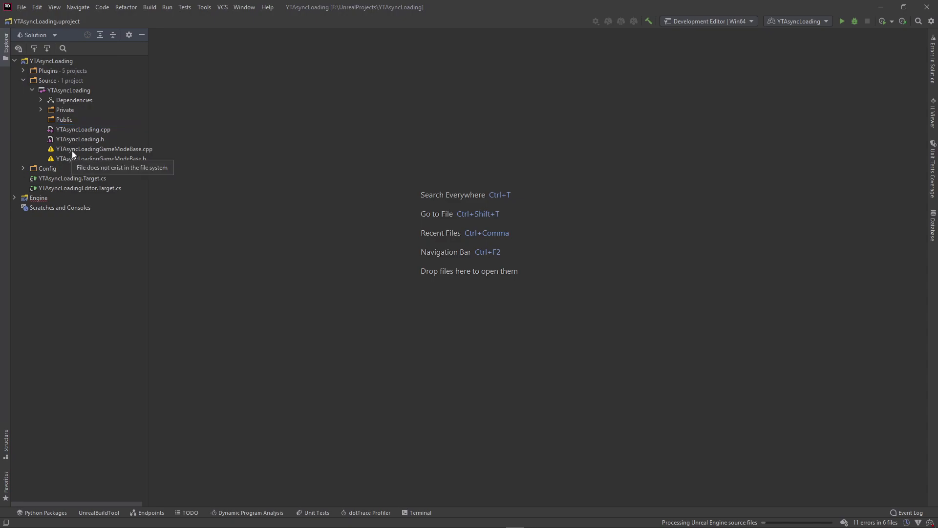
- Delete the Parts folder from Private
click(41, 110)
click(69, 120)
right_click(66, 119)
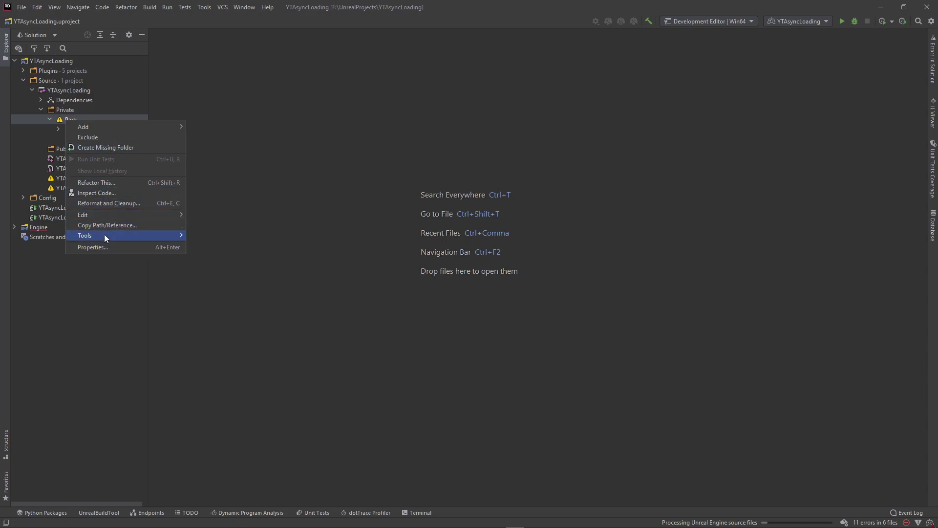
mouse_move(107, 218)
click(206, 247)
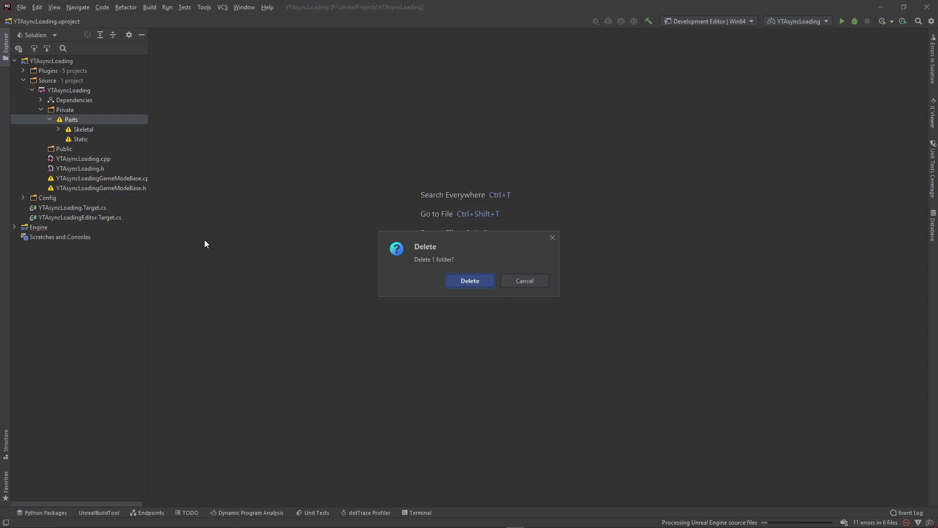
key(Return)
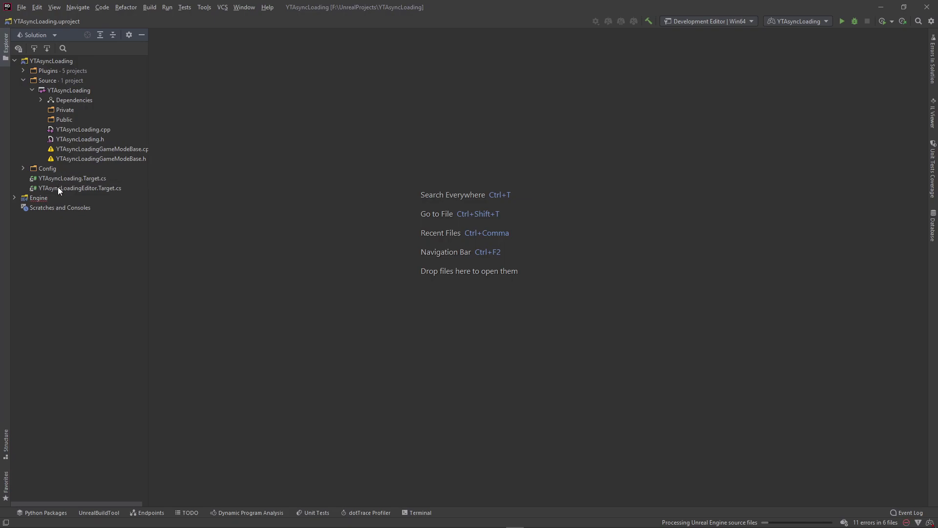
- Create a new Parts directory inside Public
click(61, 120)
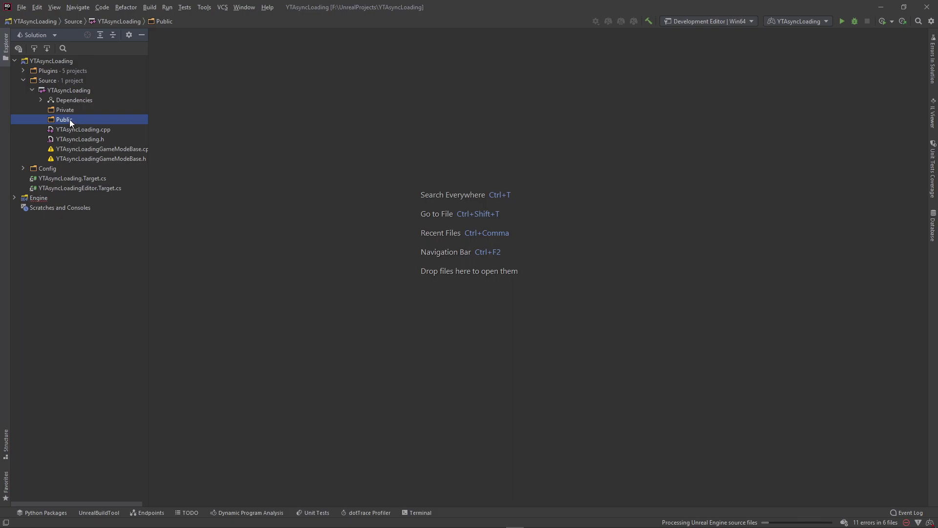
right_click(70, 121)
mouse_move(117, 127)
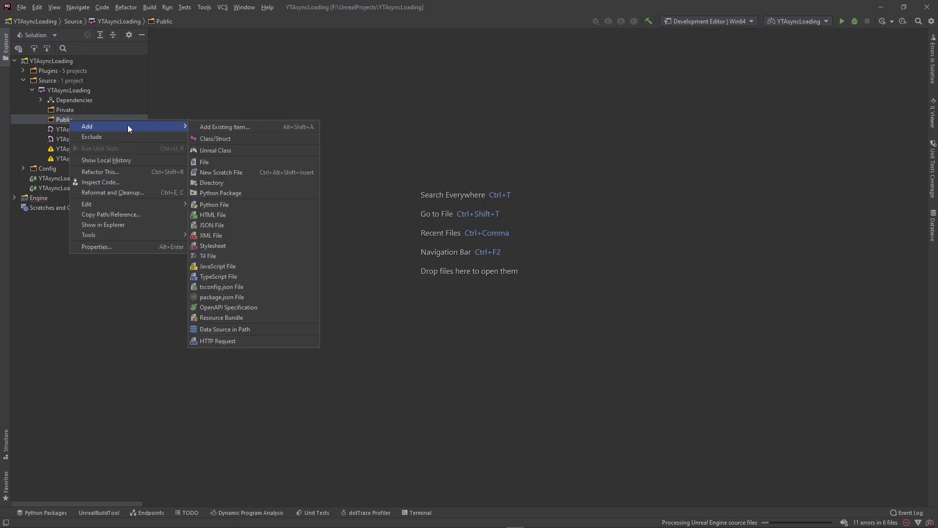
click(220, 186)
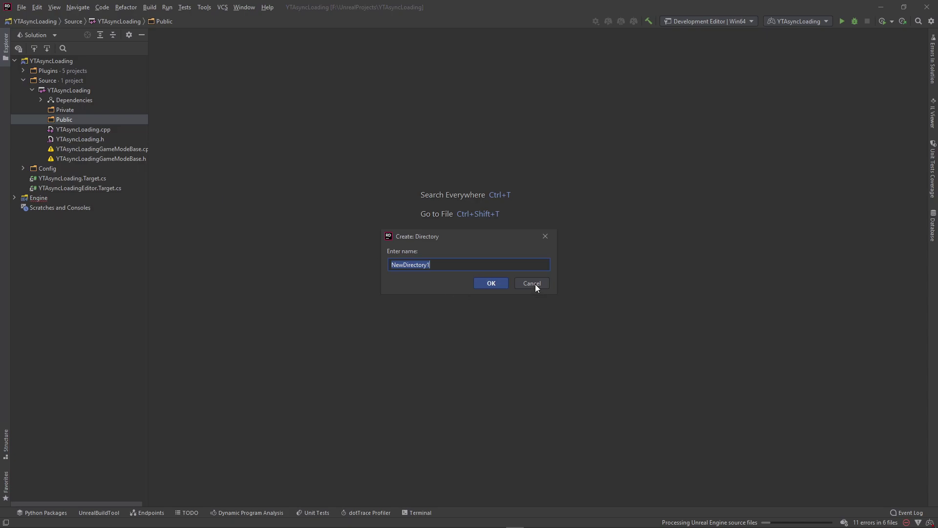
text(Parts)
key(Return)
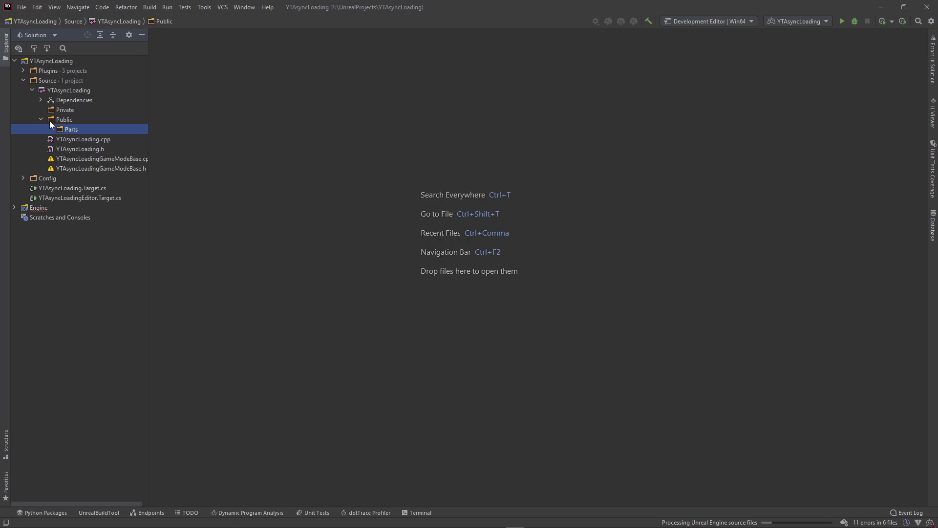
- Add a Skeletal subfolder inside Parts
right_click(68, 130)
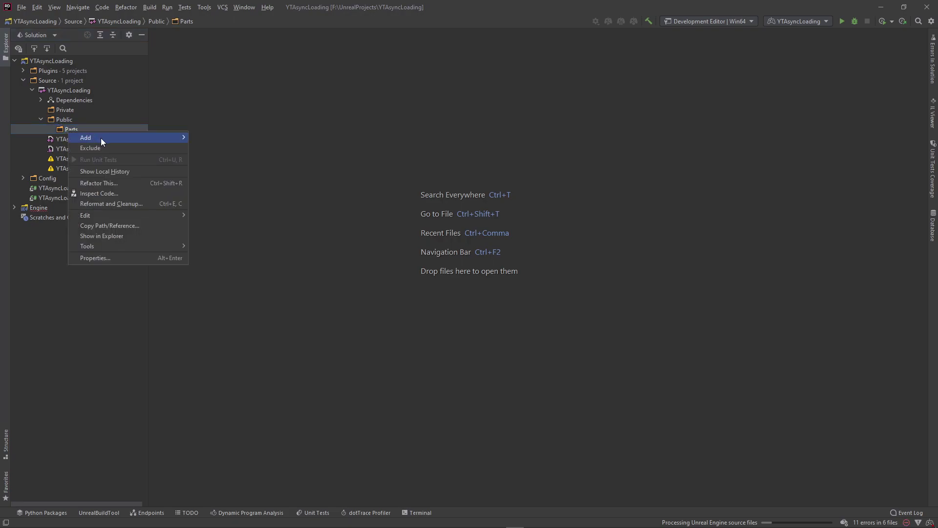
mouse_move(101, 138)
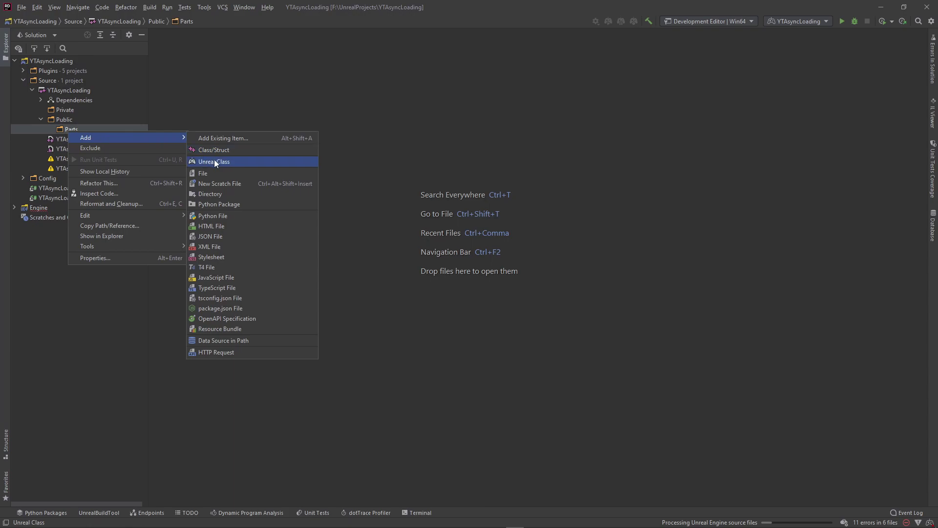
click(229, 195)
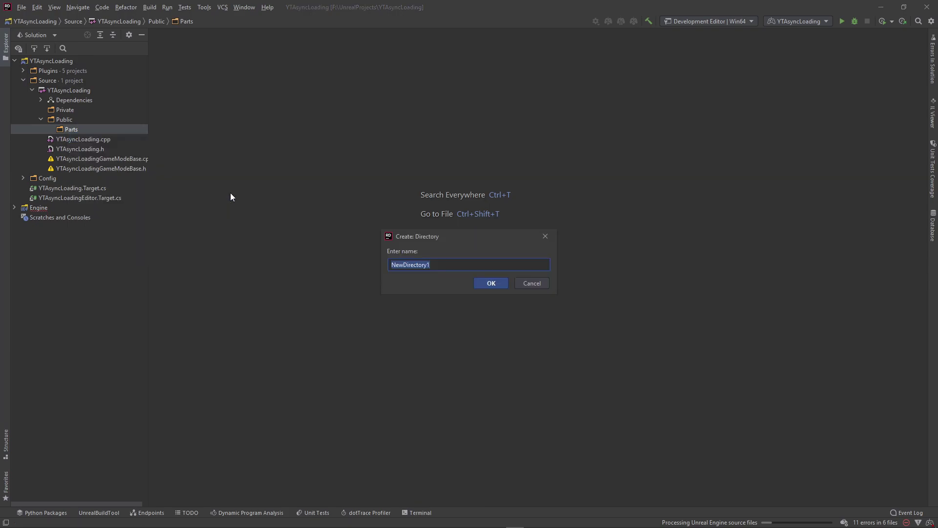
text(Skelte)
key(BackSpace)
key(BackSpace)
text(ela)
key(BackSpace)
key(BackSpace)
text(tal)
key(Return)
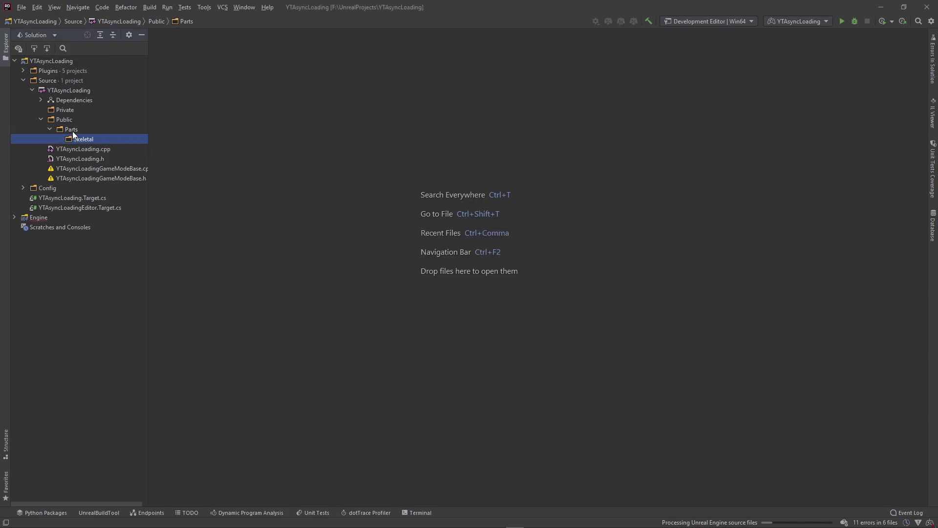
- Add a Static subfolder inside Parts
right_click(74, 130)
mouse_move(113, 136)
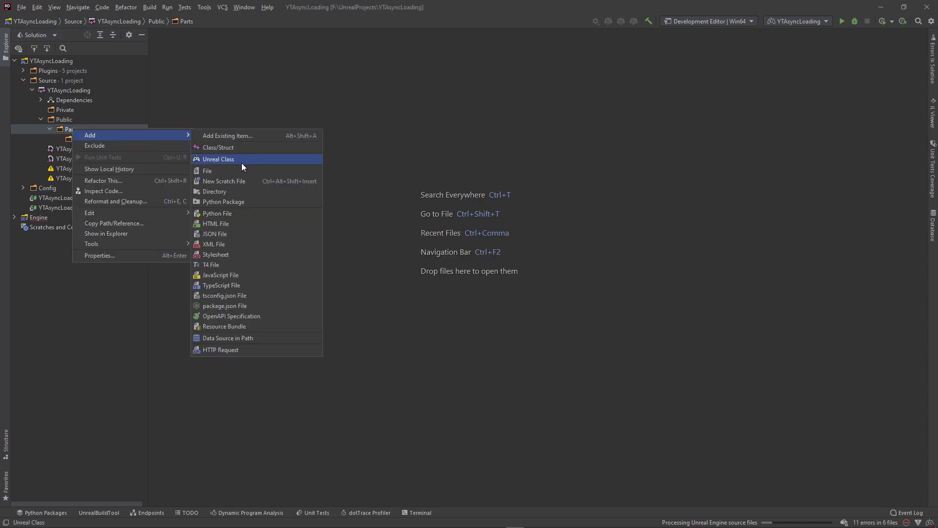
click(229, 192)
text(Static)
key(Return)
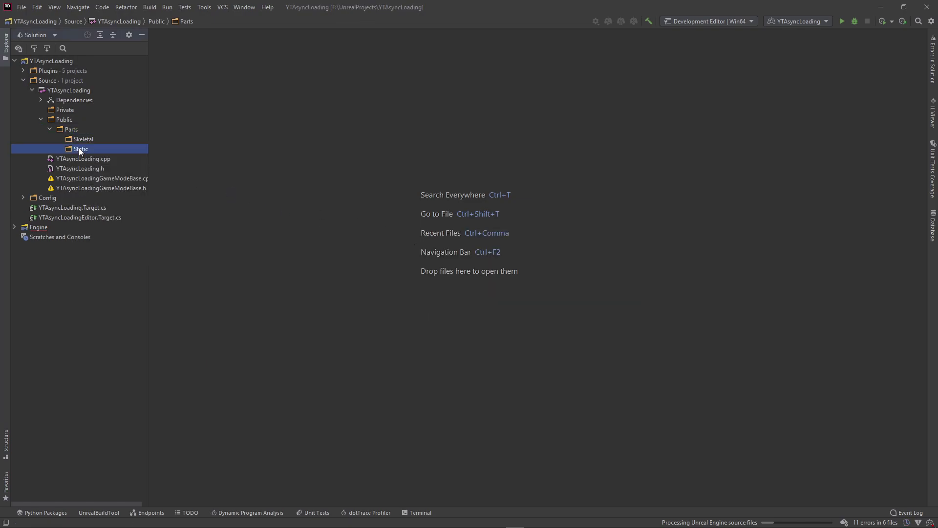
- Create the Unreal class AL_StaticMeshComp in the Static folder
right_click(81, 149)
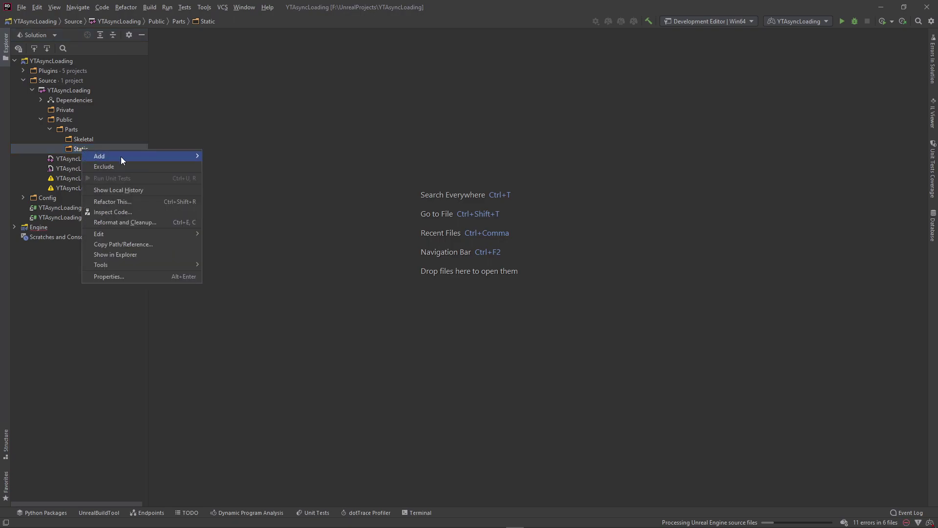
mouse_move(135, 160)
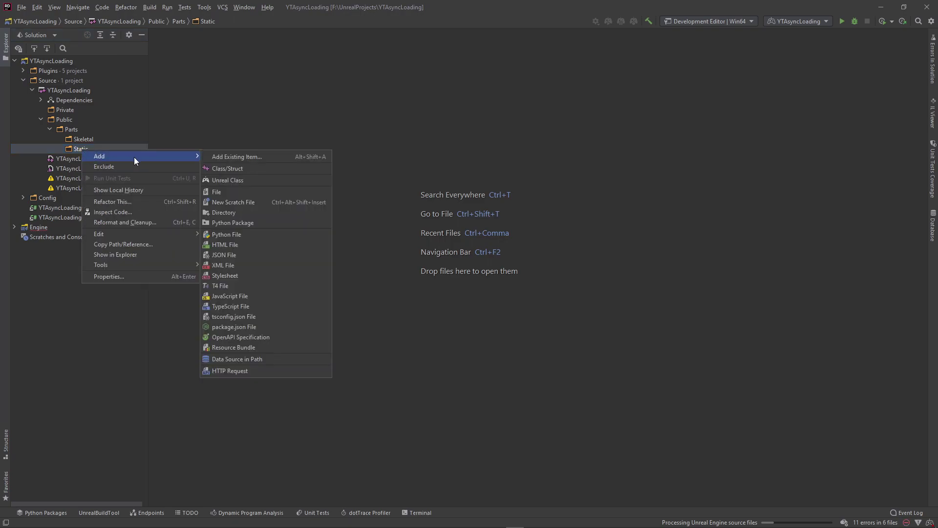
click(229, 180)
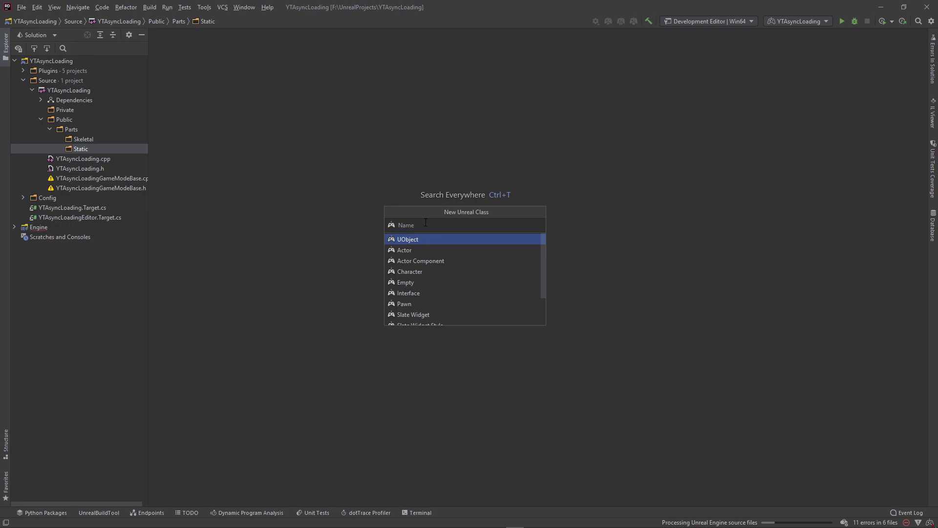
text(AL_StaticMeshComp)
key(Return)
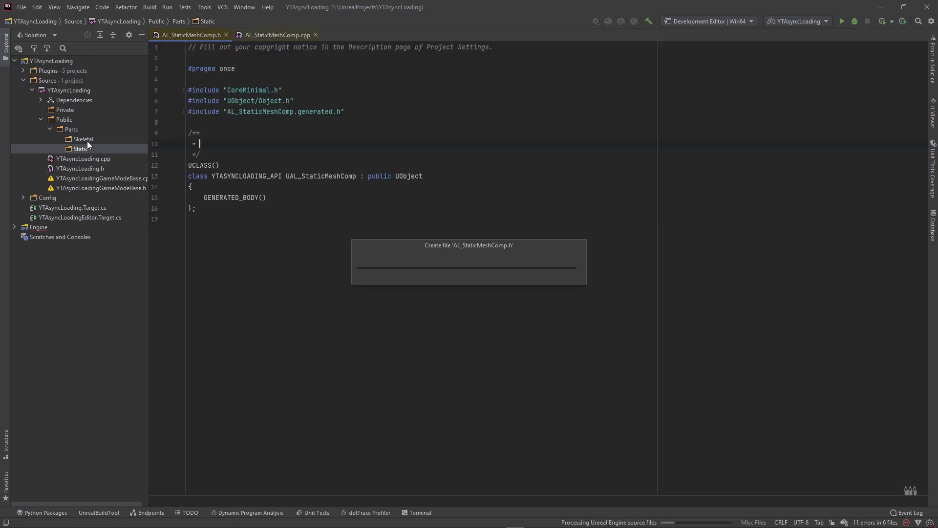
- Create the Unreal class AL_SkeletalMeshComp in the Skeletal folder
right_click(87, 140)
mouse_move(104, 146)
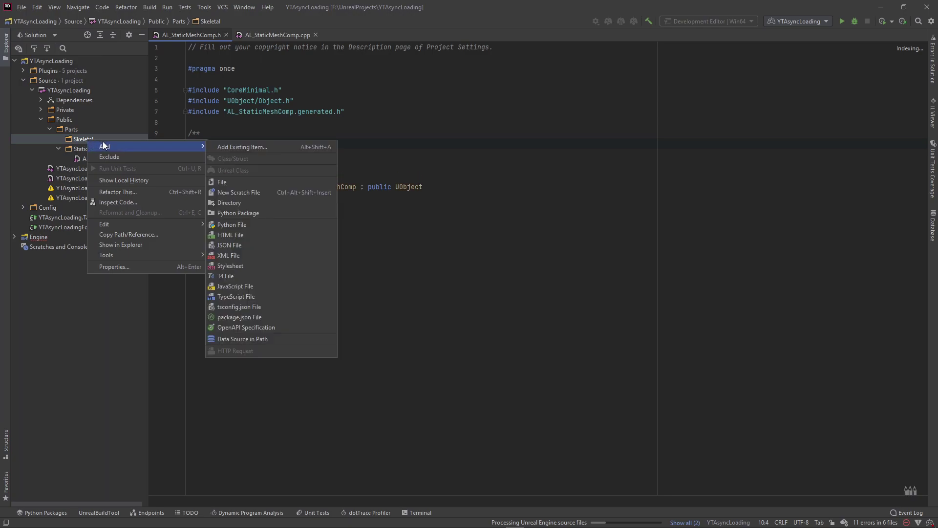
click(81, 140)
right_click(81, 139)
mouse_move(151, 151)
click(227, 170)
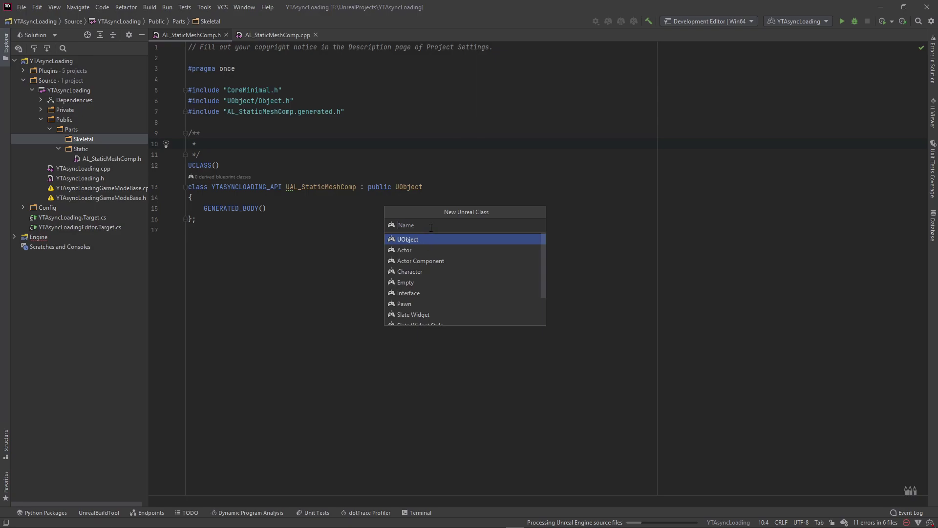
text(AL_SkeletalMeshComp)
key(Return)
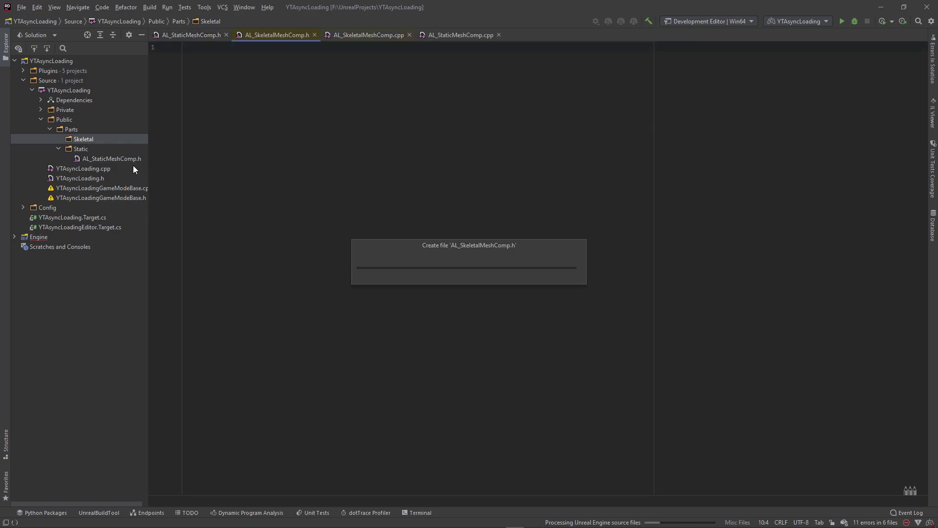
- Check the Private Parts source files, collapse them, and open AL_StaticMeshComp.h
click(41, 110)
click(59, 130)
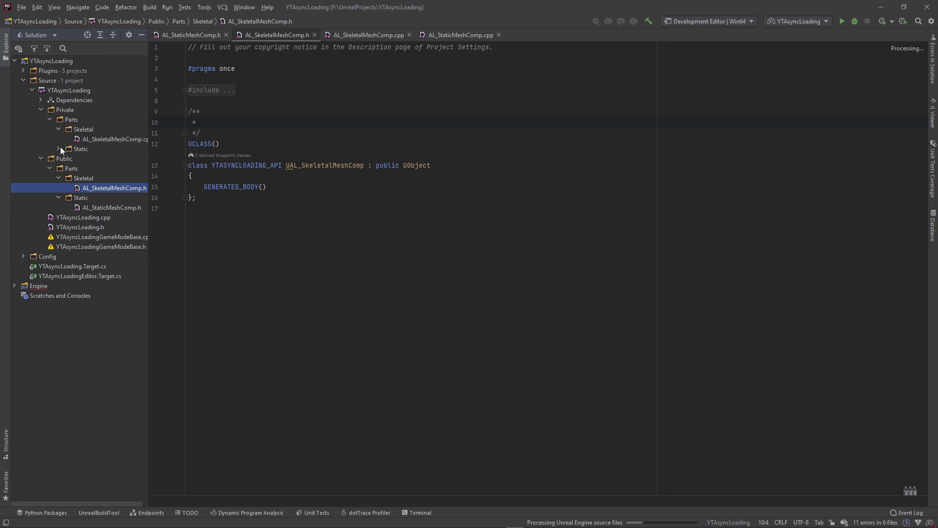
click(59, 149)
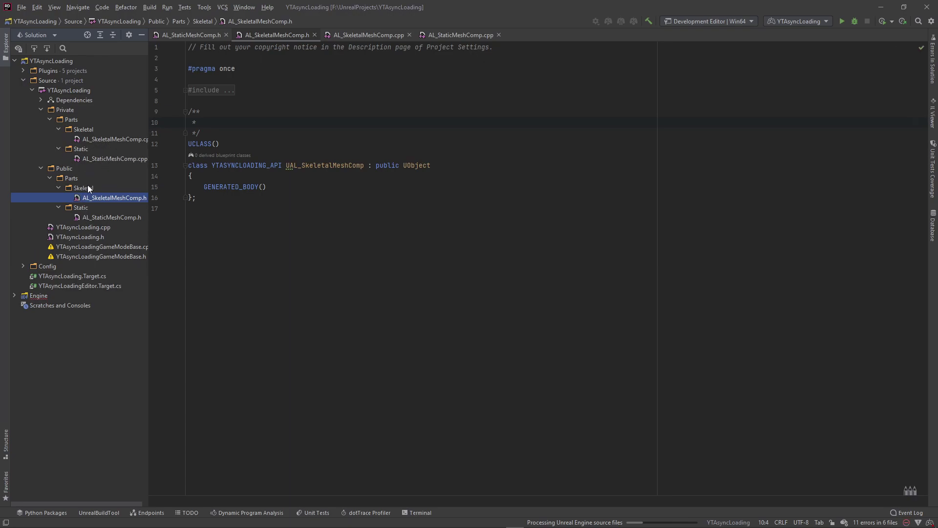
click(58, 129)
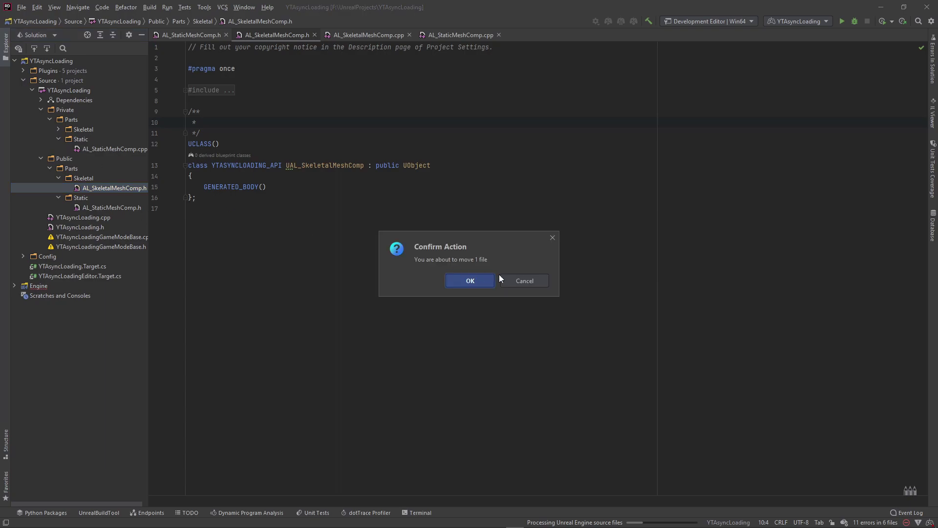
click(528, 278)
click(59, 138)
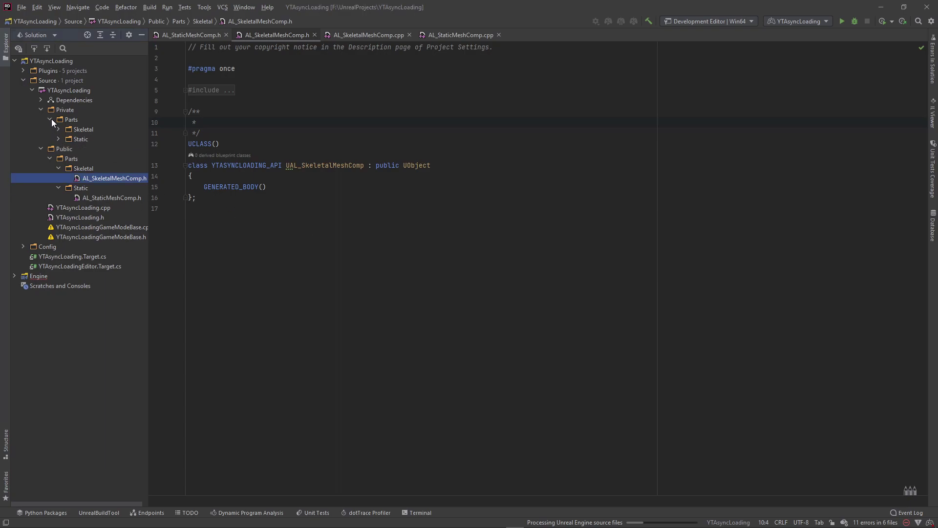
click(50, 120)
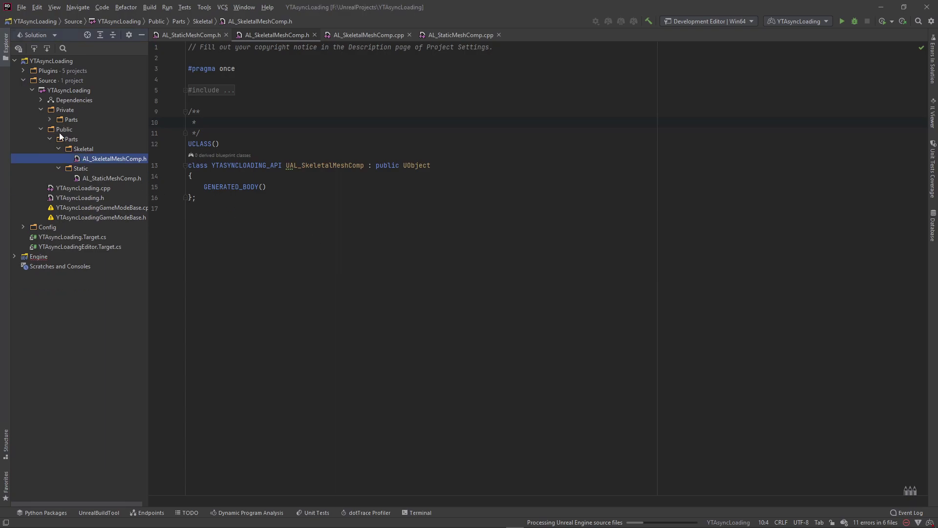
double_click(106, 178)
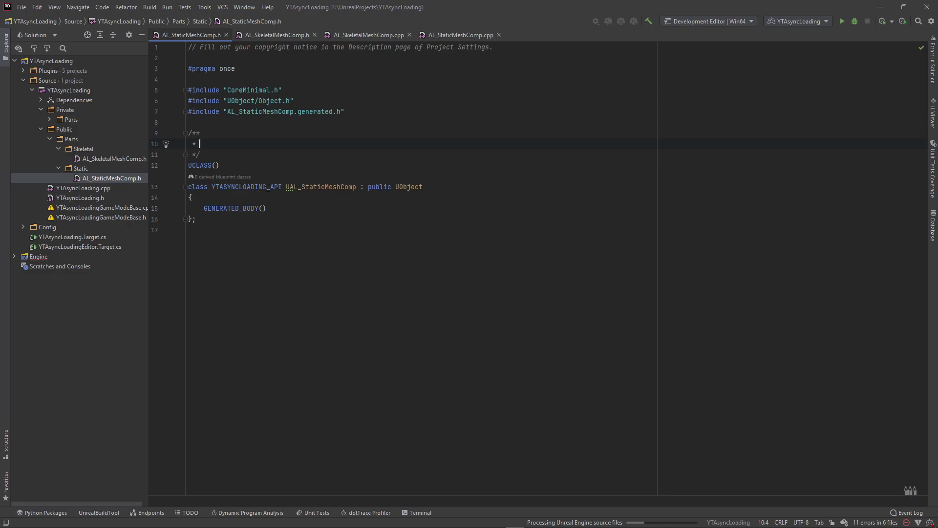
- Make AL_StaticMeshComp derive from UStaticMeshComponent and remove its UObject/Object.h include
click(423, 186)
key(ctrl+shift+Left)
text(USta)
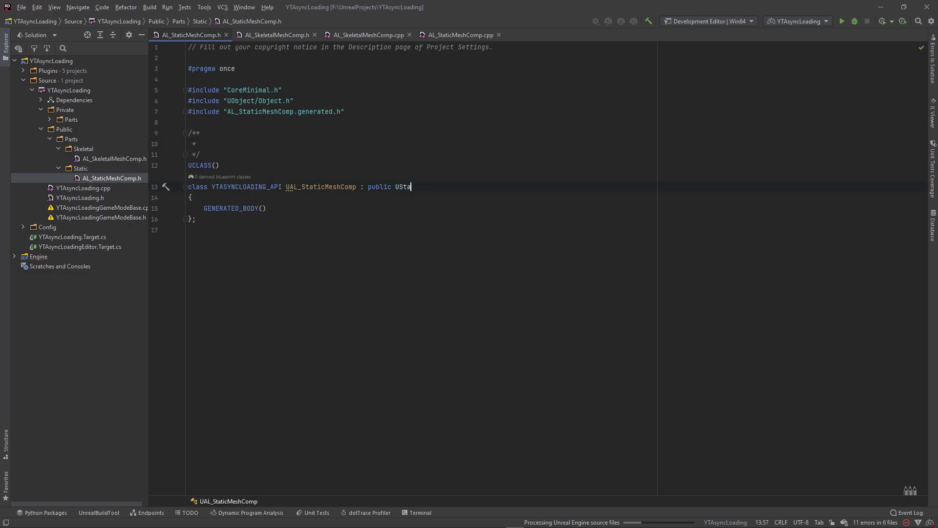
text(ticmesh)
key(BackSpace)
key(BackSpace)
key(BackSpace)
key(BackSpace)
text(Mesh)
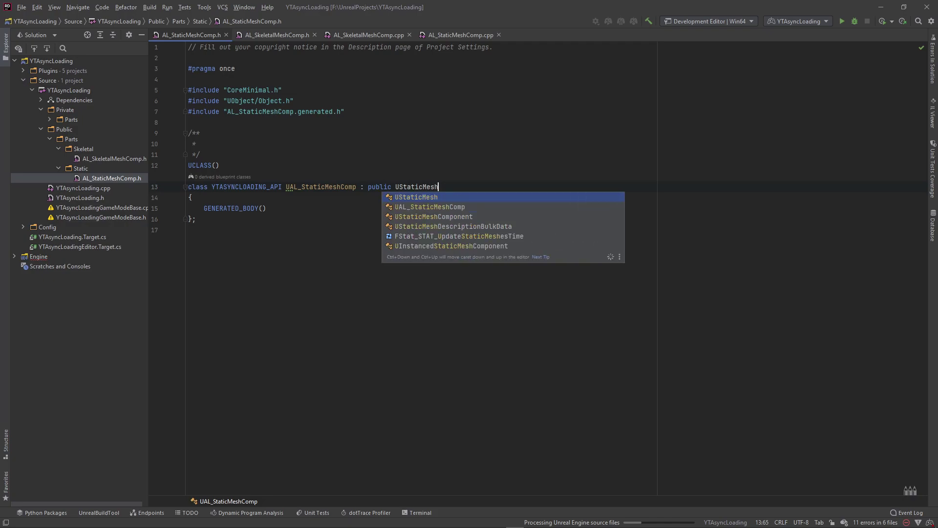
key(Escape)
text(Component)
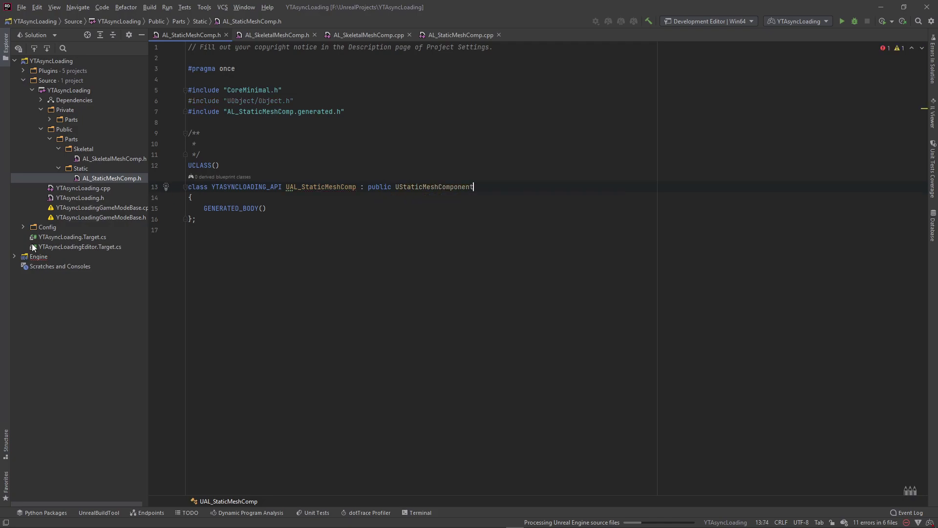
click(166, 103)
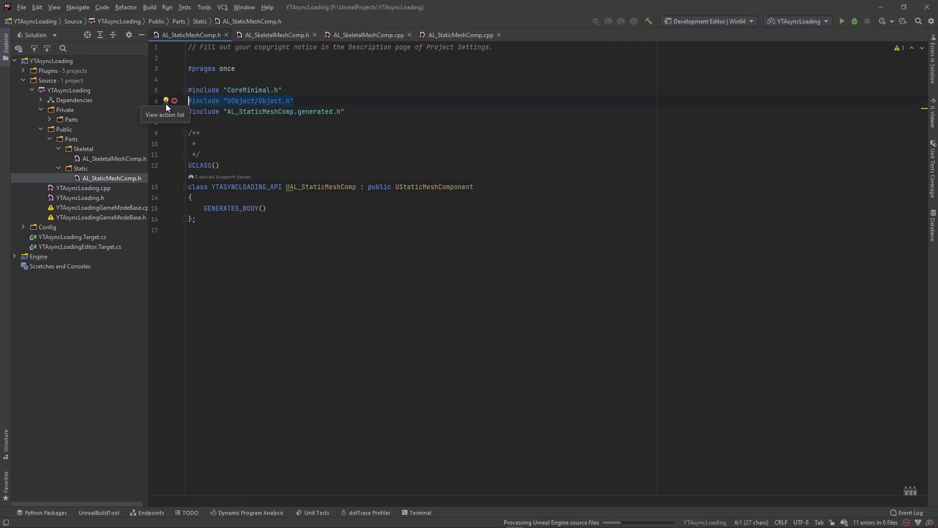
key(Delete)
- Make AL_SkeletalMeshComp derive from USkeletalMeshComponent and remove its UObject/Object.h include
double_click(121, 157)
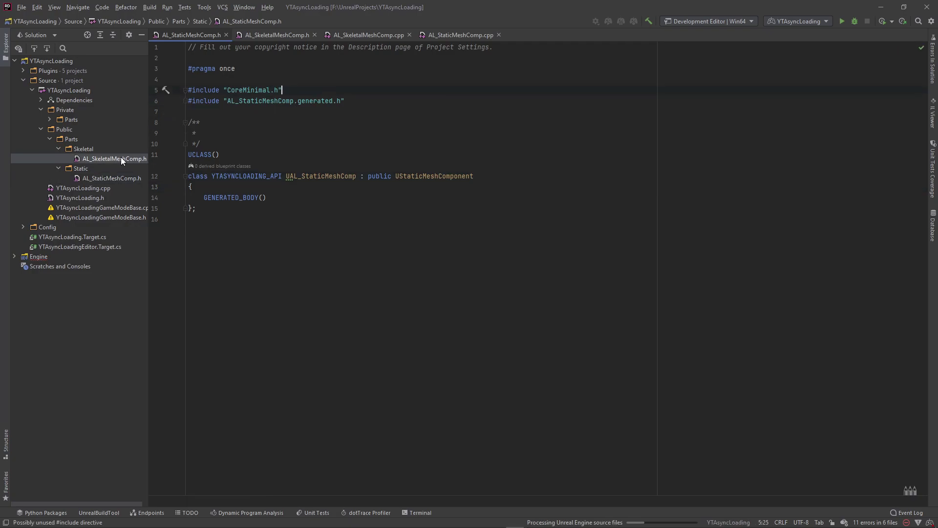
double_click(415, 166)
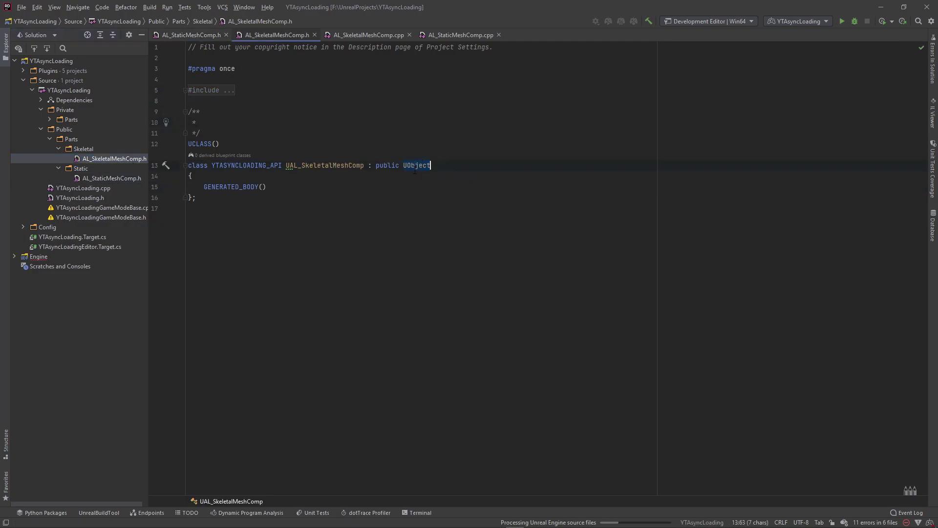
text(USkeletalMe)
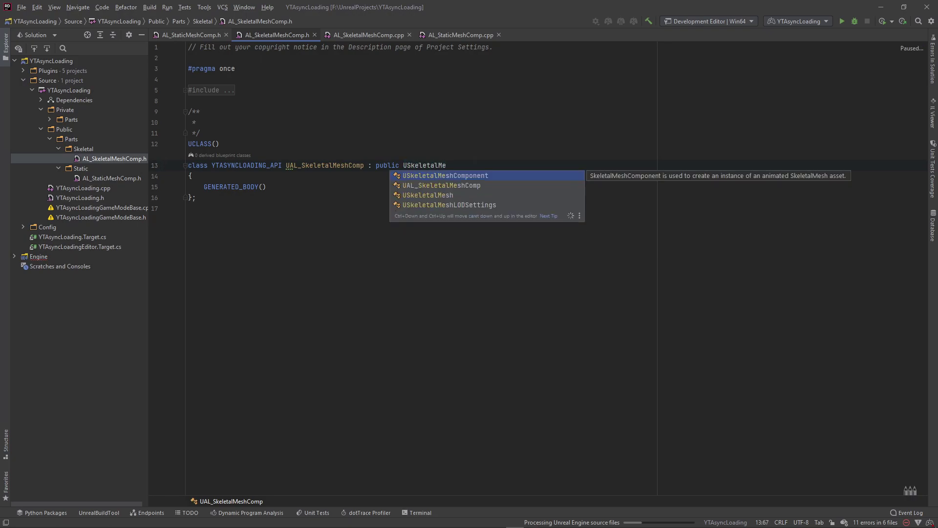
key(Return)
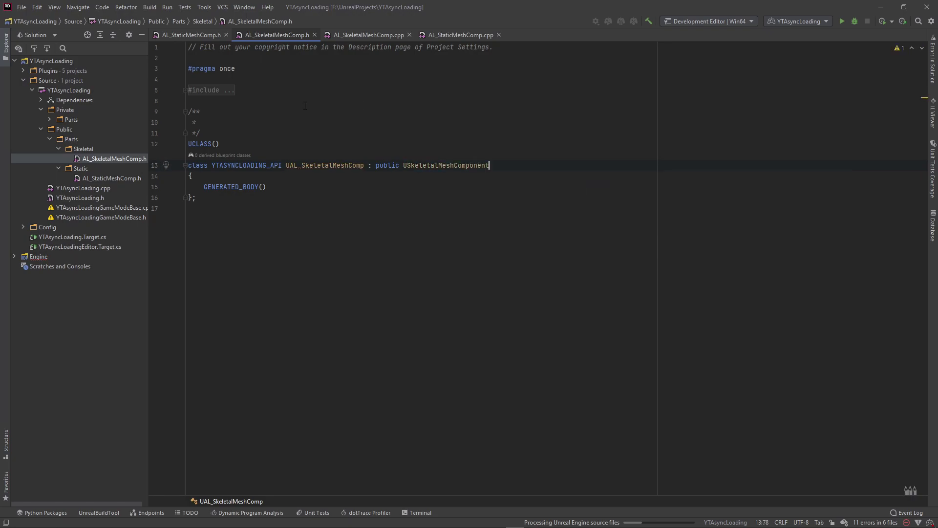
click(200, 91)
click(156, 101)
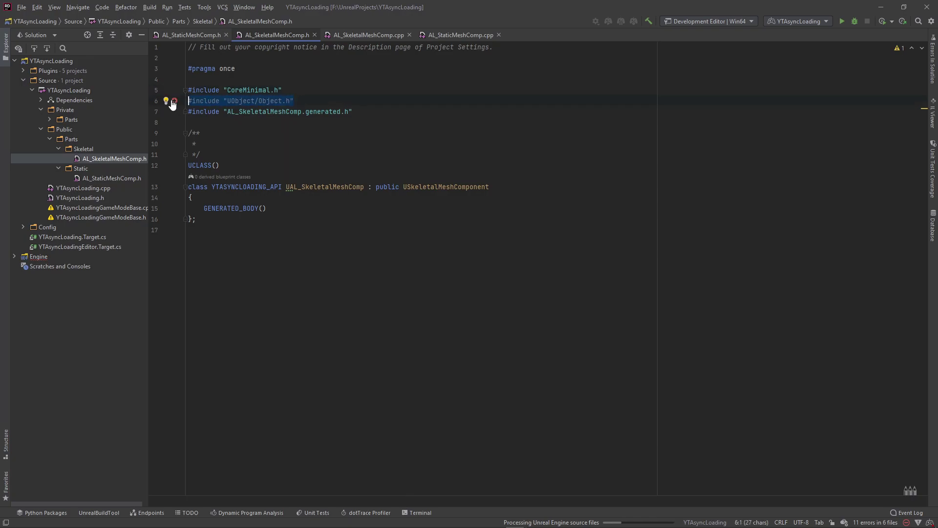
key(BackSpace)
key(BackSpace)
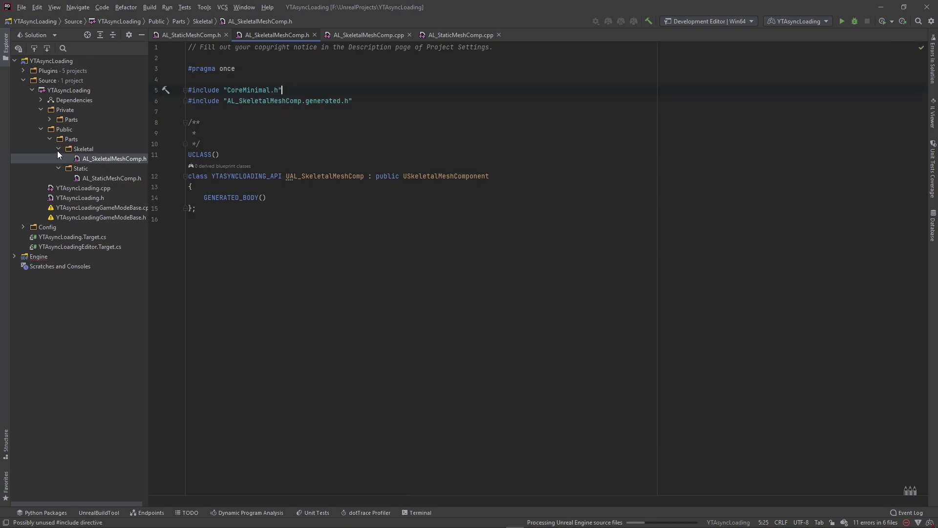
click(59, 148)
click(59, 159)
- Create a DataAssets directory inside Public
click(50, 139)
click(65, 130)
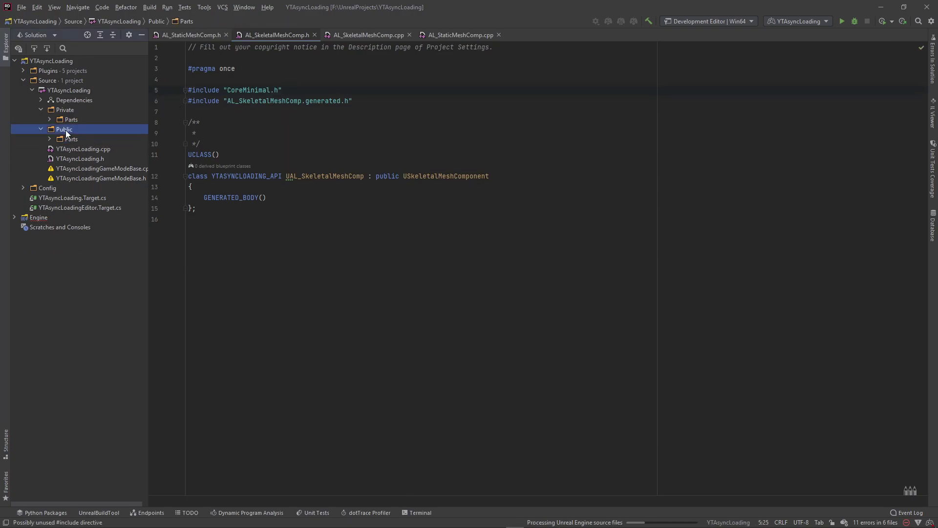
right_click(62, 130)
mouse_move(98, 137)
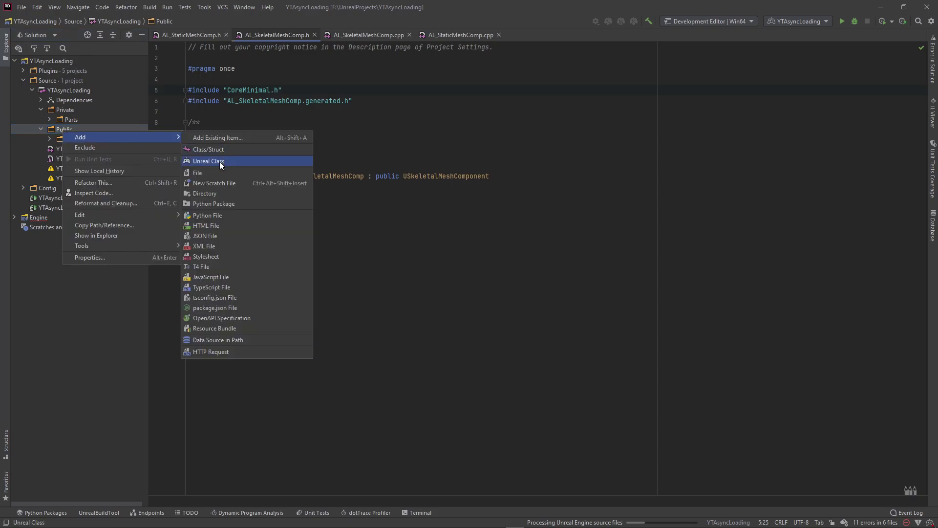
click(220, 193)
text(Dta)
text(taAssets)
key(Return)
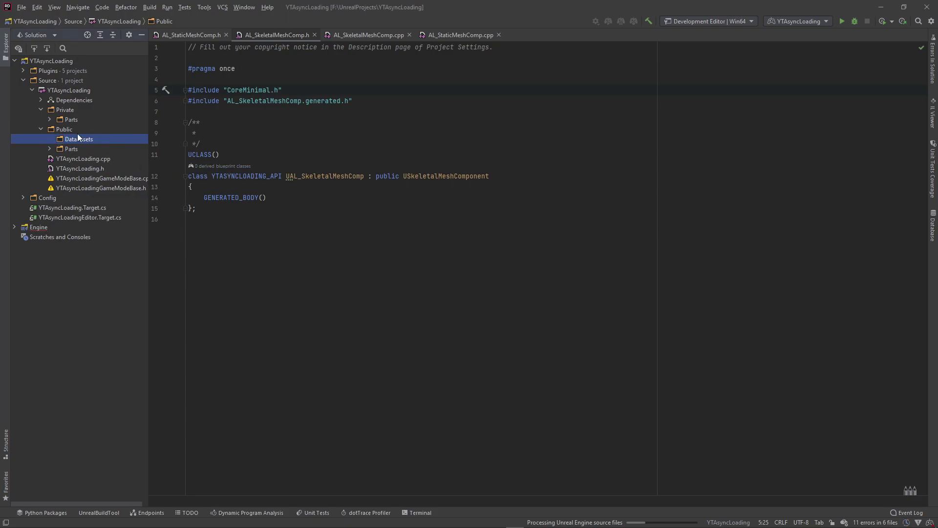
- Add an AL_PartData class in DataAssets and change its base class to UPrimaryDataAsset
click(71, 130)
click(75, 139)
right_click(75, 140)
mouse_move(121, 147)
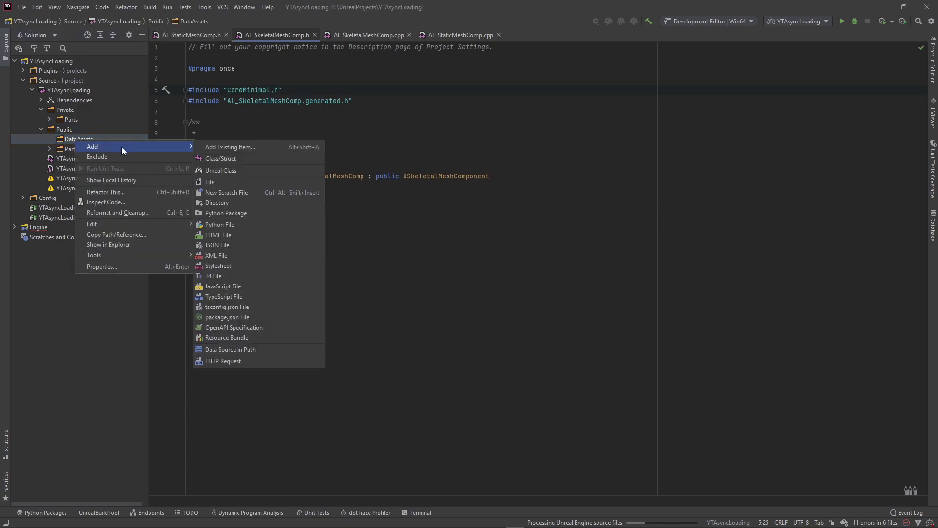
click(229, 170)
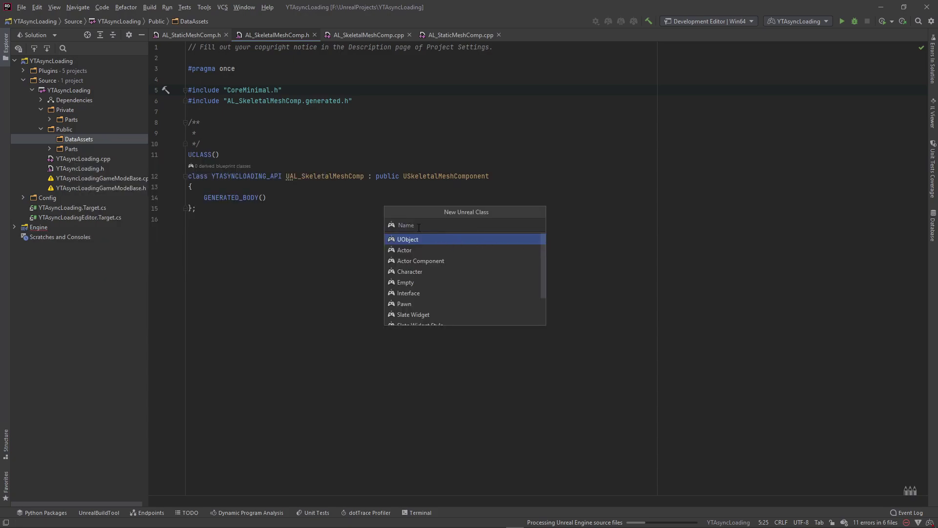
text(AL_PartData)
key(Return)
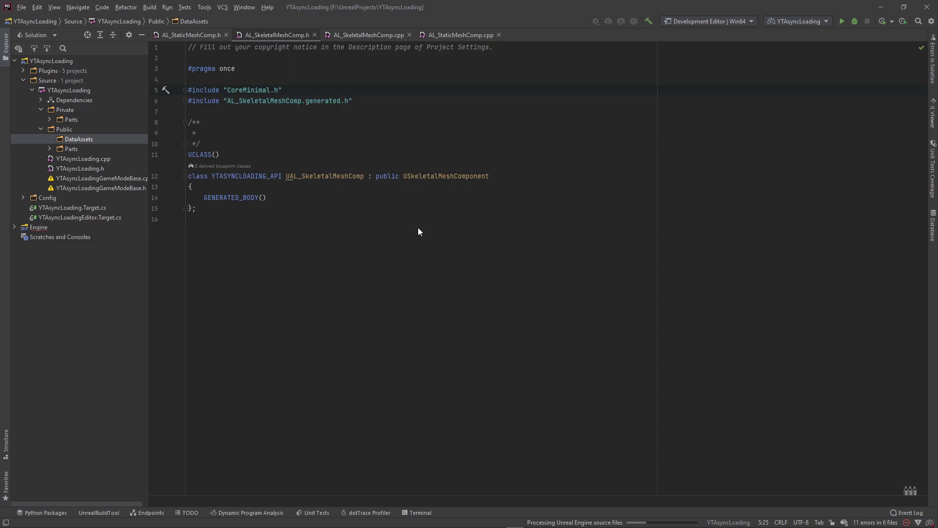
double_click(389, 176)
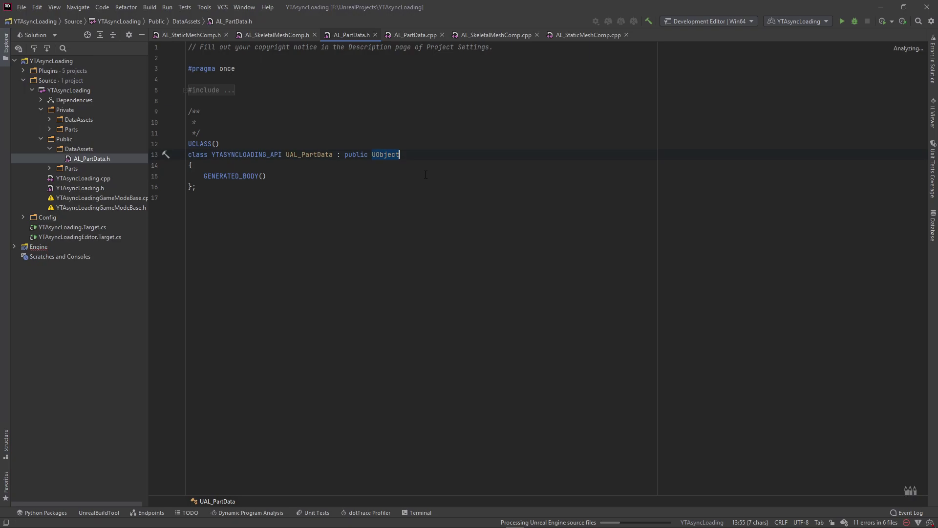
text(UPrimaryDataAs)
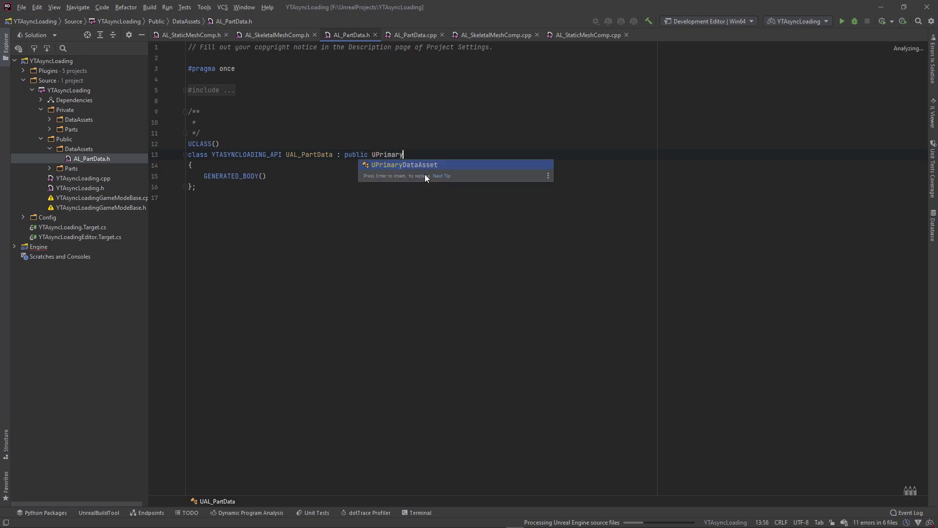
key(Return)
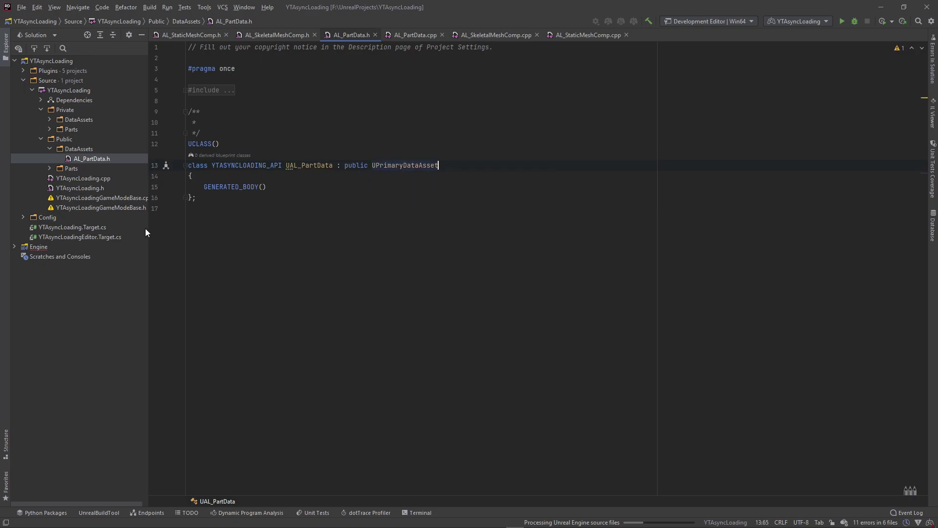
- Create an Interfaces directory inside Public
click(50, 149)
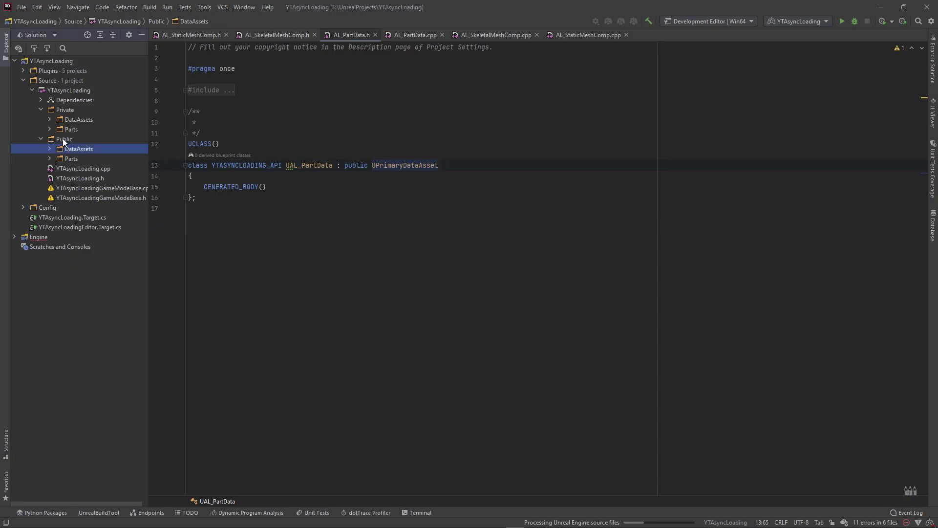
click(64, 139)
right_click(66, 140)
mouse_move(126, 144)
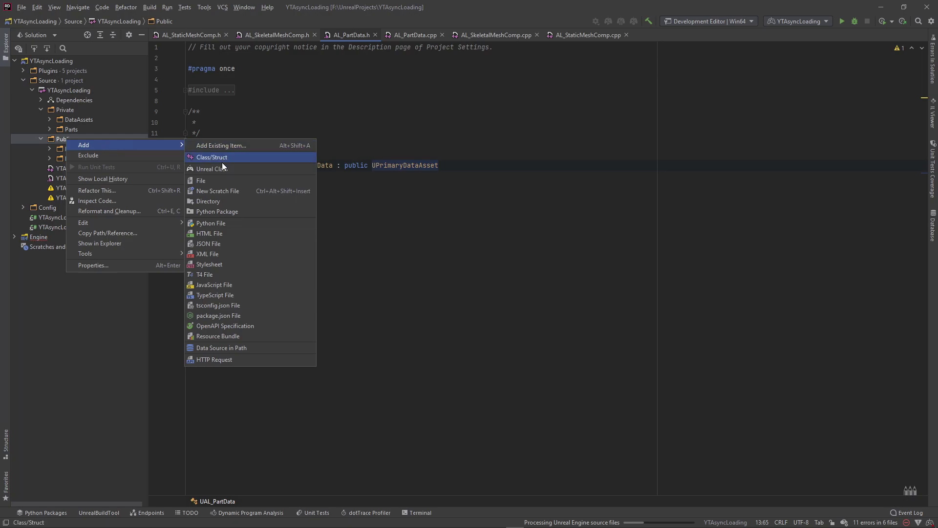
click(223, 200)
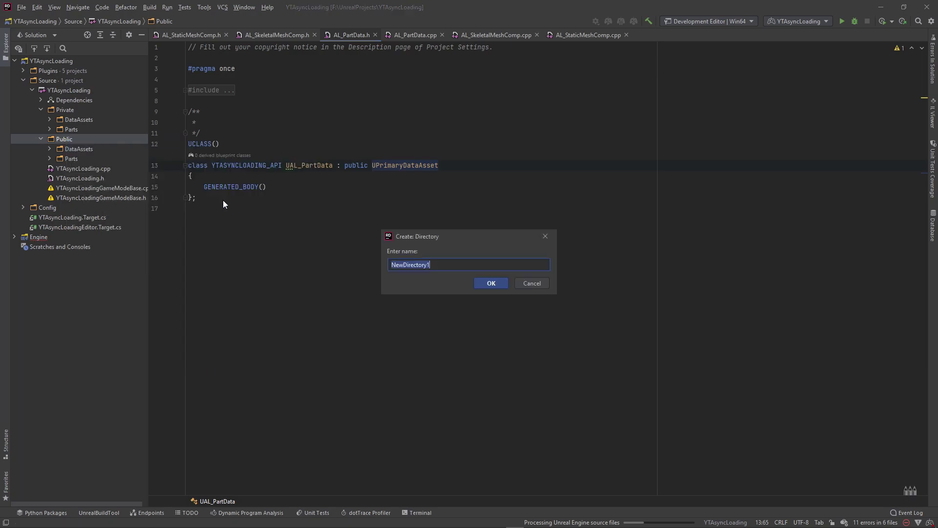
text(Interfaces)
key(Return)
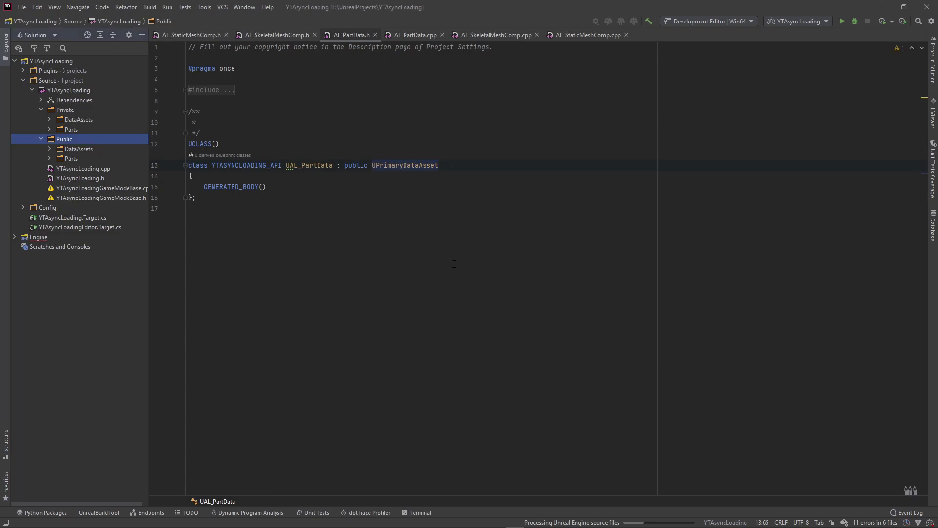
- Add a PartInterface Unreal interface class in the Interfaces folder
right_click(85, 158)
mouse_move(127, 166)
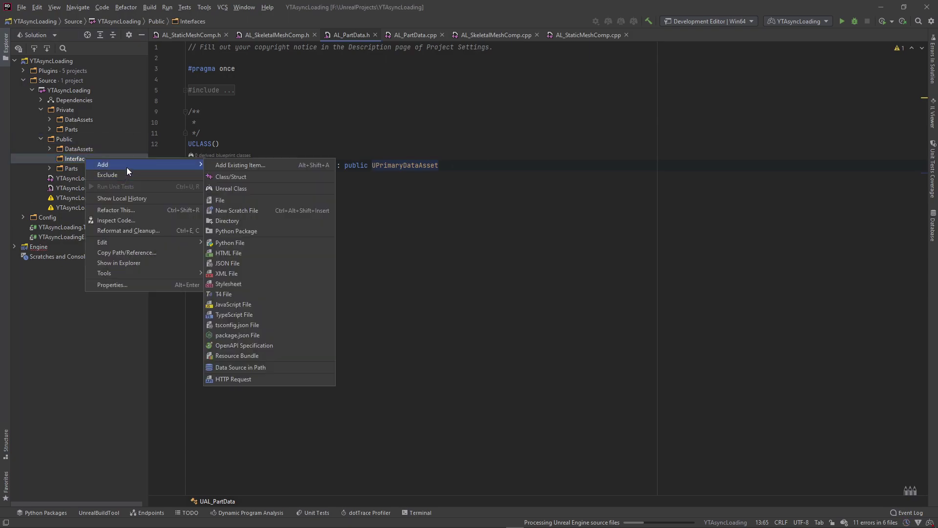
click(239, 190)
scroll(450, 280, down, 3)
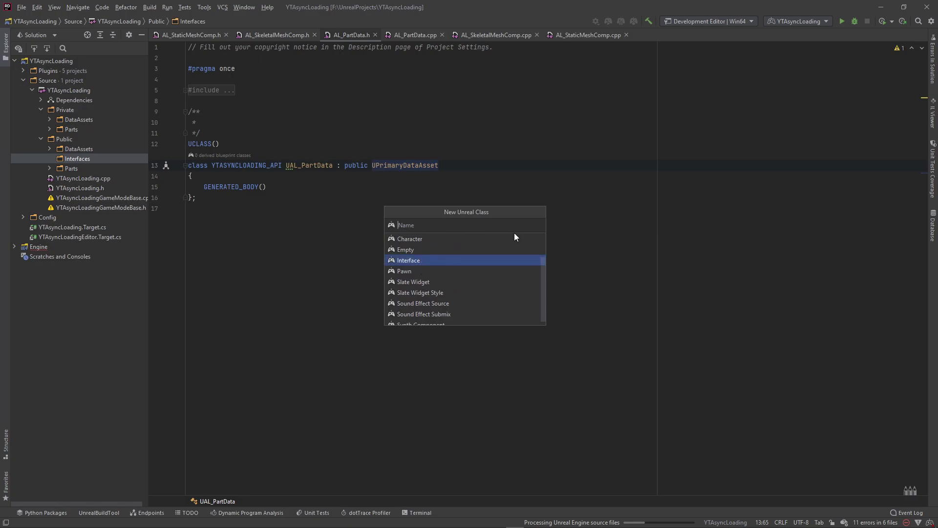
text(PartInterface)
key(Return)
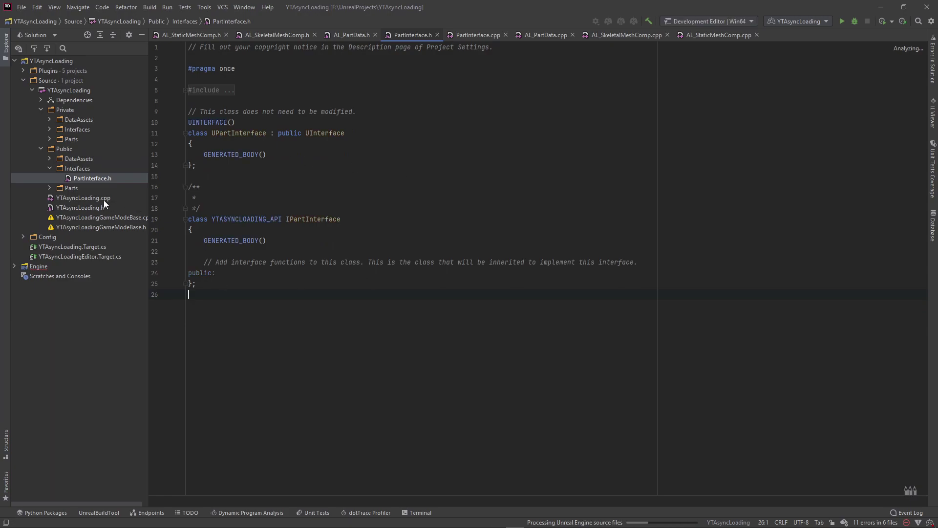
click(50, 168)
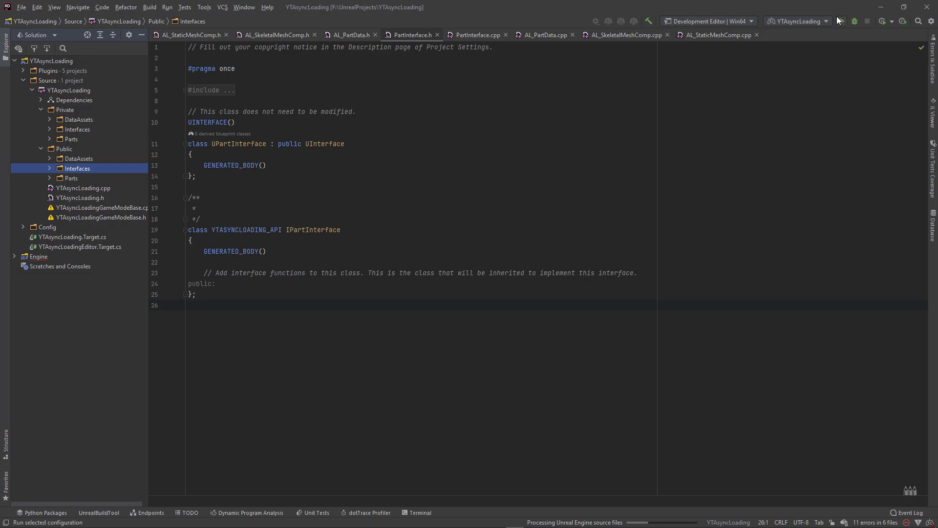
- Build the project, browse the new C++ Public folders, then collapse the C++ Classes tree
key(ctrl+F5)
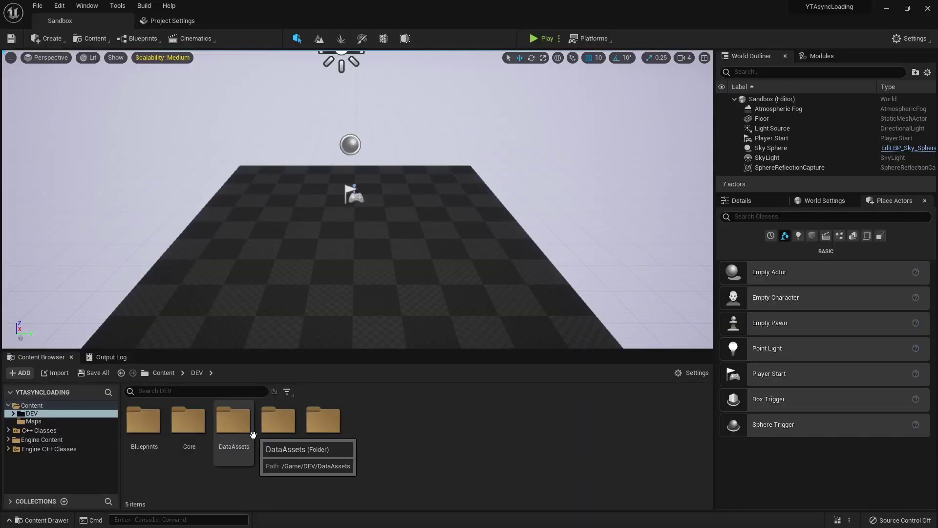
click(36, 431)
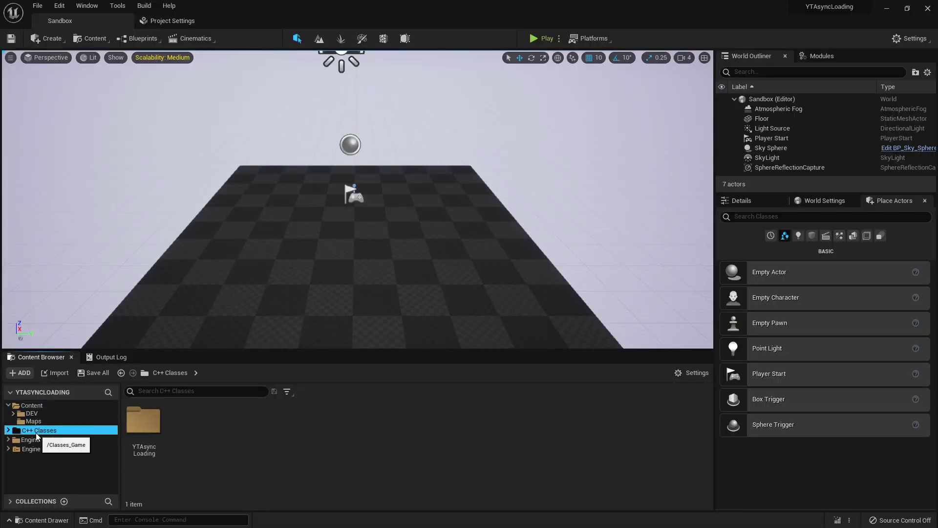
double_click(155, 436)
double_click(155, 435)
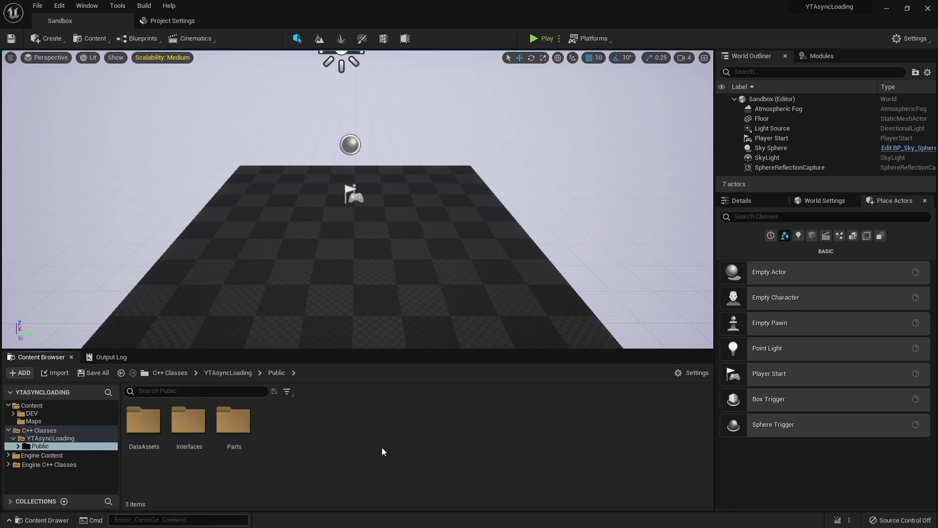
click(40, 437)
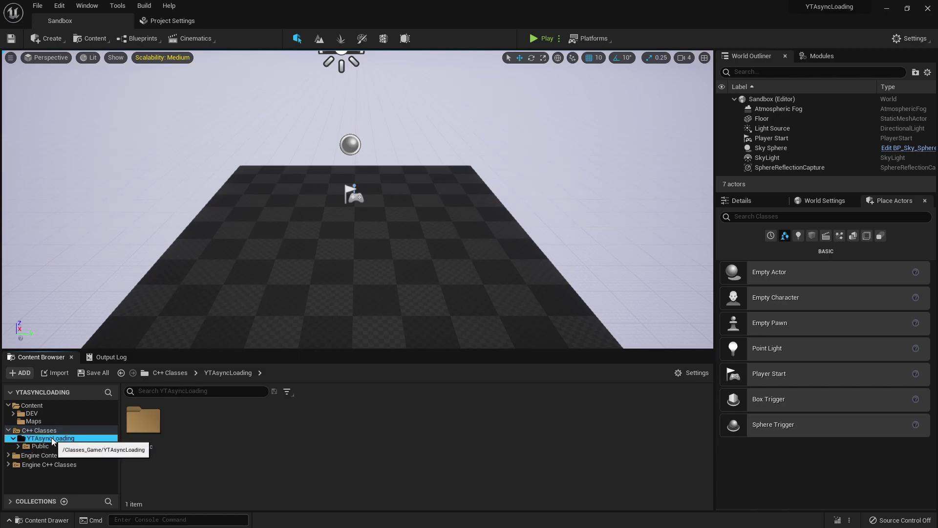
click(40, 431)
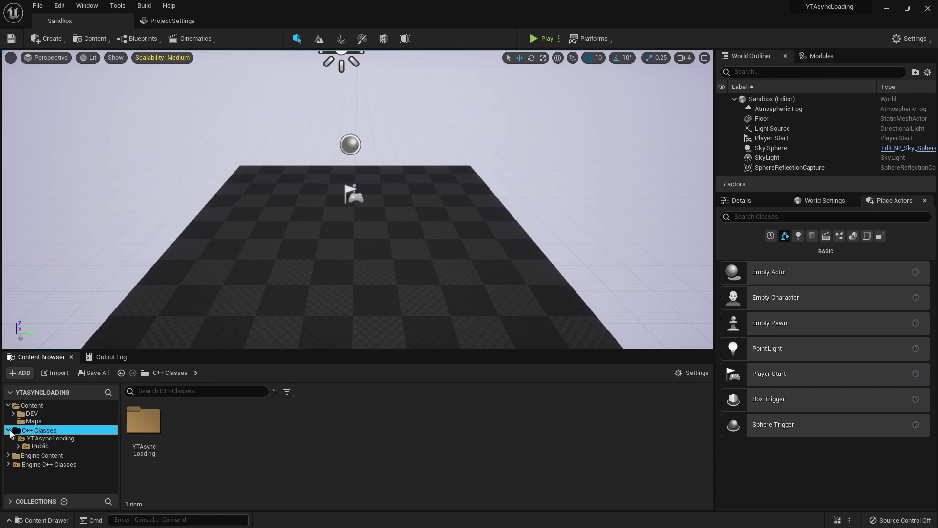
click(9, 430)
- Check the default game mode under Project Settings > Maps & Modes, then open the Content/DEV folder
click(174, 18)
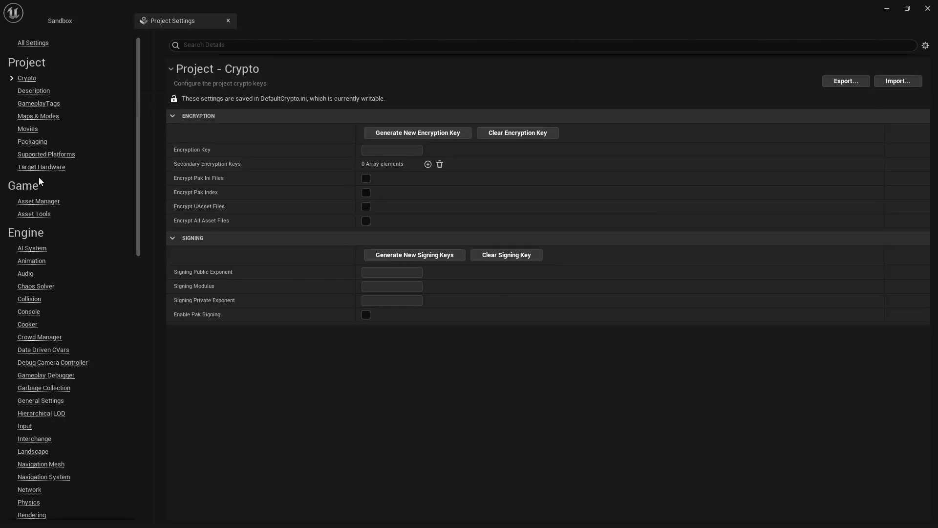
click(37, 118)
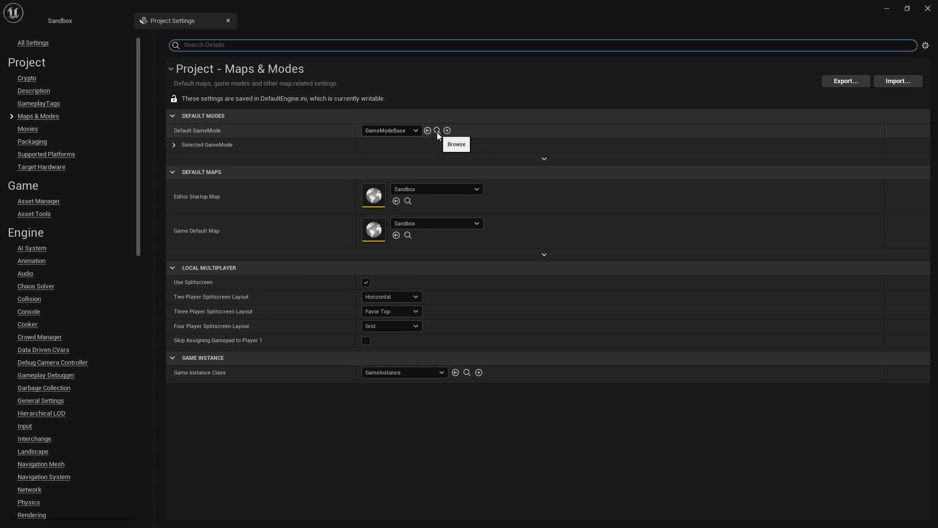
click(71, 23)
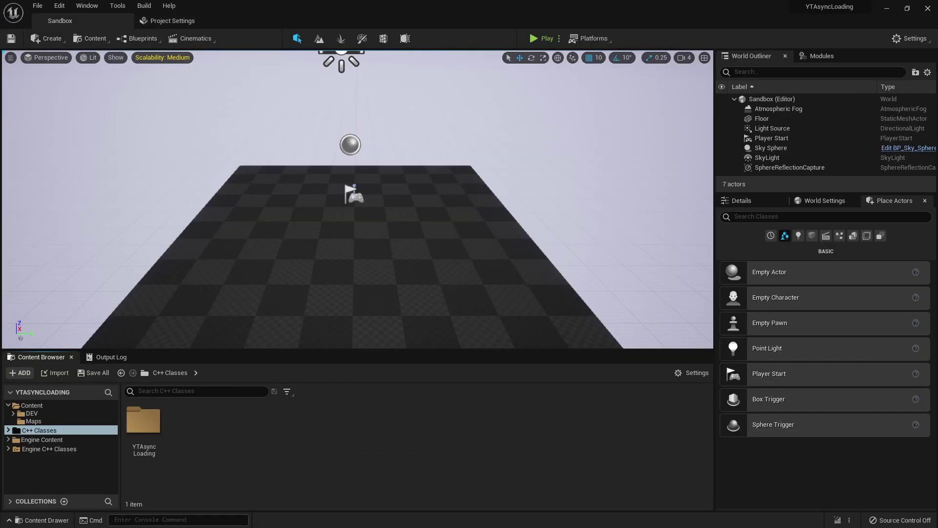
click(42, 414)
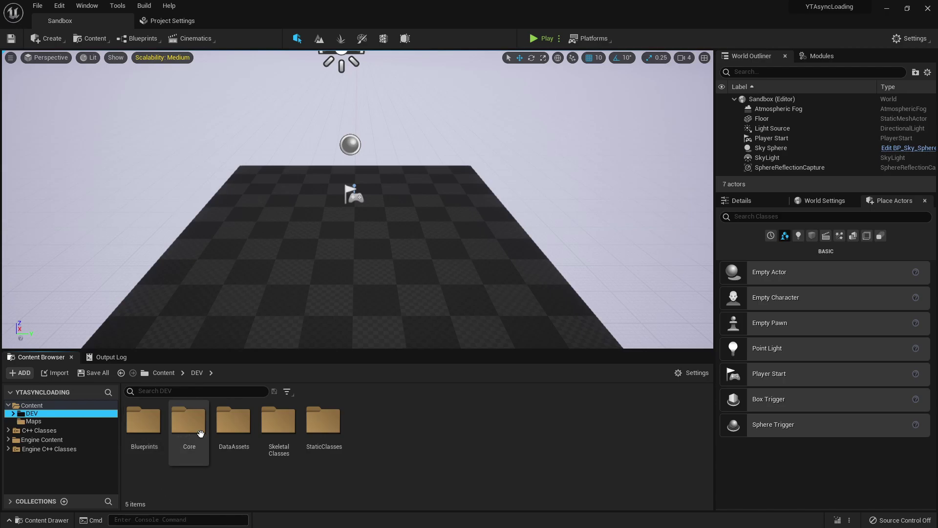
- In the Core folder, create a Game Mode Base Blueprint named GM_AsyncTest
double_click(186, 424)
right_click(132, 421)
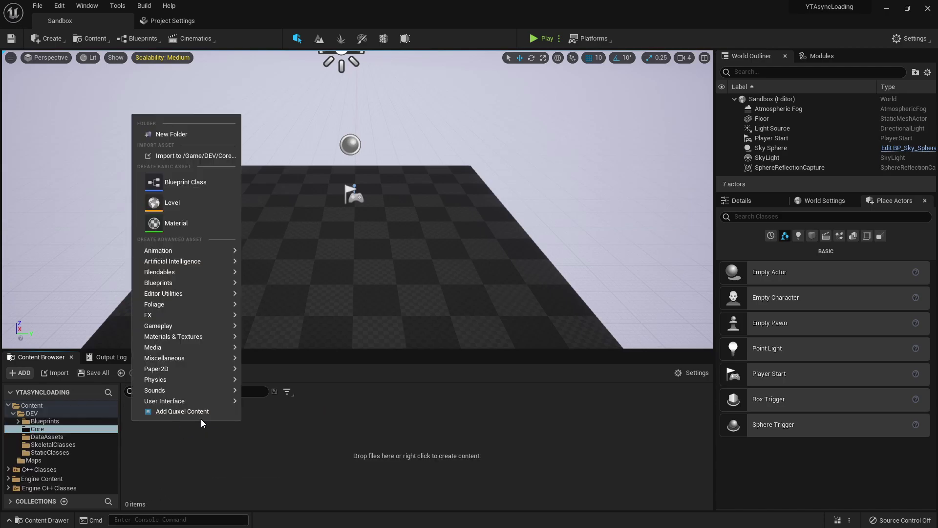
click(185, 179)
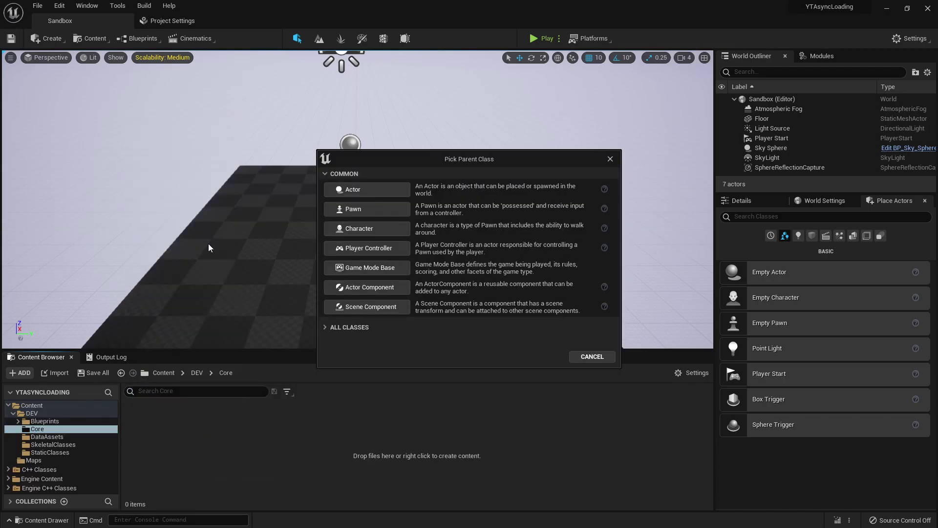
click(364, 271)
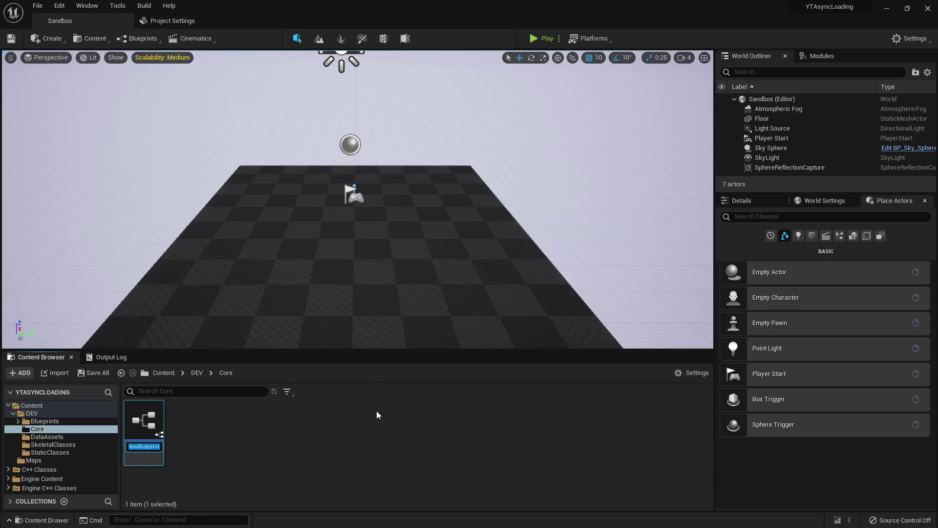
text(GM)
key(BackSpace)
key(BackSpace)
key(BackSpace)
key(BackSpace)
text(_AsyncTest)
key(Return)
- Create a Player Controller Blueprint named PC_AsyncTest and save all assets
right_click(221, 431)
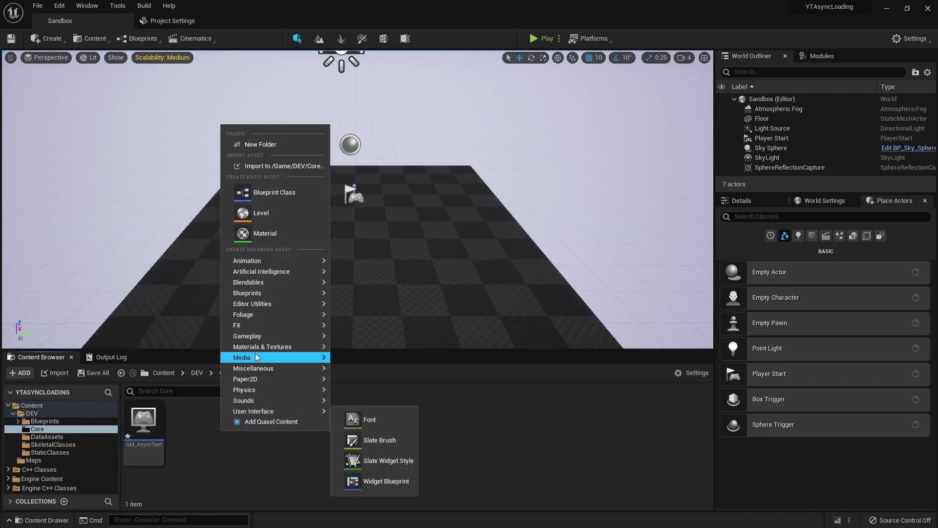
click(273, 192)
click(379, 254)
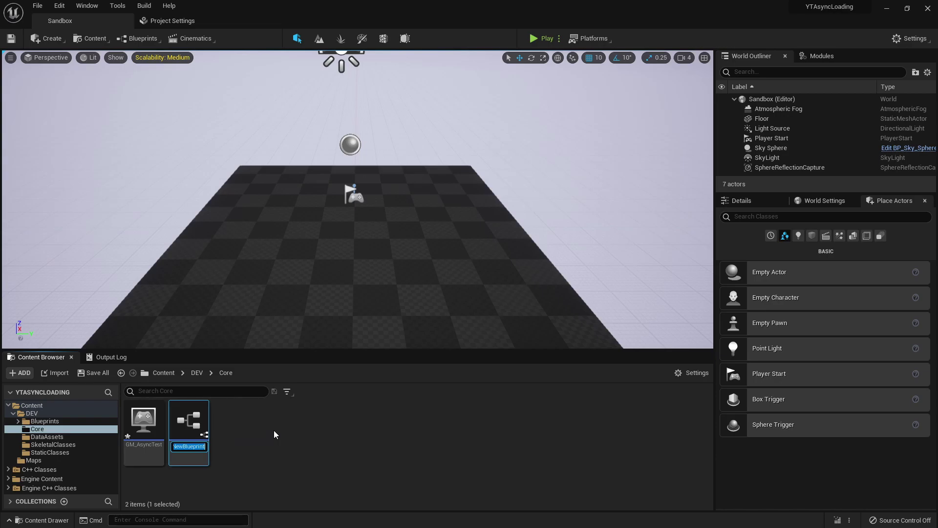
text(PC)
text(_)
text(Async)
text(Test)
key(Return)
key(ctrl+shift+s)
click(257, 436)
- Back in DEV, add a new folder named UI
click(196, 372)
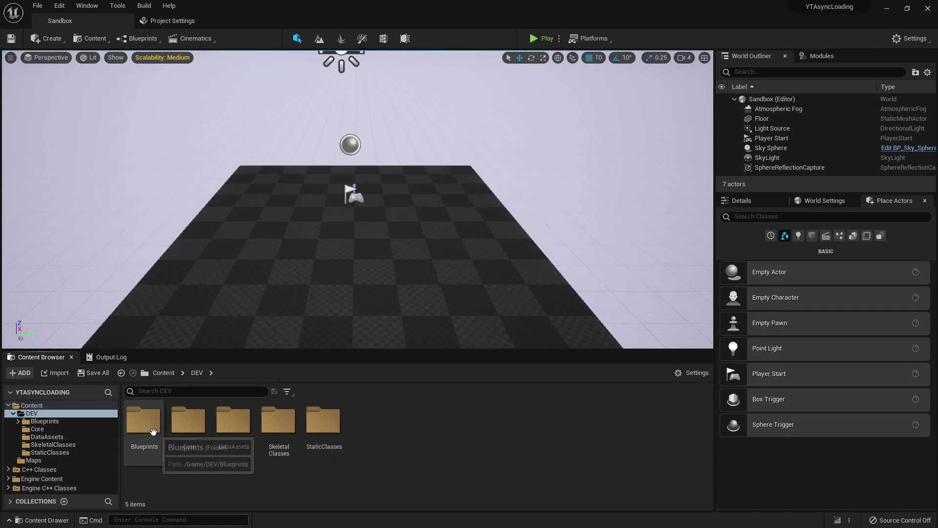
right_click(387, 436)
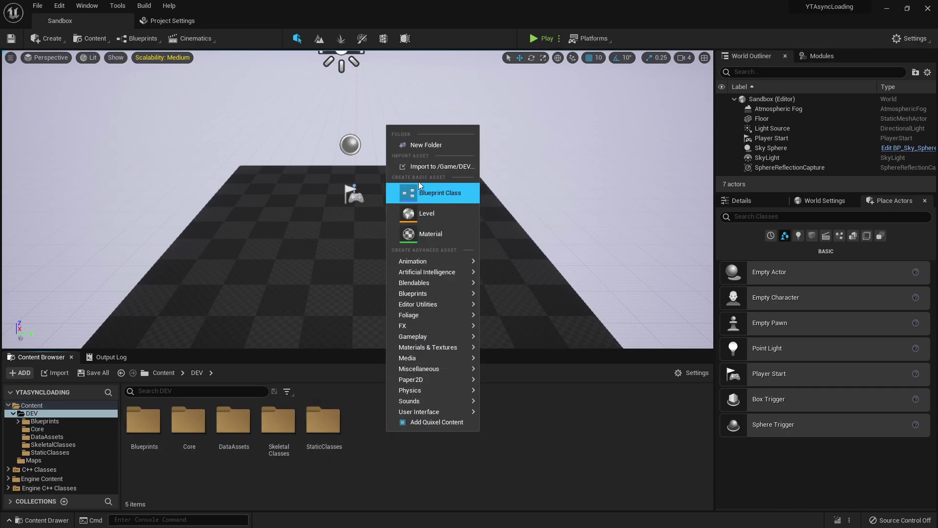
click(420, 146)
text(W)
key(BackSpace)
text(UI)
key(Return)
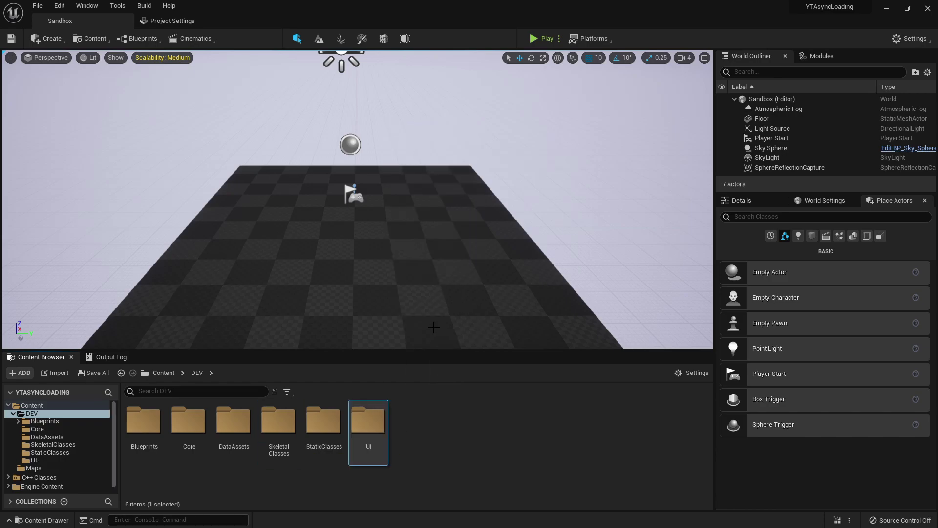
- Add another folder in DEV named Interfaces
right_click(430, 381)
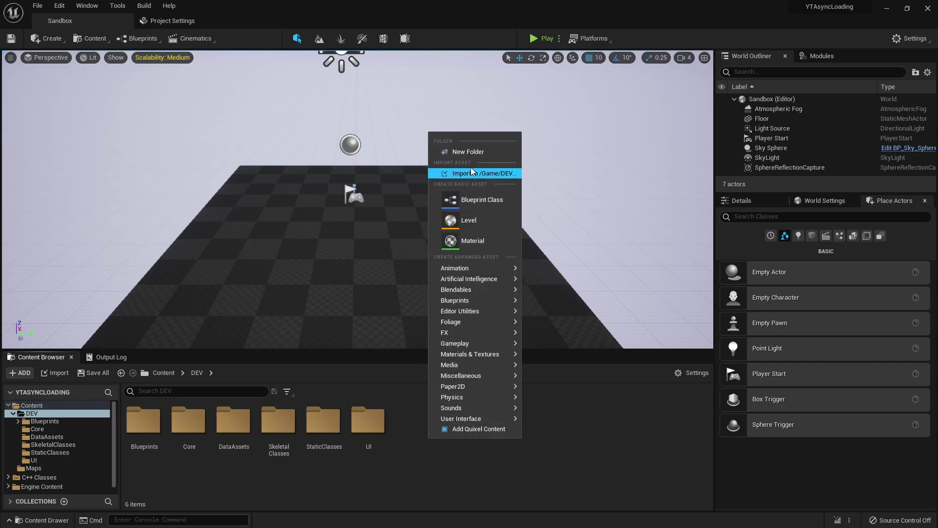
click(472, 147)
text(Interfaces)
key(Return)
click(464, 431)
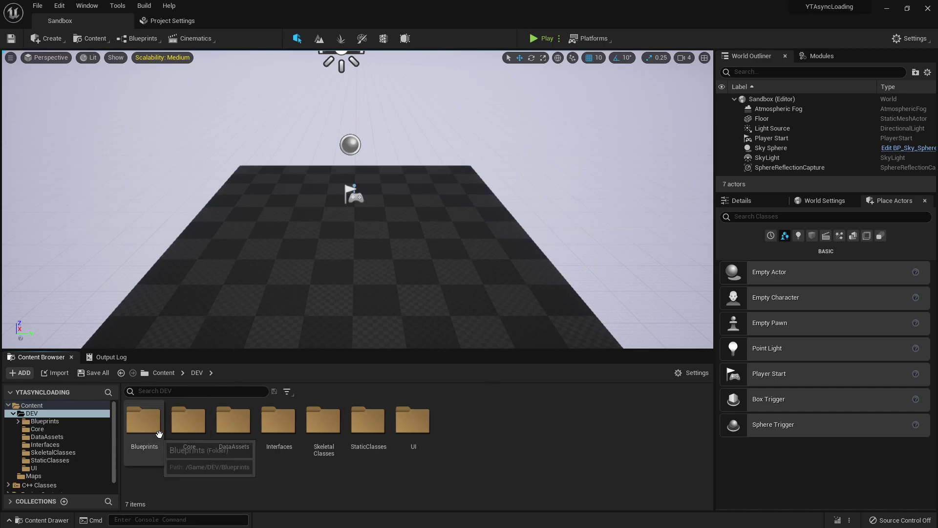
- In DataAssets, create a Miscellaneous > Data Asset using the AL_PartData class
double_click(232, 425)
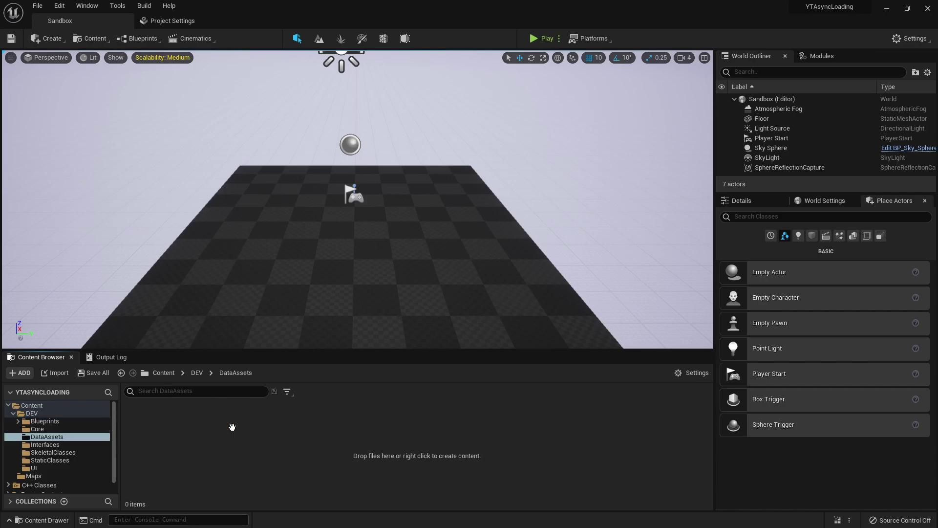
right_click(184, 420)
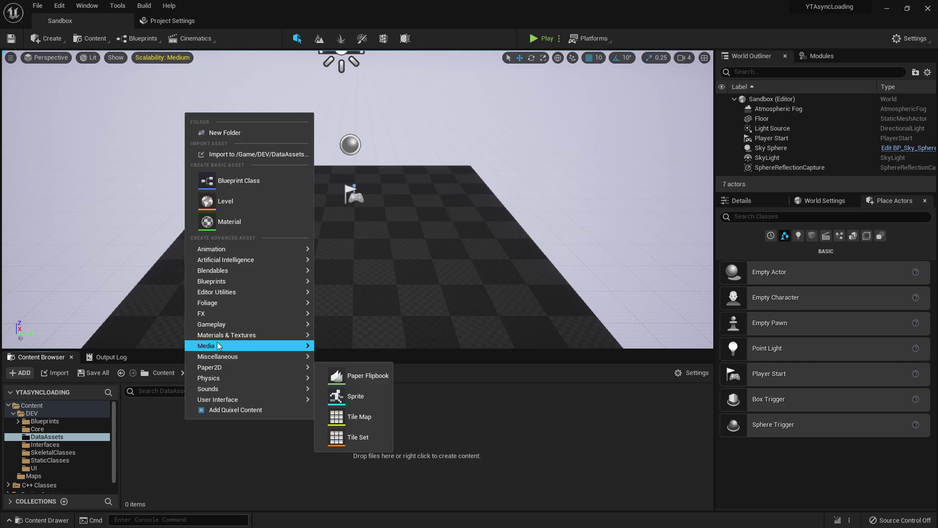
mouse_move(219, 334)
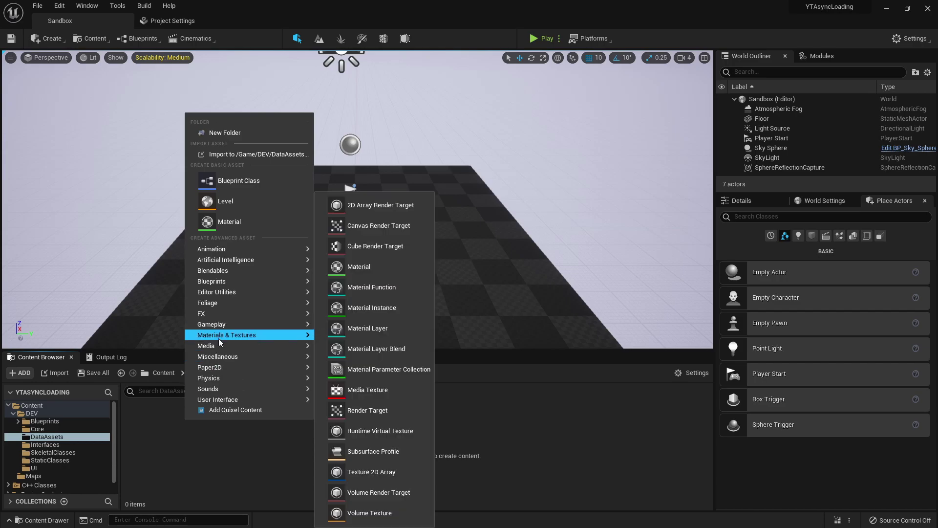
mouse_move(220, 357)
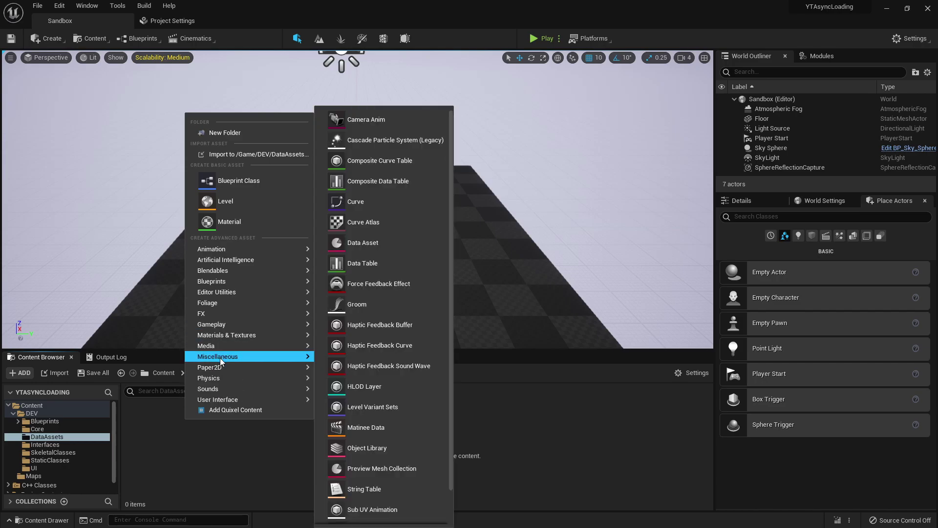
click(375, 244)
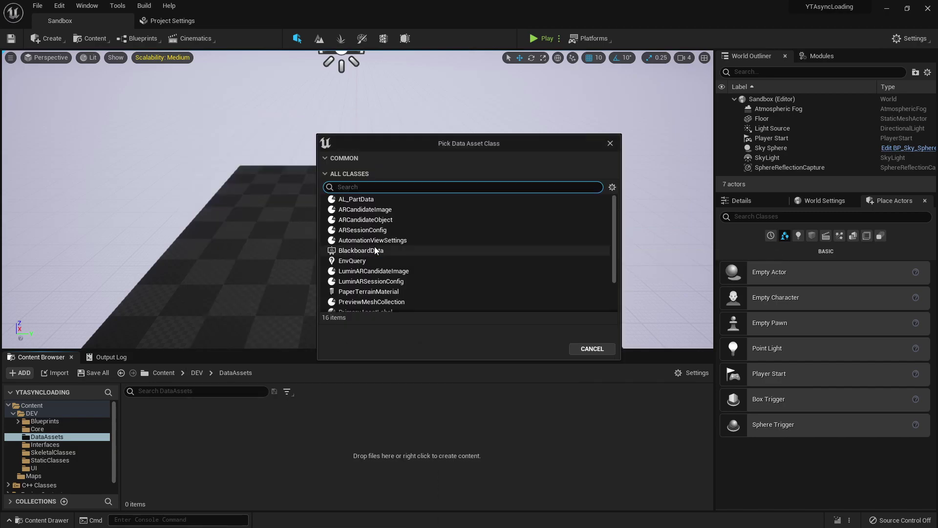
scroll(376, 246, down, 3)
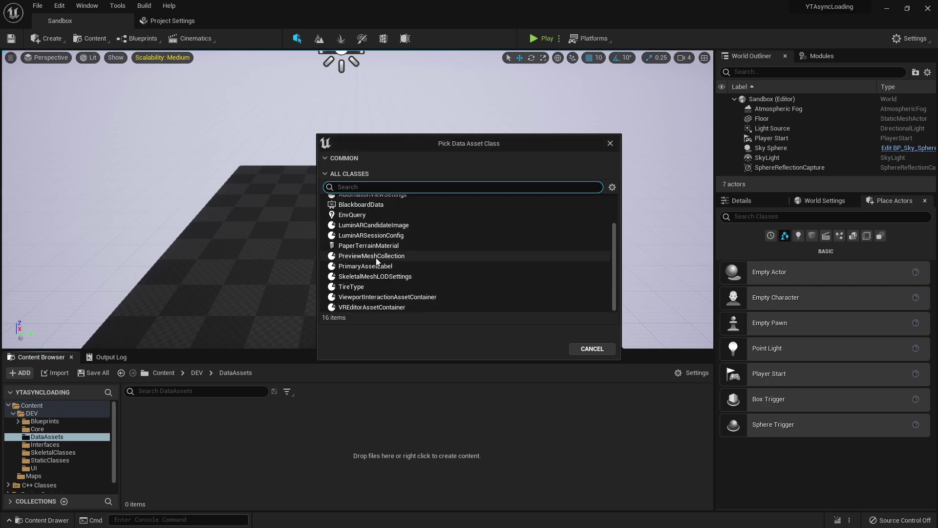
scroll(377, 258, up, 3)
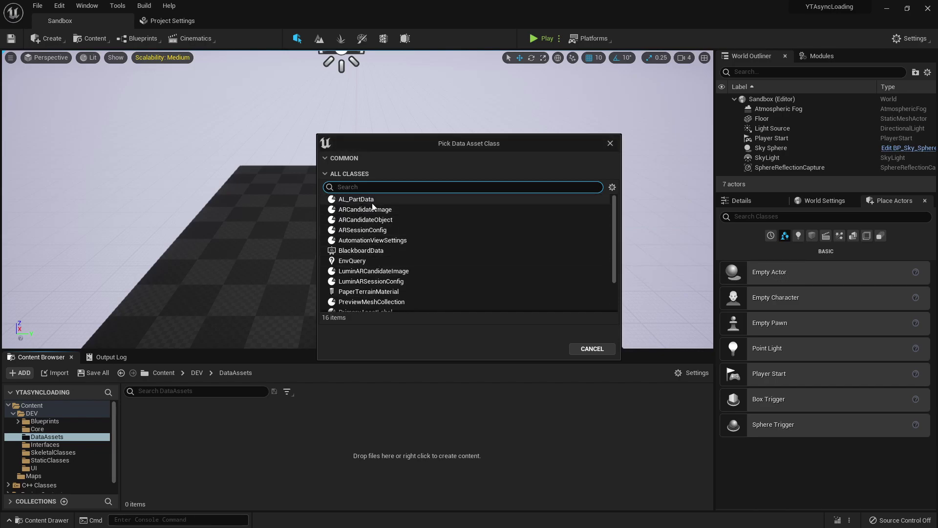
click(364, 199)
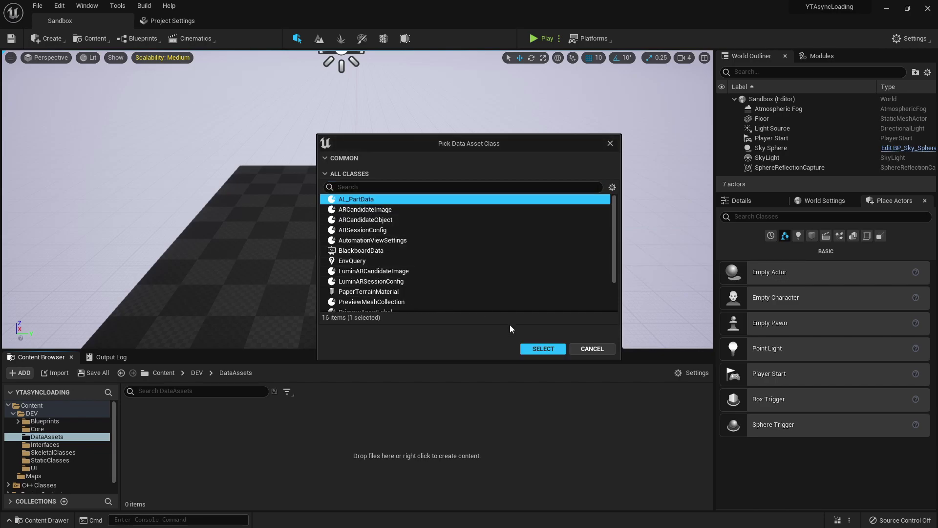
click(541, 349)
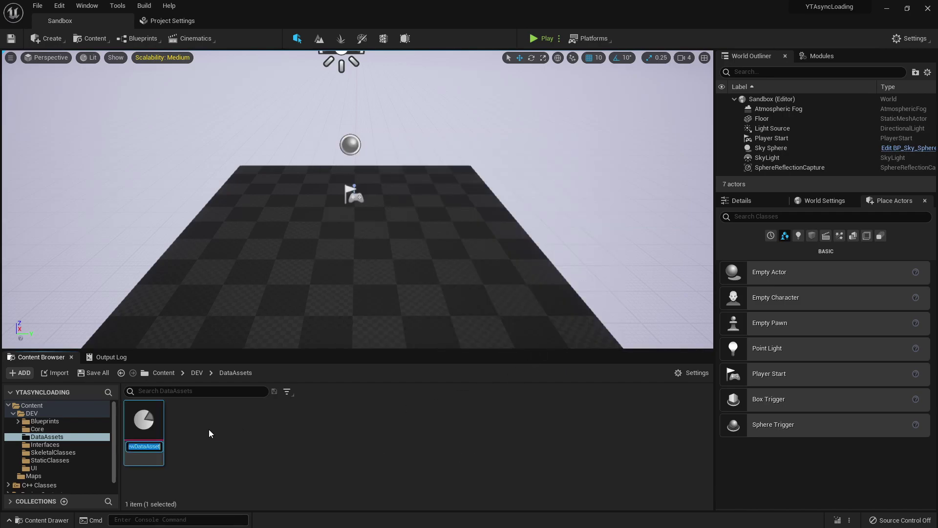
- Name the new data asset DA_AsyncTest
text(AL)
key(BackSpace)
key(BackSpace)
text(DA_AsyncTest)
key(Return)
- Navigate from DEV into Blueprints/Actors and confirm the folder is still empty
click(195, 373)
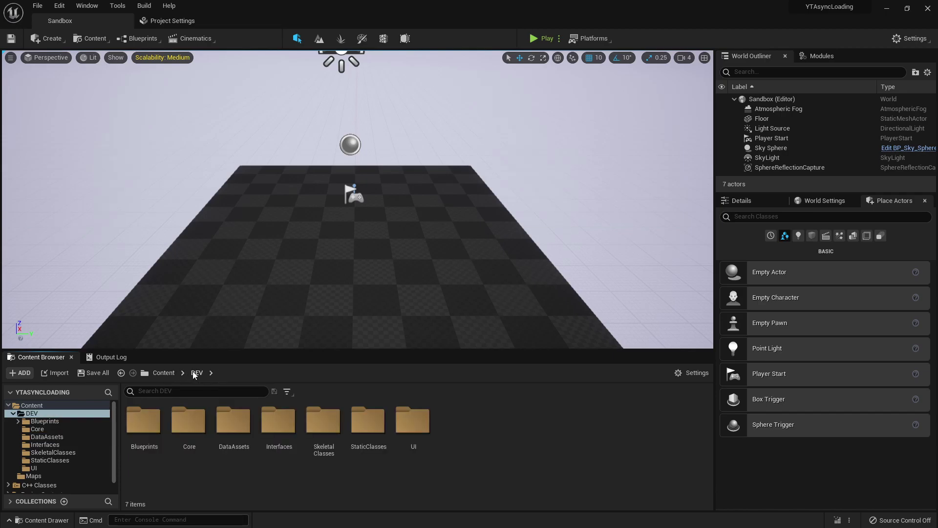
click(200, 432)
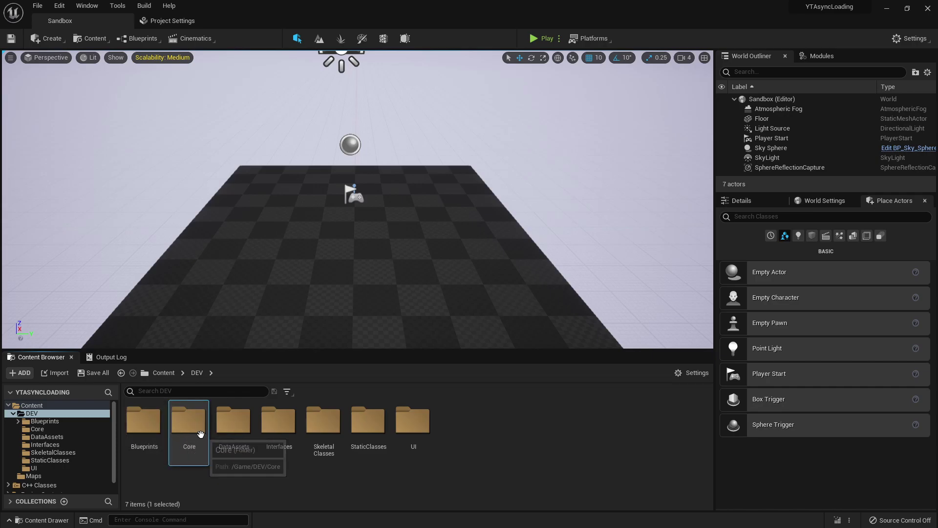
click(144, 430)
double_click(146, 434)
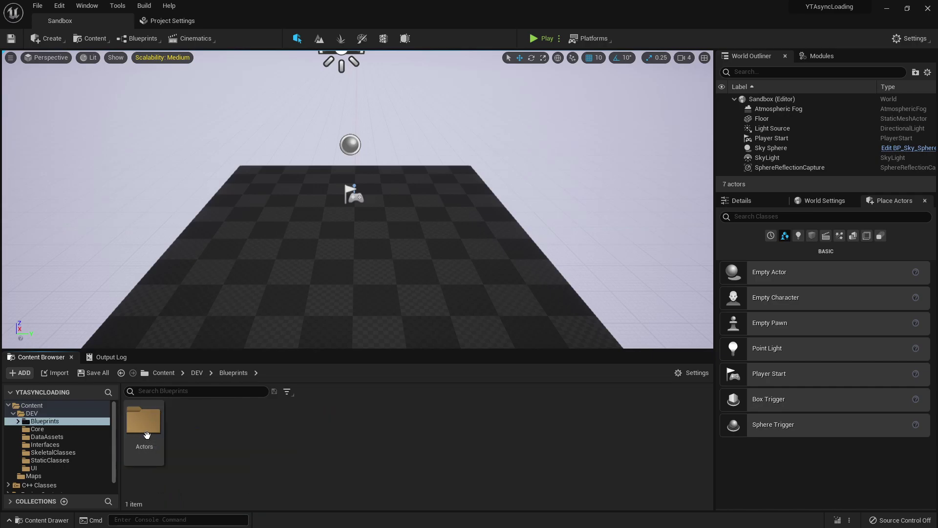
double_click(147, 434)
right_click(159, 433)
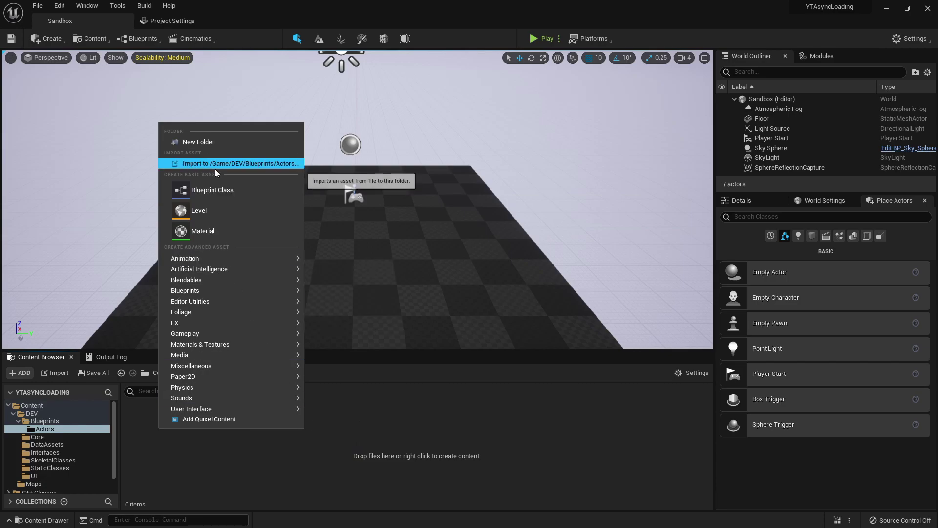
click(216, 454)
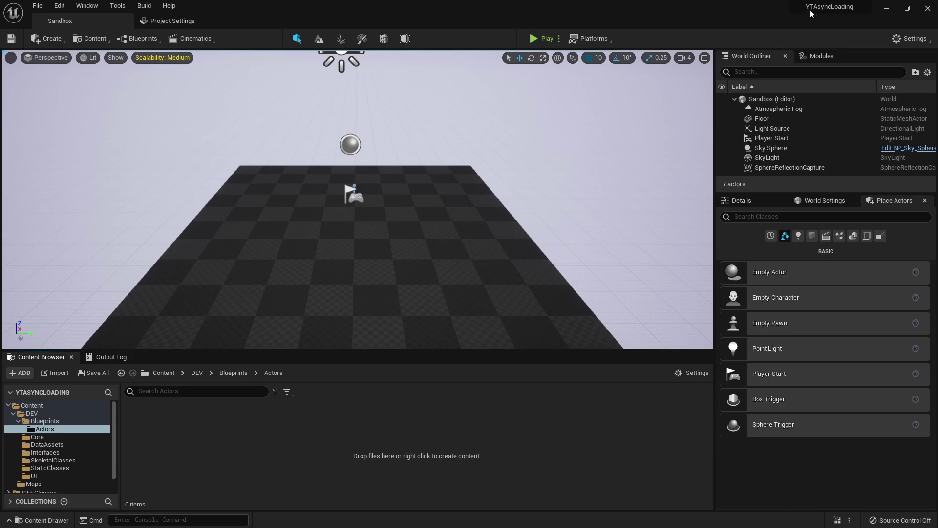
- In Rider, add a new Actors directory under the Public source folder
click(887, 8)
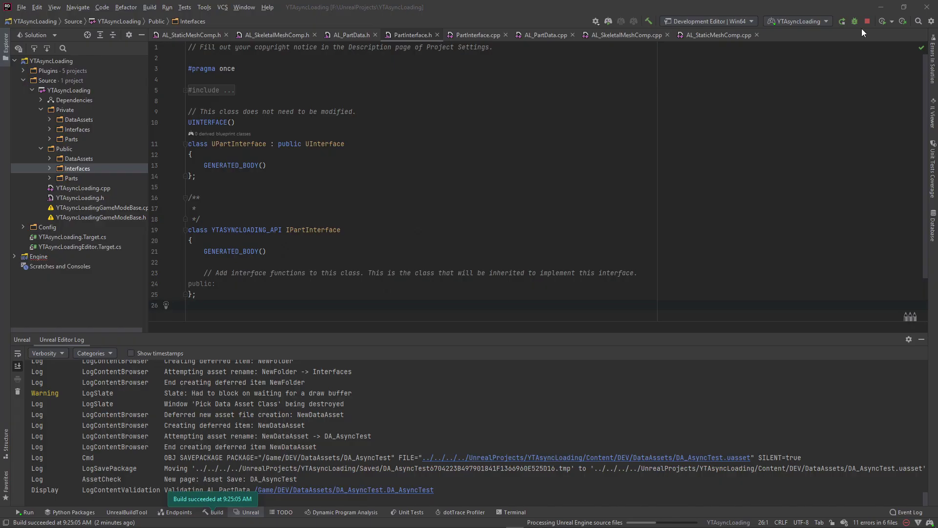
click(67, 179)
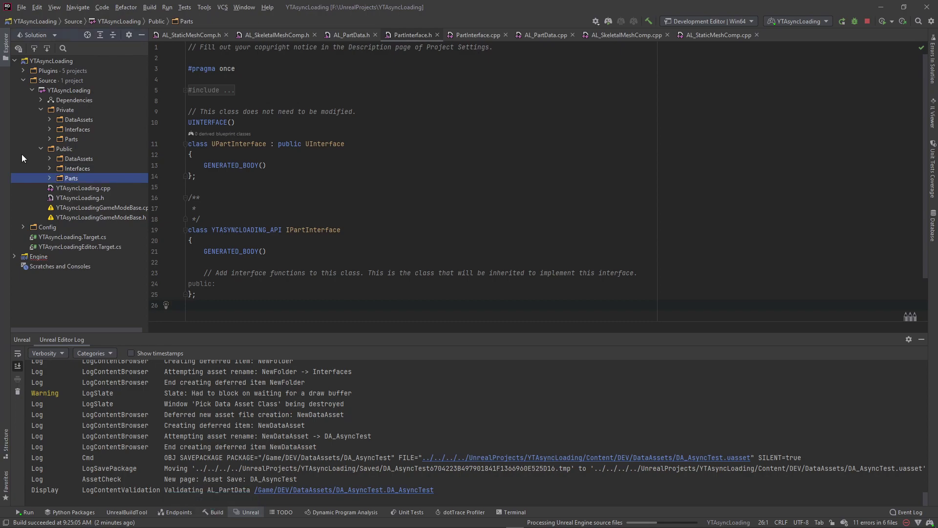
click(62, 150)
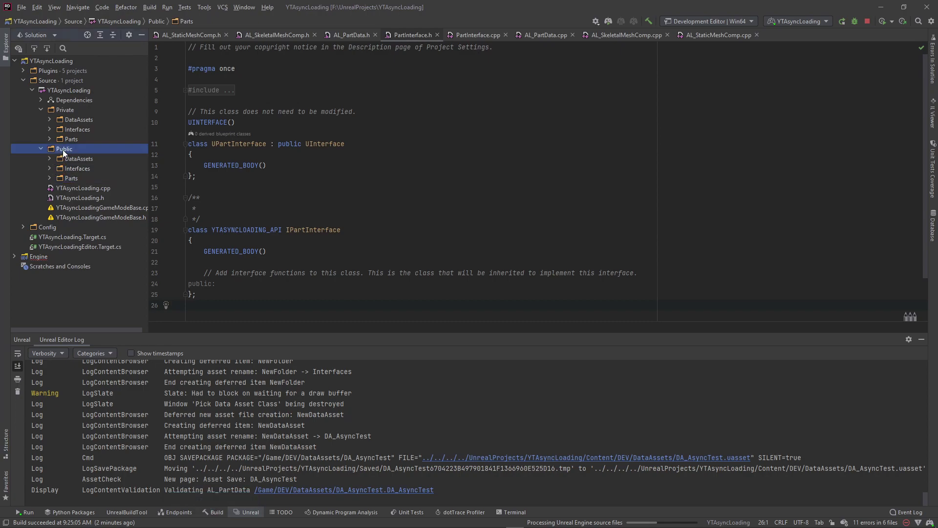
right_click(73, 151)
mouse_move(110, 160)
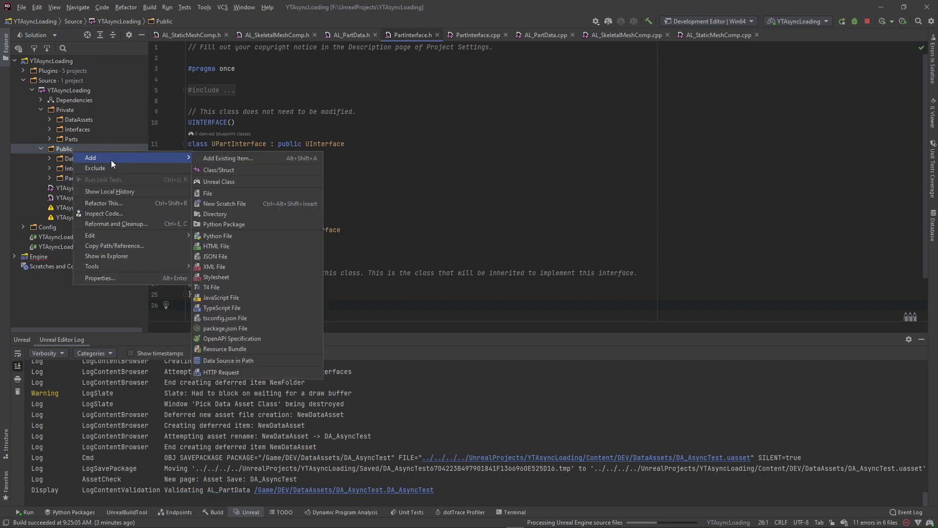
click(226, 214)
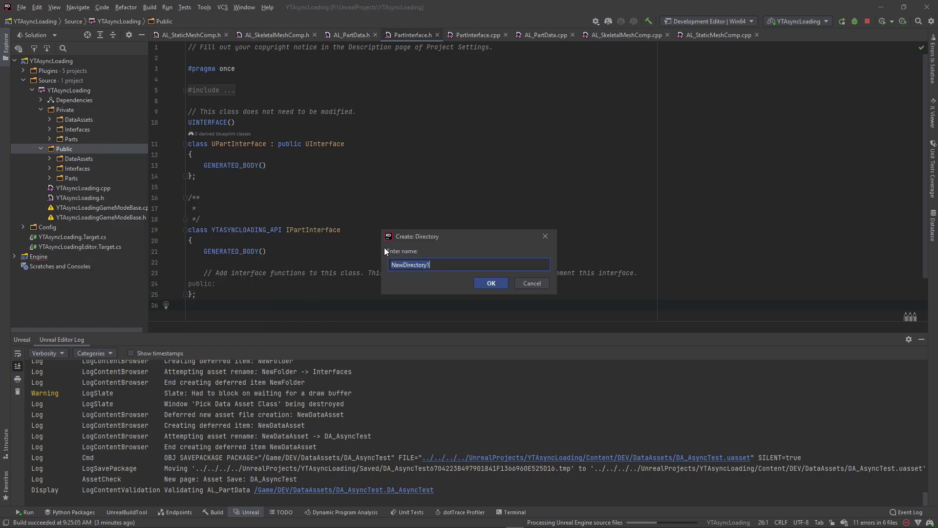
text(Actors)
key(Return)
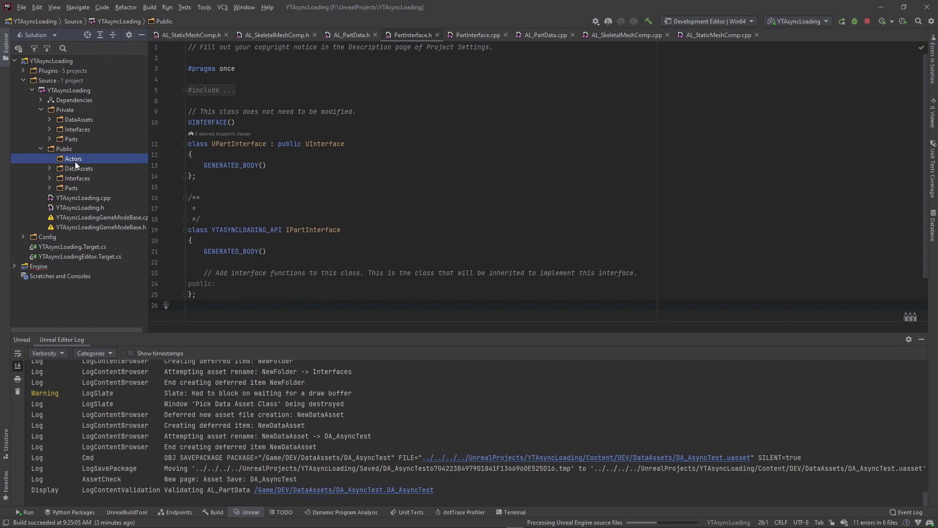
- Add an Actor-based Unreal class named AsyncTestActor in the Actors folder
right_click(75, 162)
mouse_move(104, 167)
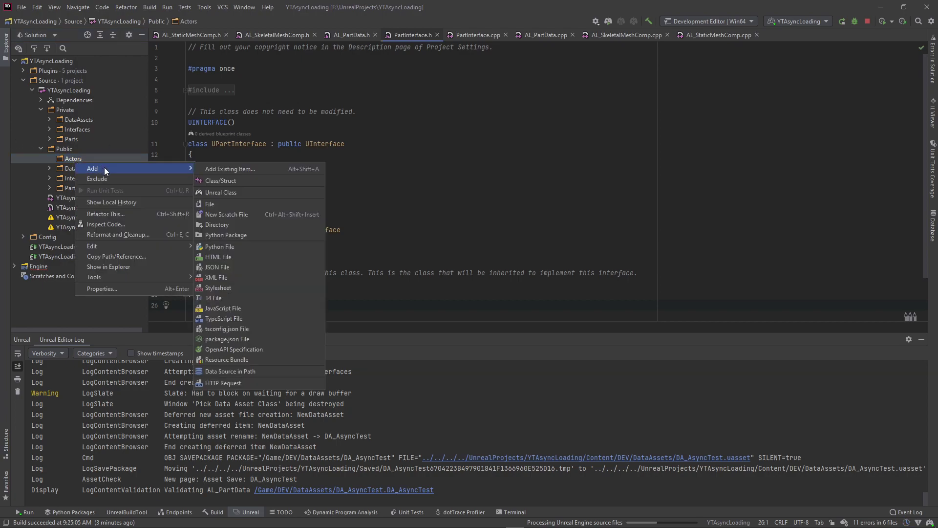
click(230, 192)
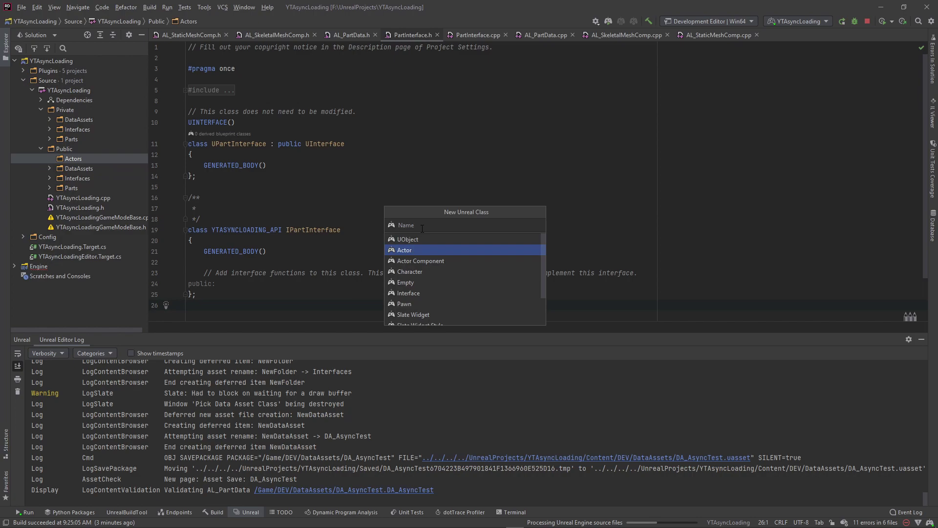
text(Ssycn)
key(BackSpace)
key(BackSpace)
text(ncTestActor)
key(Return)
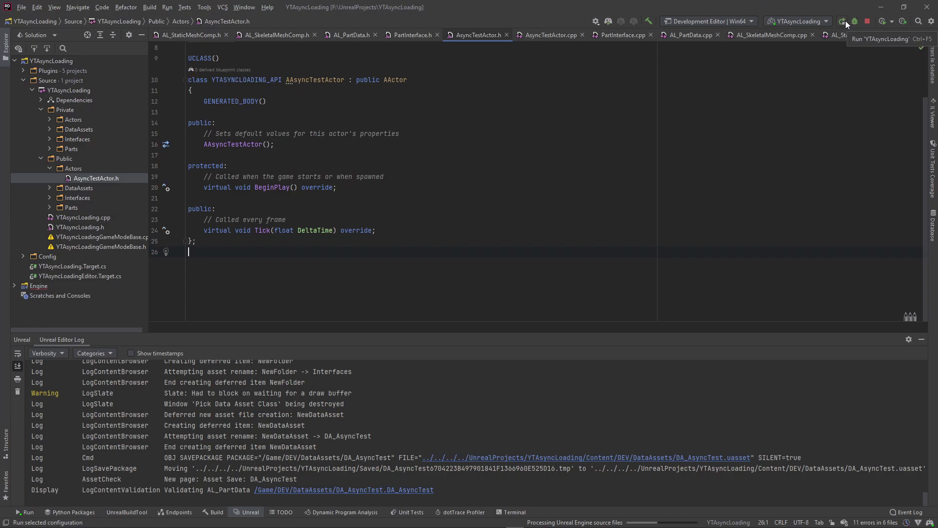
key(alt+Tab)
- Filter the Modules panel with 'yt' and recompile the YTAsyncLoading module
click(826, 56)
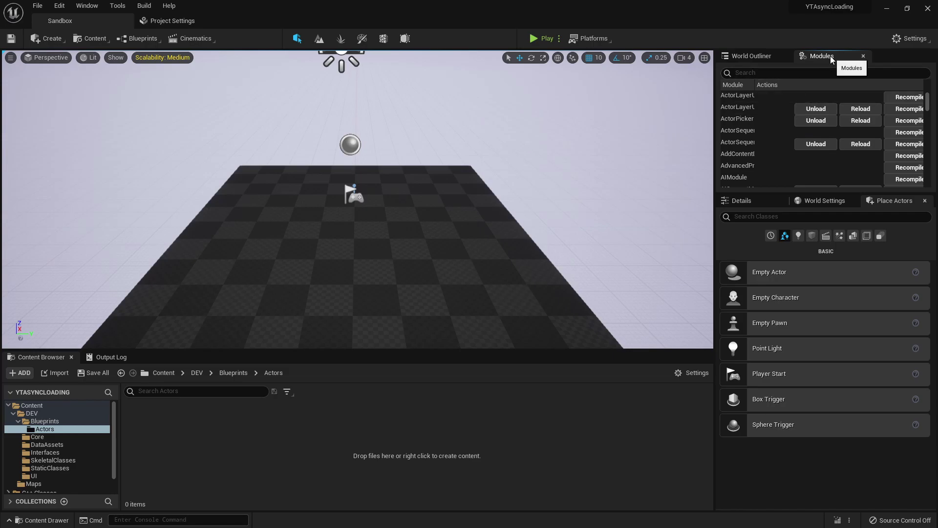
click(125, 8)
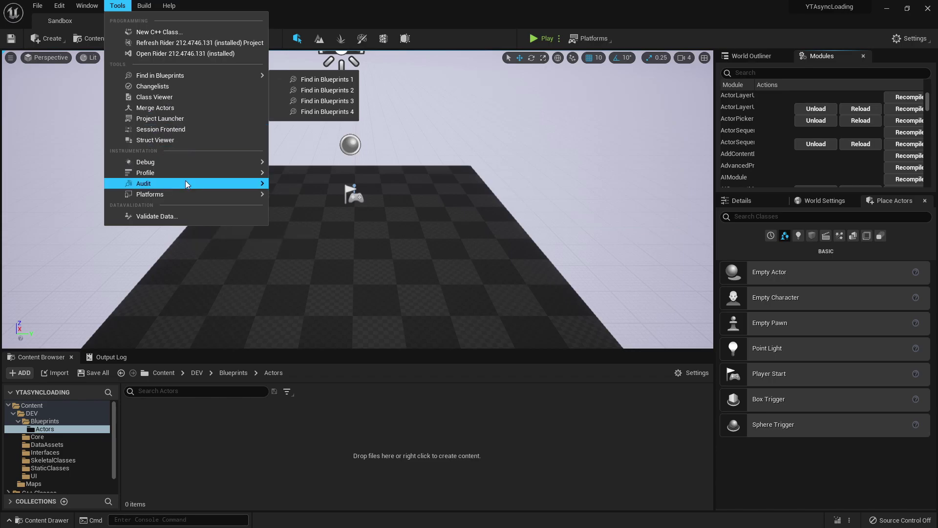
mouse_move(198, 166)
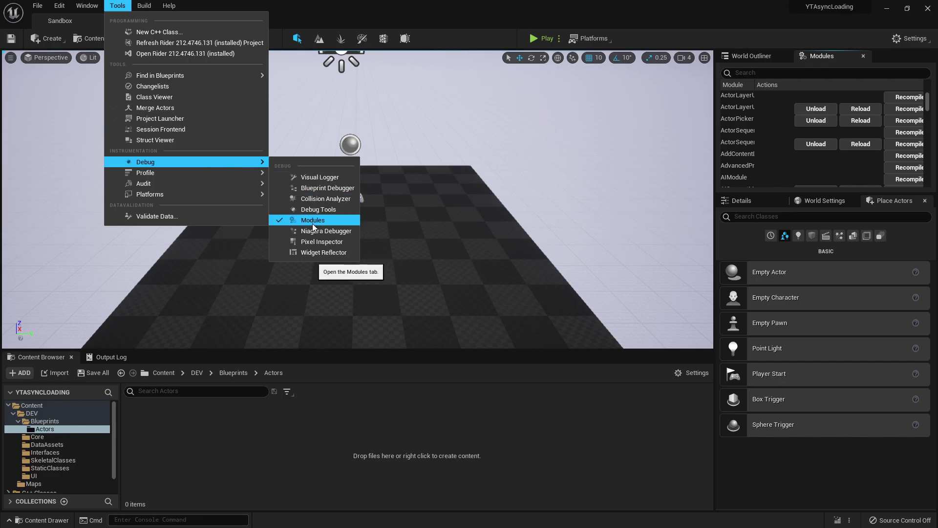
click(790, 73)
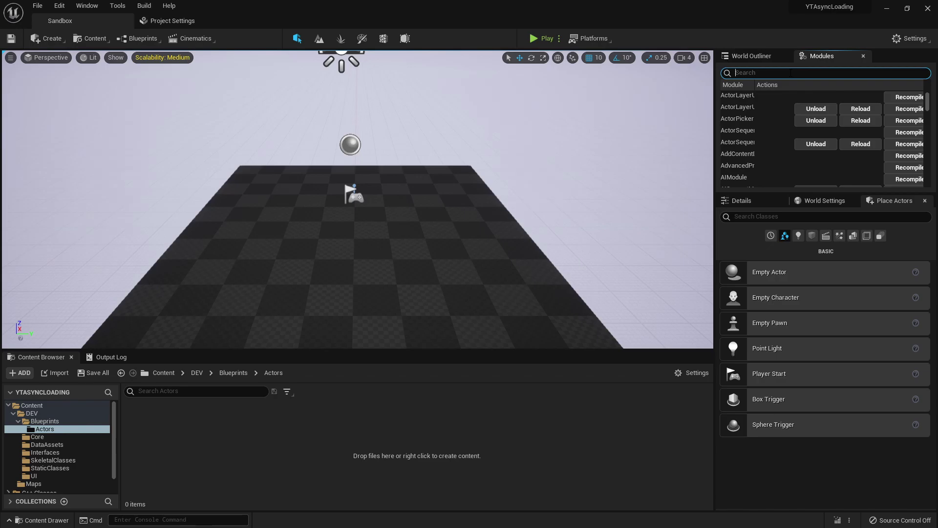
text(yt)
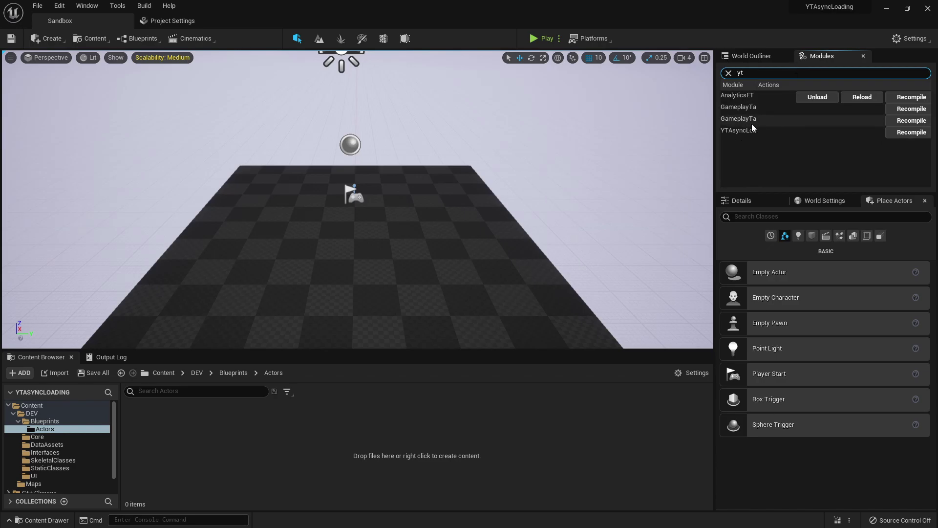
click(902, 133)
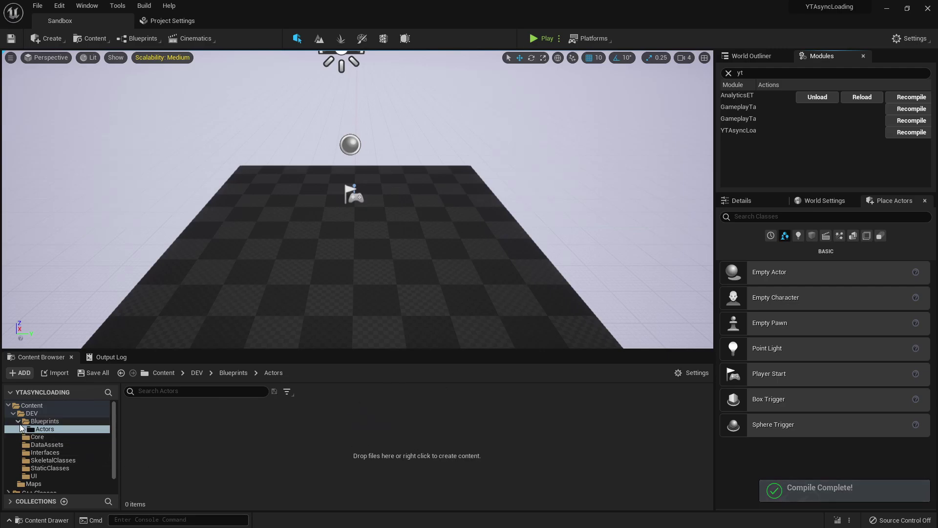
- In DEV/Blueprints/Actors, create BP_AsyncTestActor with AsyncTestActor (under All Classes > Actor) as parent
click(42, 436)
click(44, 429)
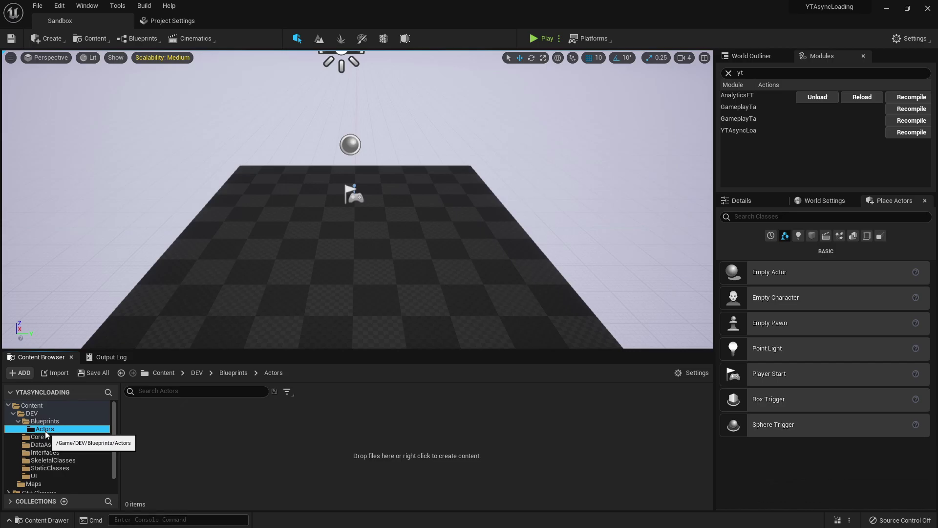
right_click(155, 416)
click(205, 179)
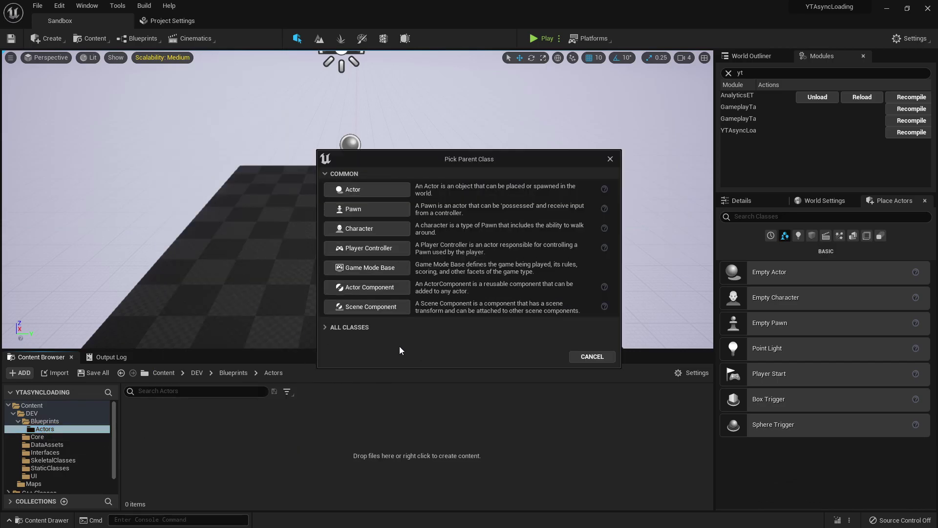
click(326, 327)
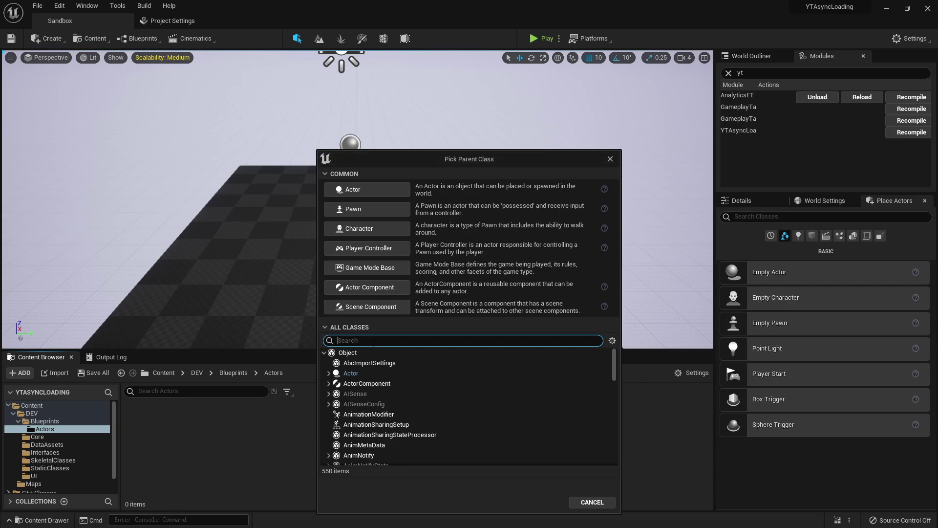
click(329, 373)
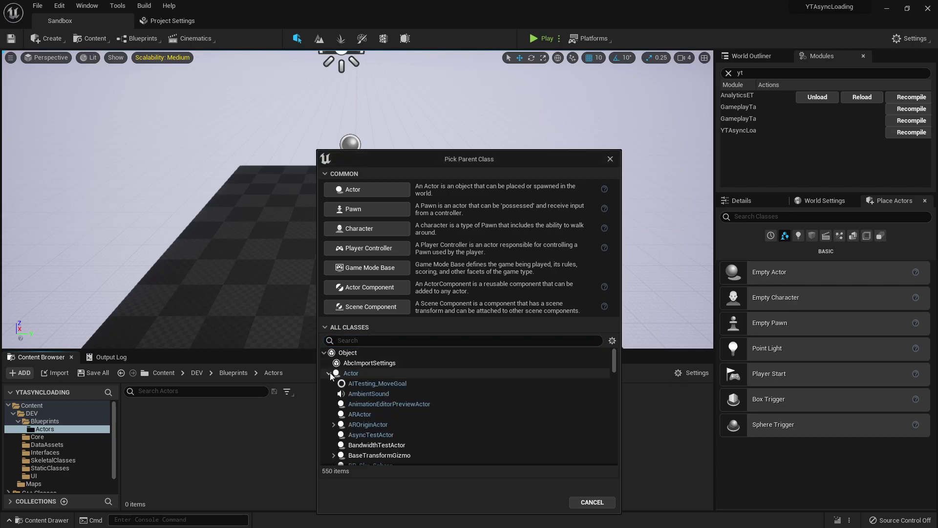
click(375, 437)
click(543, 502)
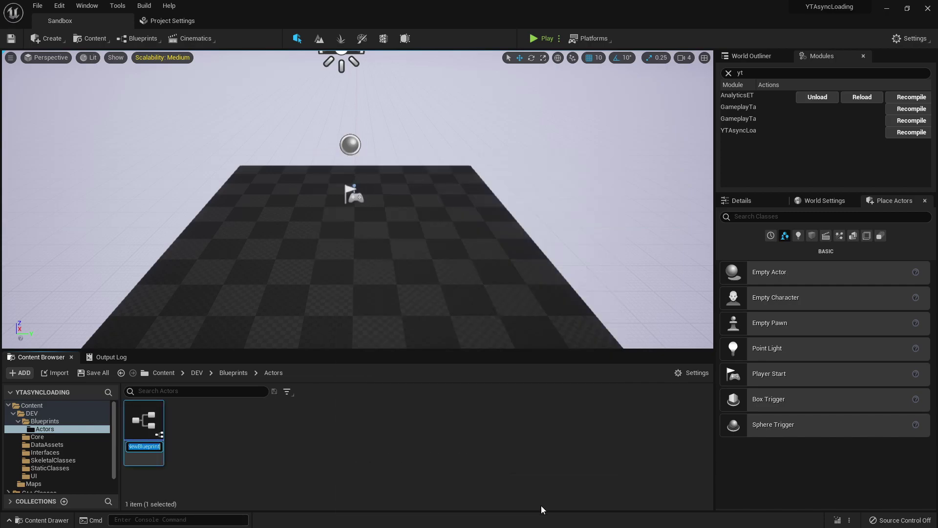
text(BP_AsyncTestActor)
key(Return)
click(254, 447)
- Set GM_AsyncTest's Player Controller Class to PC_AsyncTest, compile, and close the Blueprint
click(18, 422)
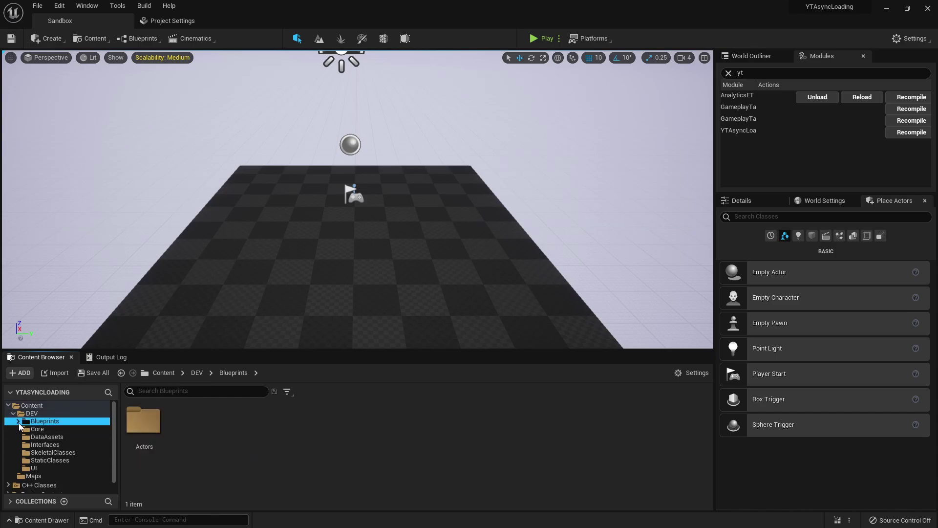
click(42, 430)
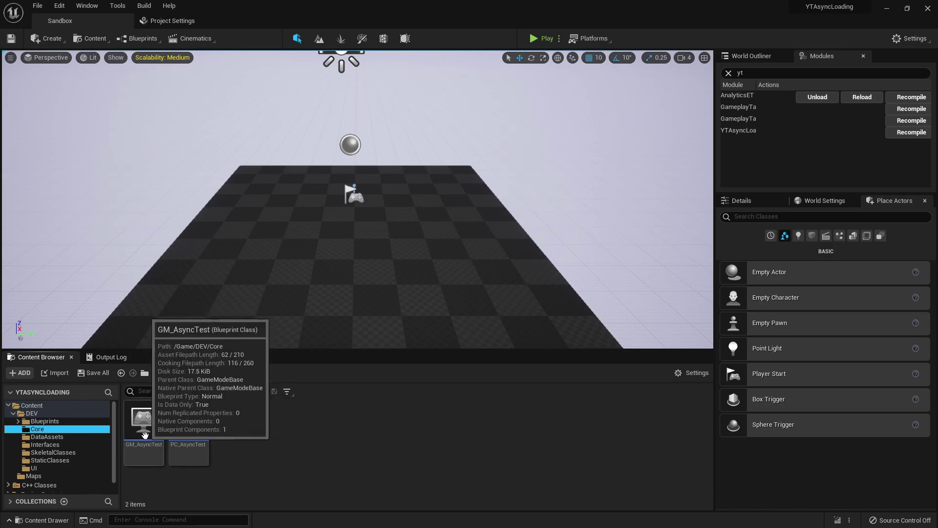
double_click(157, 410)
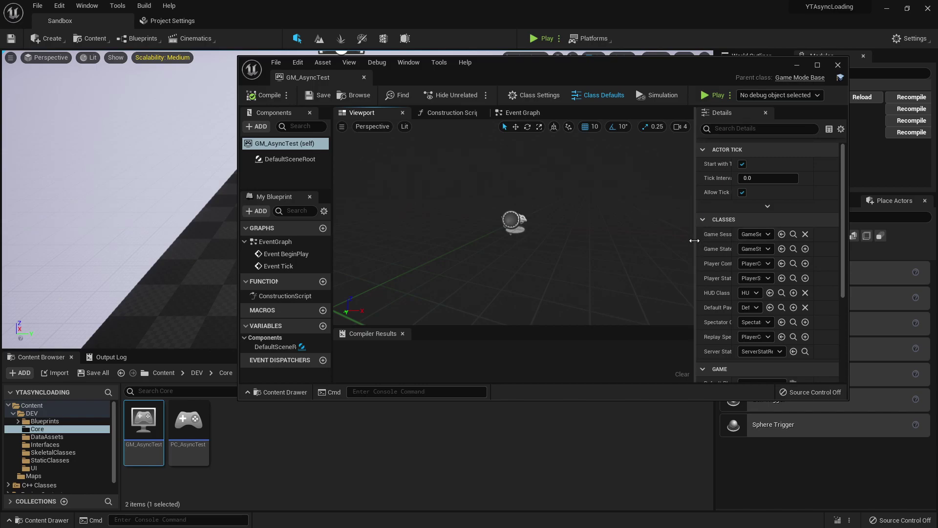
drag(695, 242, 595, 243)
click(704, 263)
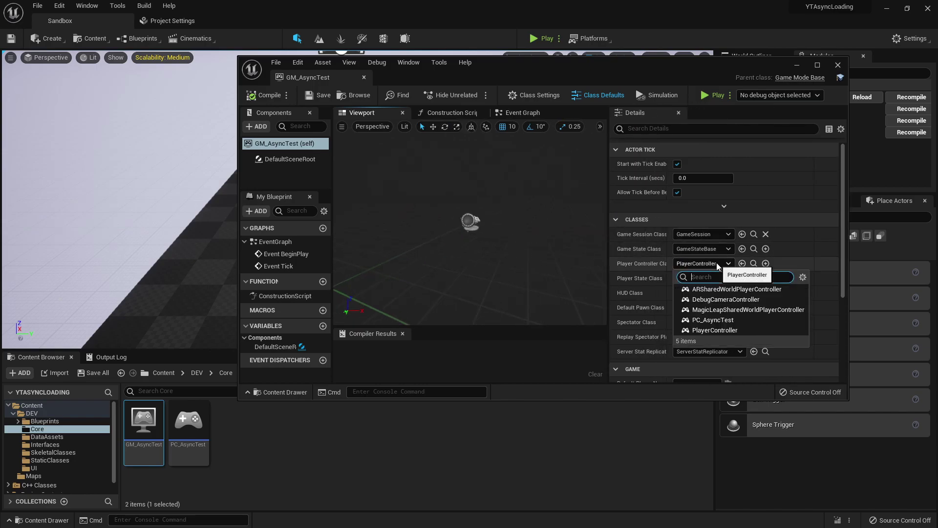
click(720, 321)
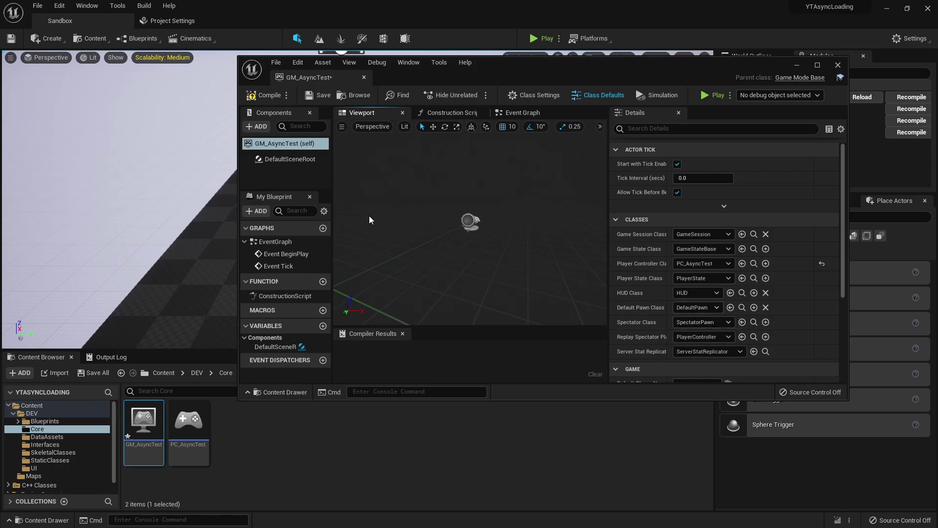
click(264, 95)
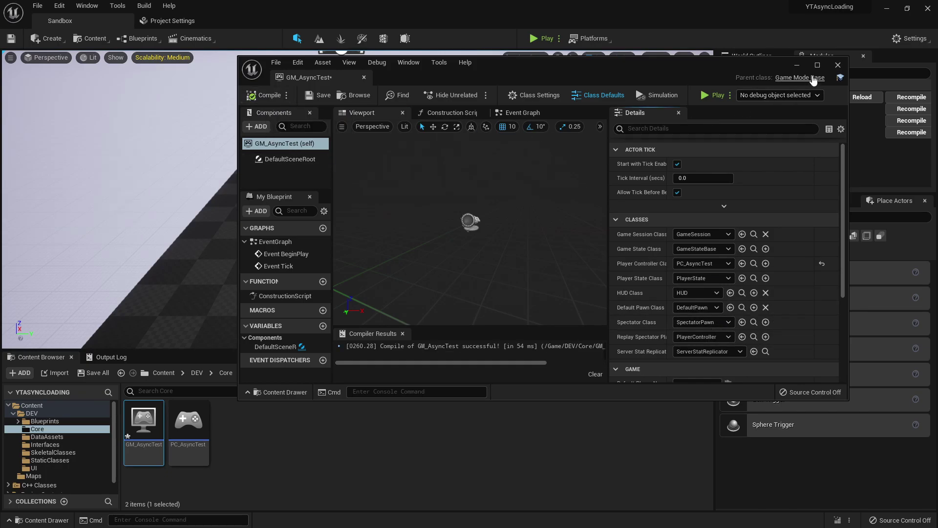
click(837, 65)
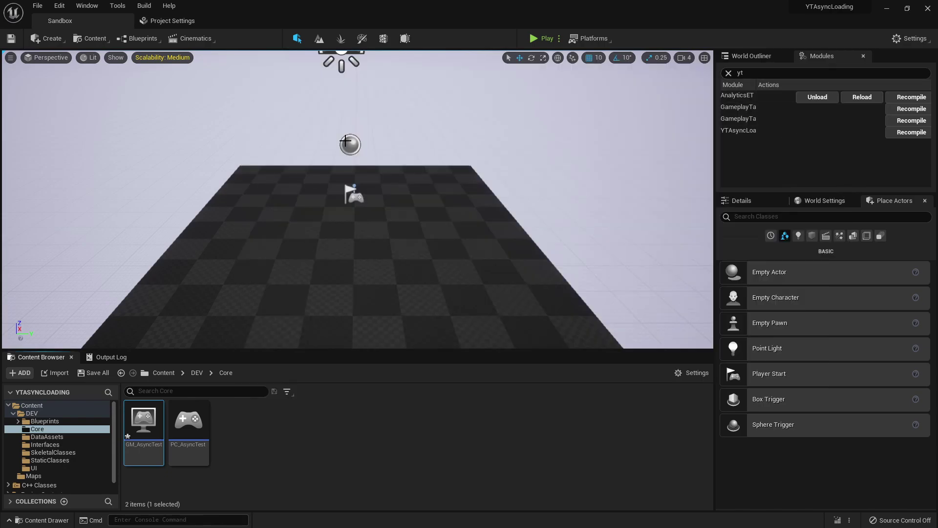
- Set Default GameMode to GM_AsyncTest in Maps & Modes and save the Sandbox map
click(175, 22)
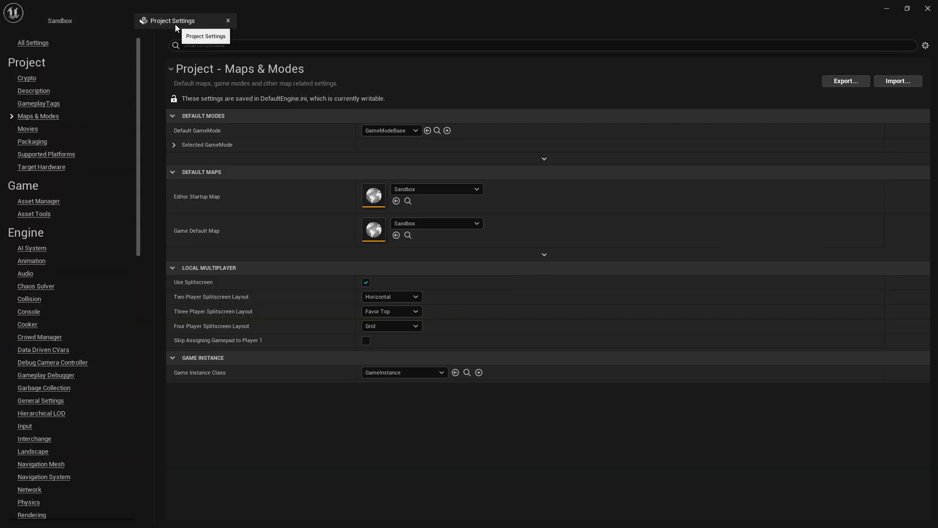
click(392, 130)
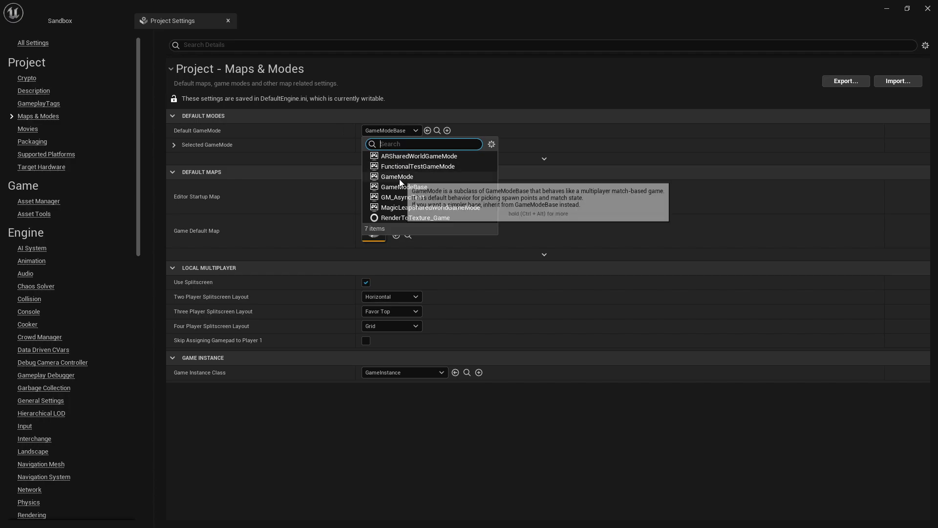
click(411, 197)
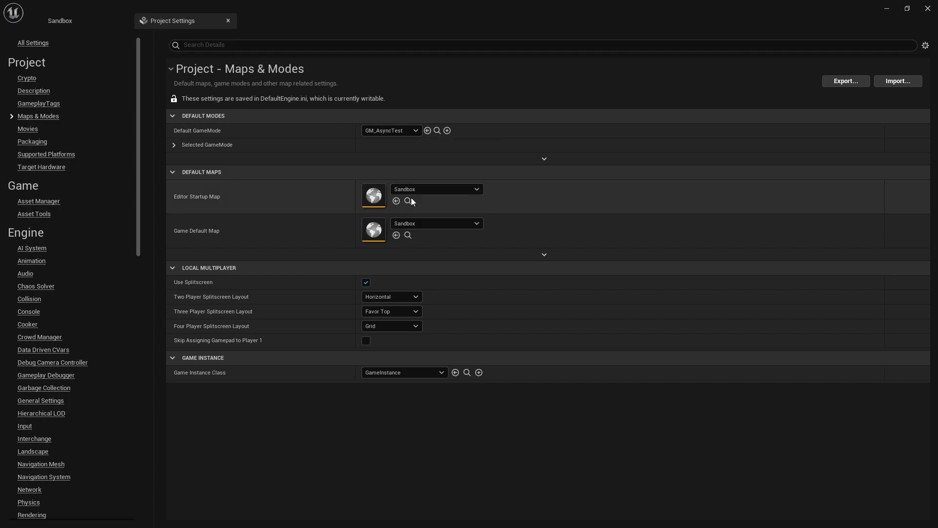
click(76, 20)
click(10, 38)
click(325, 208)
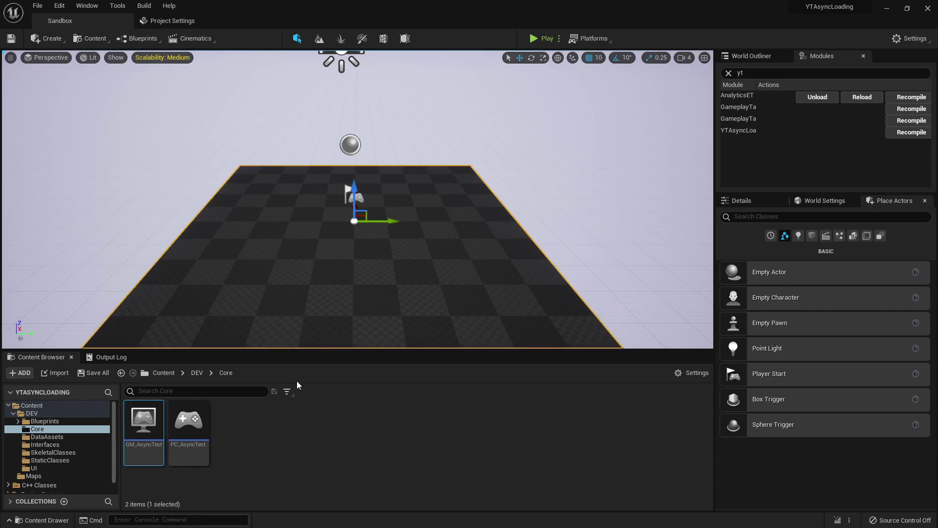
click(297, 407)
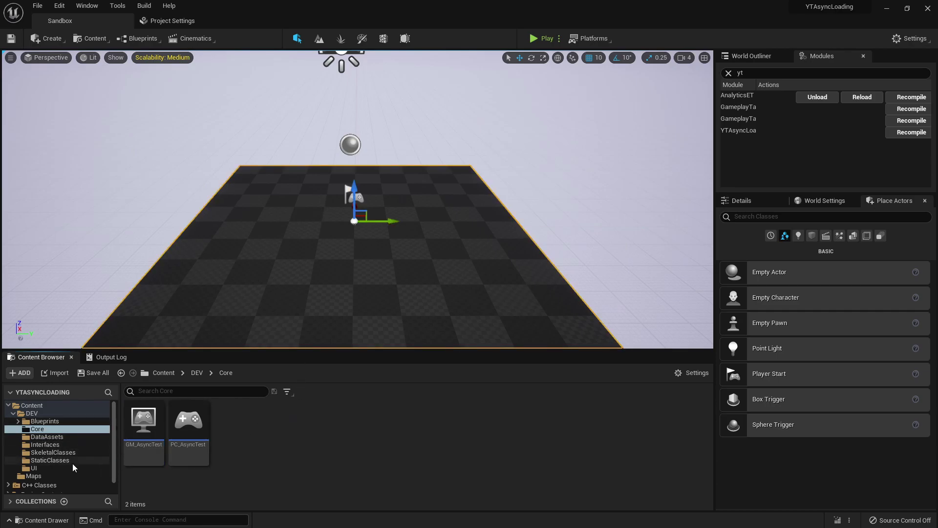